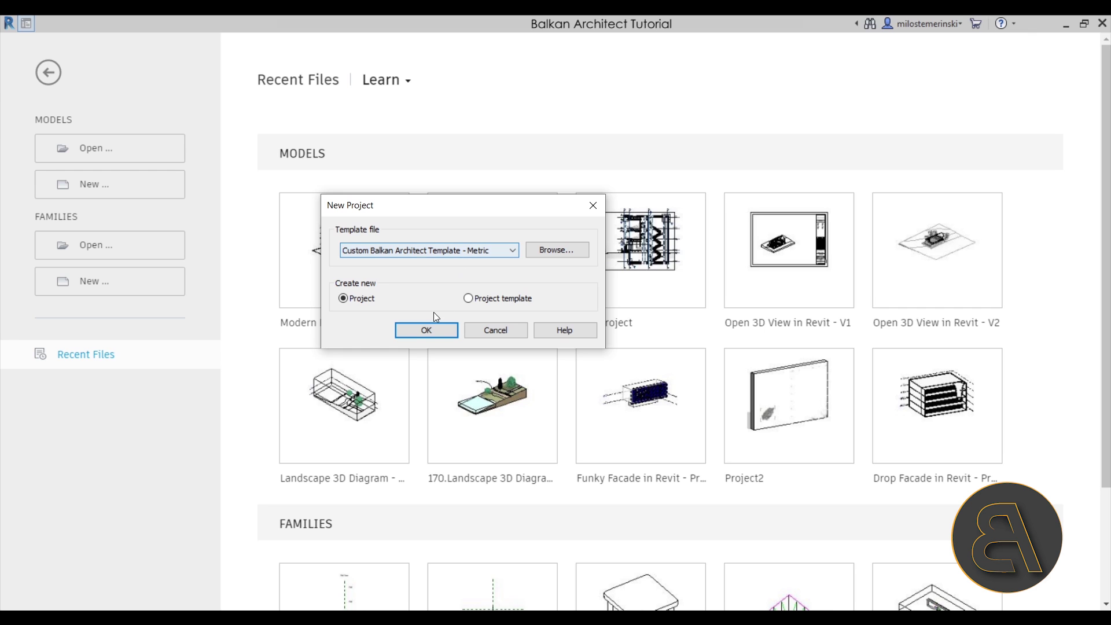
Create a new project from the Custom Balkan Architect Template - Metric and open the South elevation
click(426, 330)
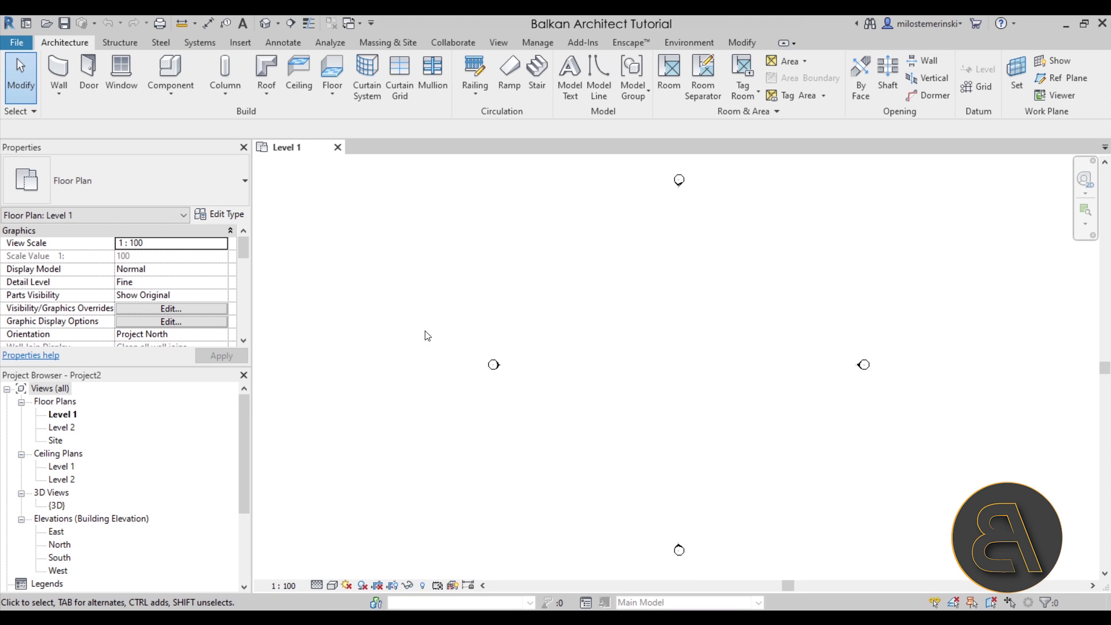
middle_drag(658, 334, 561, 337)
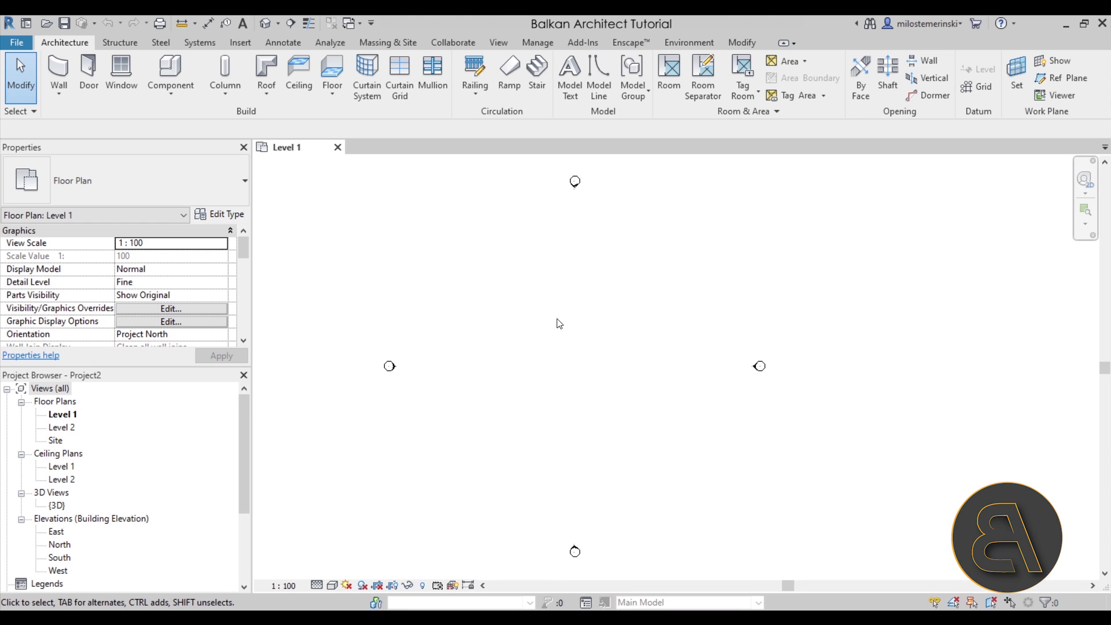
double_click(69, 556)
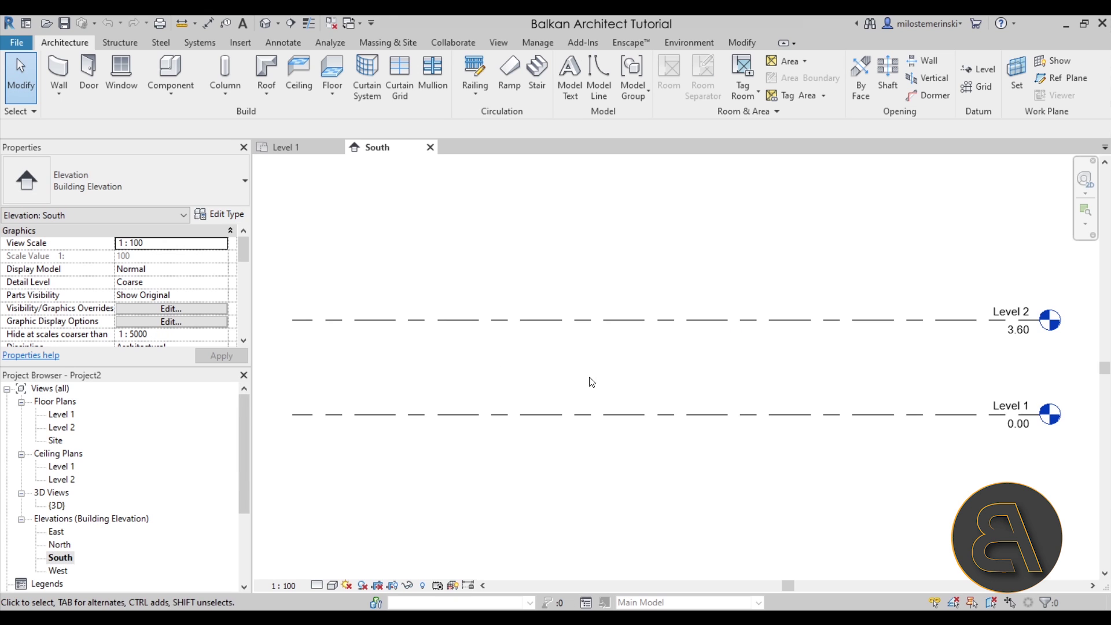
Add two levels above Level 2 by picking existing levels, each with a 3.6 m offset from the one below
scroll(604, 379, down, 1)
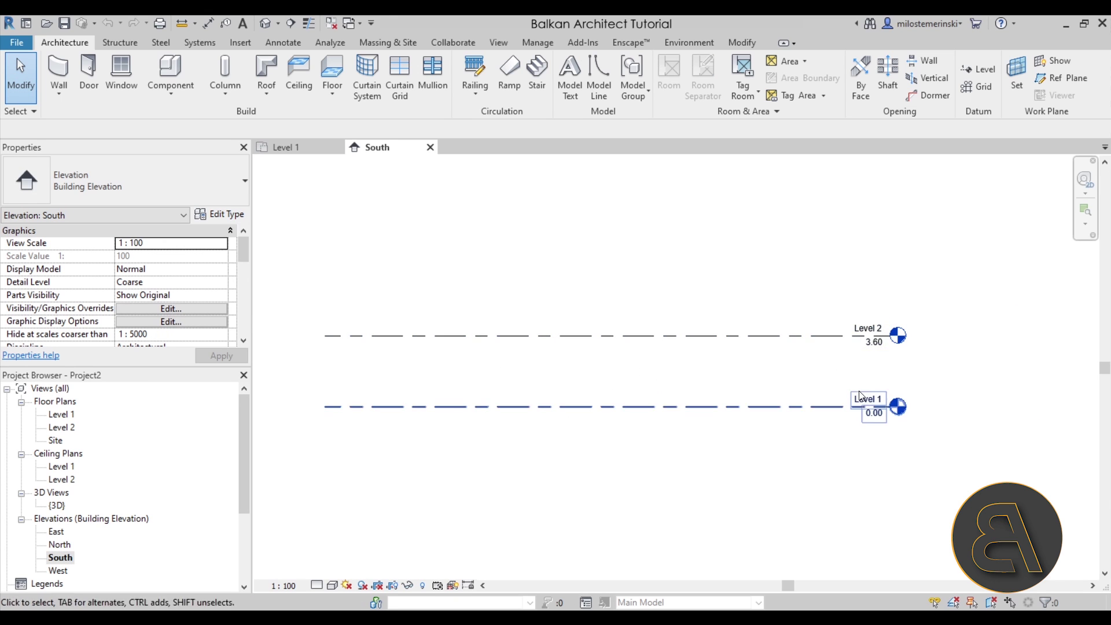
click(996, 70)
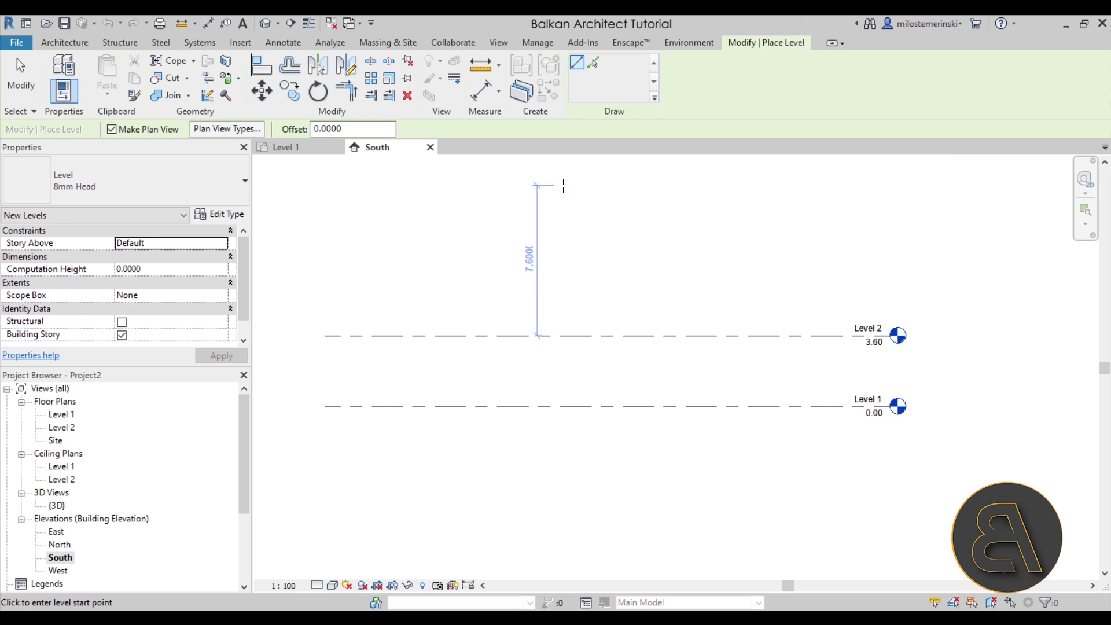
click(595, 62)
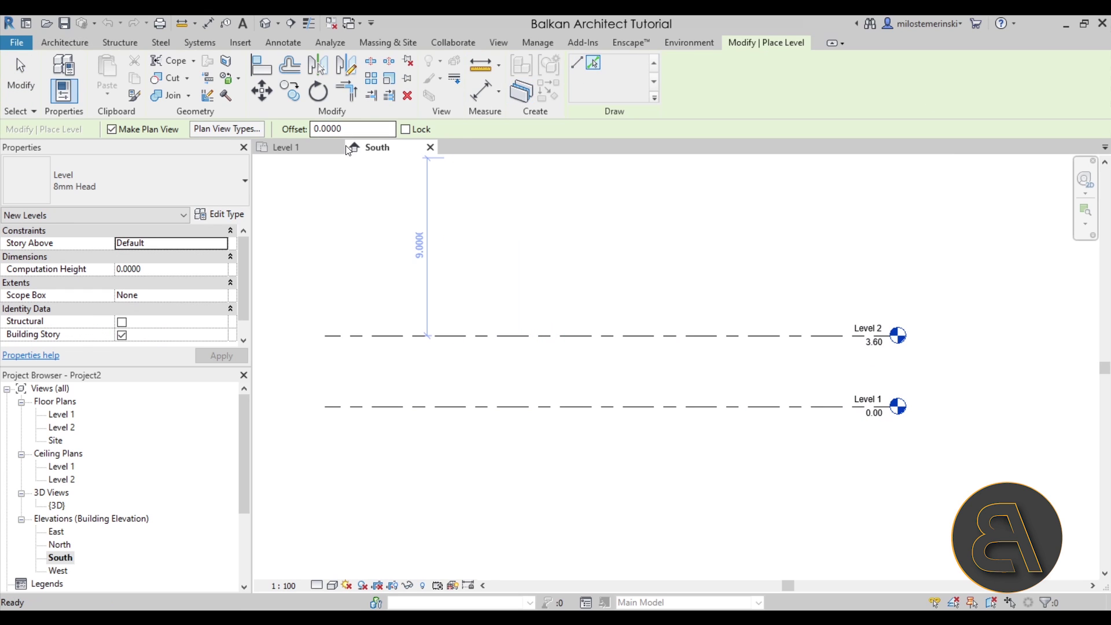
text(3.6)
key(Return)
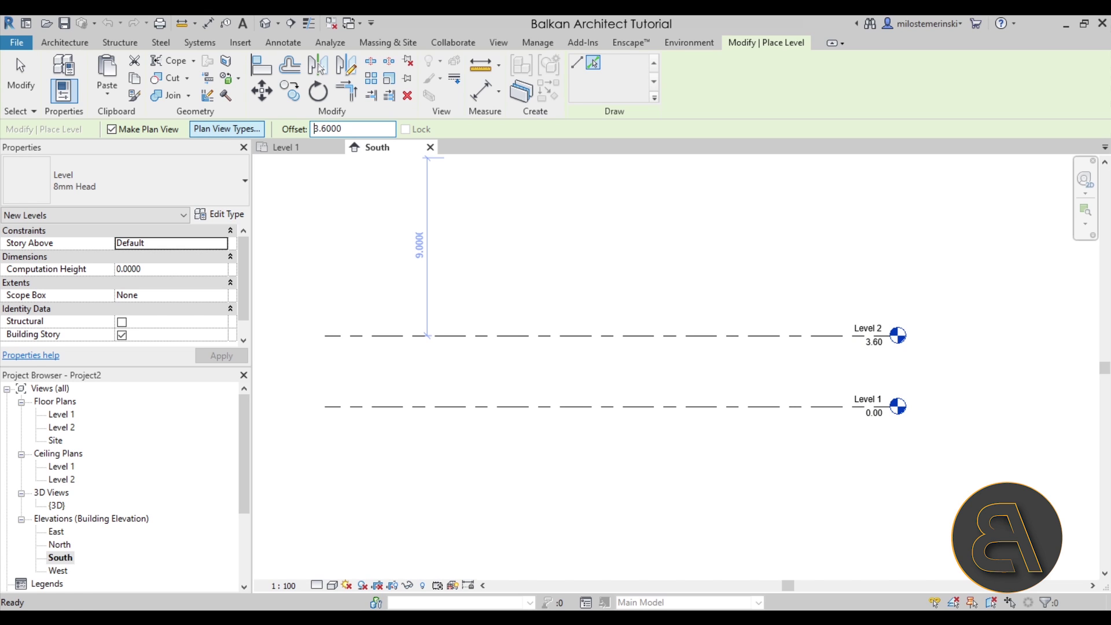
click(556, 336)
click(583, 262)
scroll(635, 330, down, 1)
scroll(635, 330, up, 1)
key(Escape)
key(Escape)
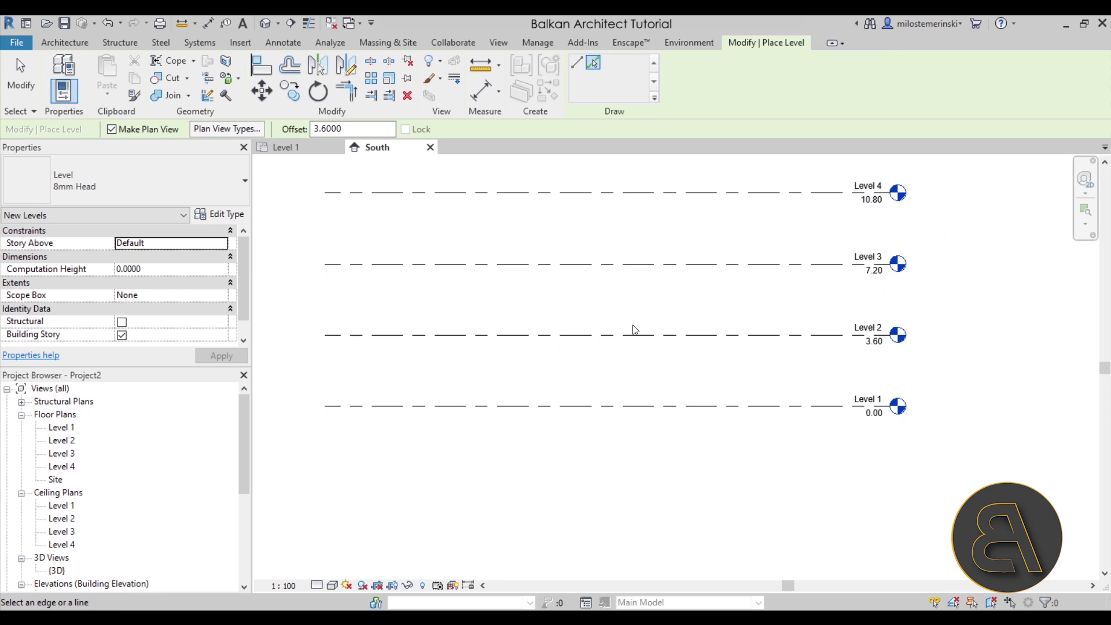
In the Level 1 floor plan, draw a rectangle of Generic - 400mm walls about 17.6 by 16.6 m between the elevation markers
click(288, 148)
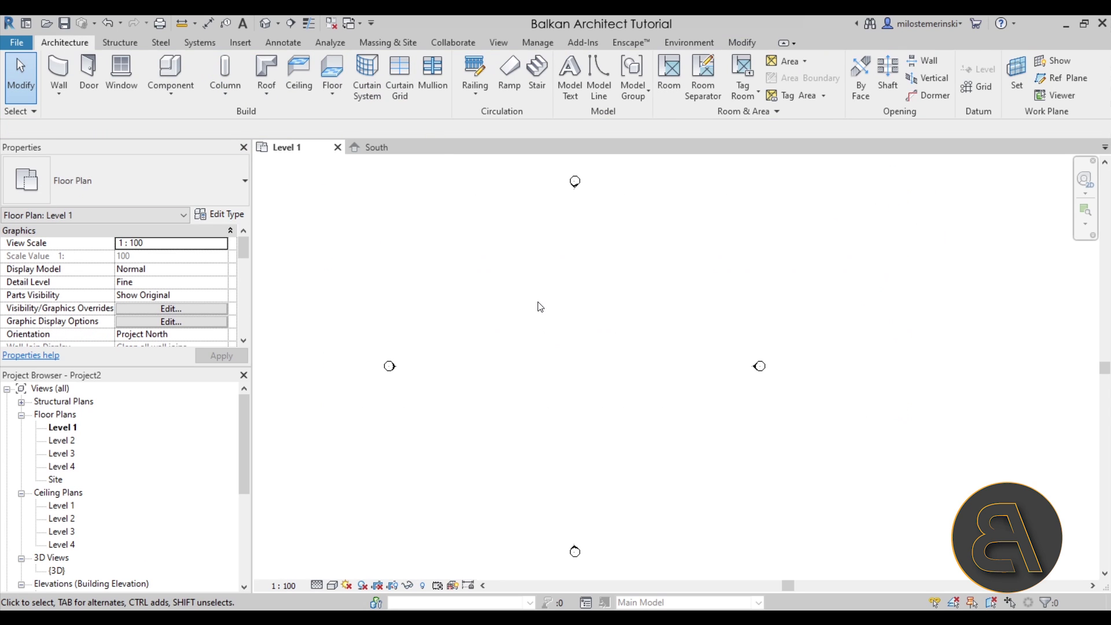
key(w)
key(a)
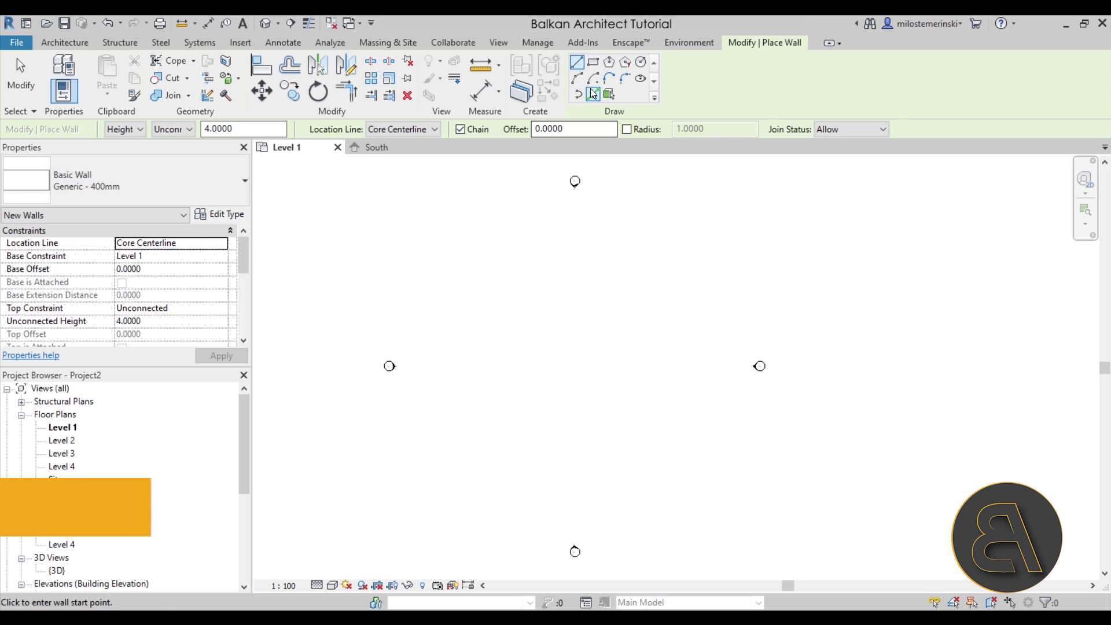
click(595, 65)
click(515, 298)
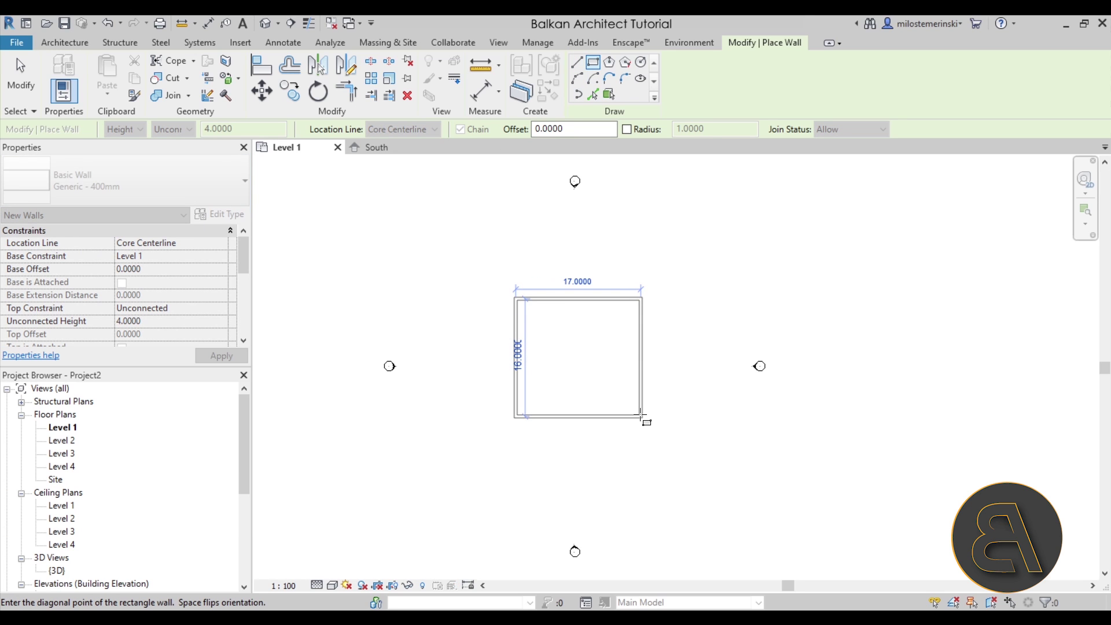
click(647, 417)
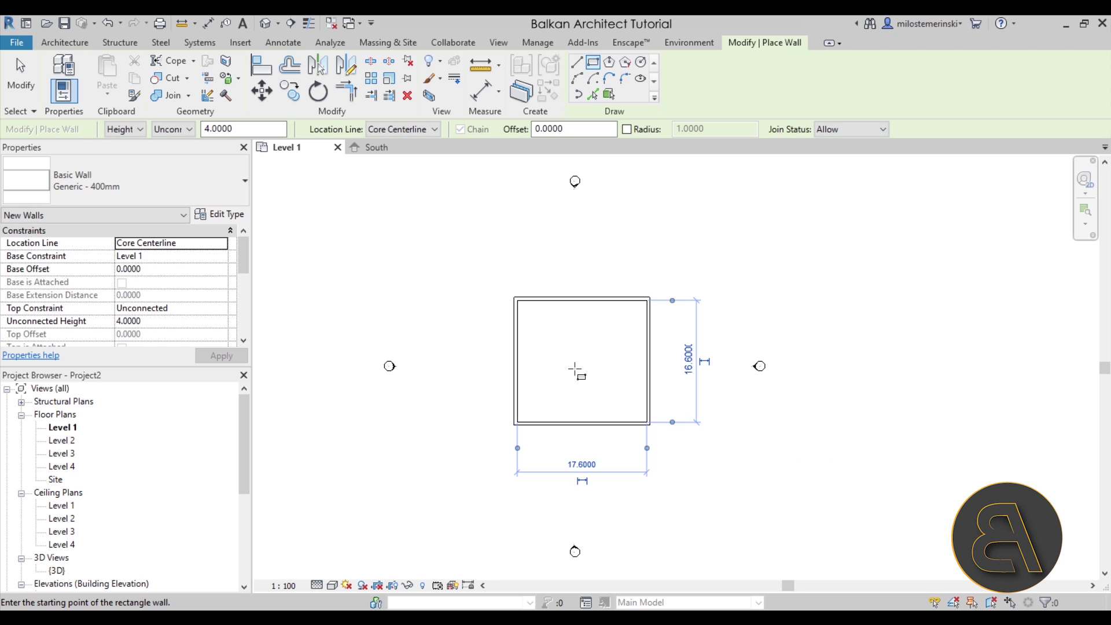
key(Escape)
Set the top constraint of the whole chain of four walls to Up to level: Level 4
key(Tab)
click(560, 300)
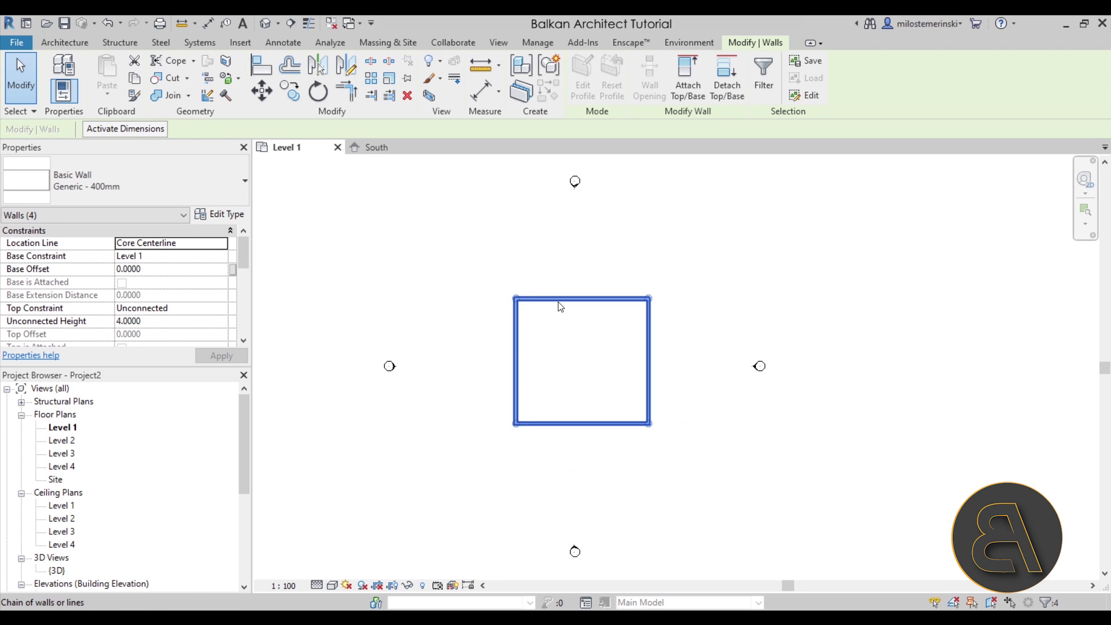
click(224, 312)
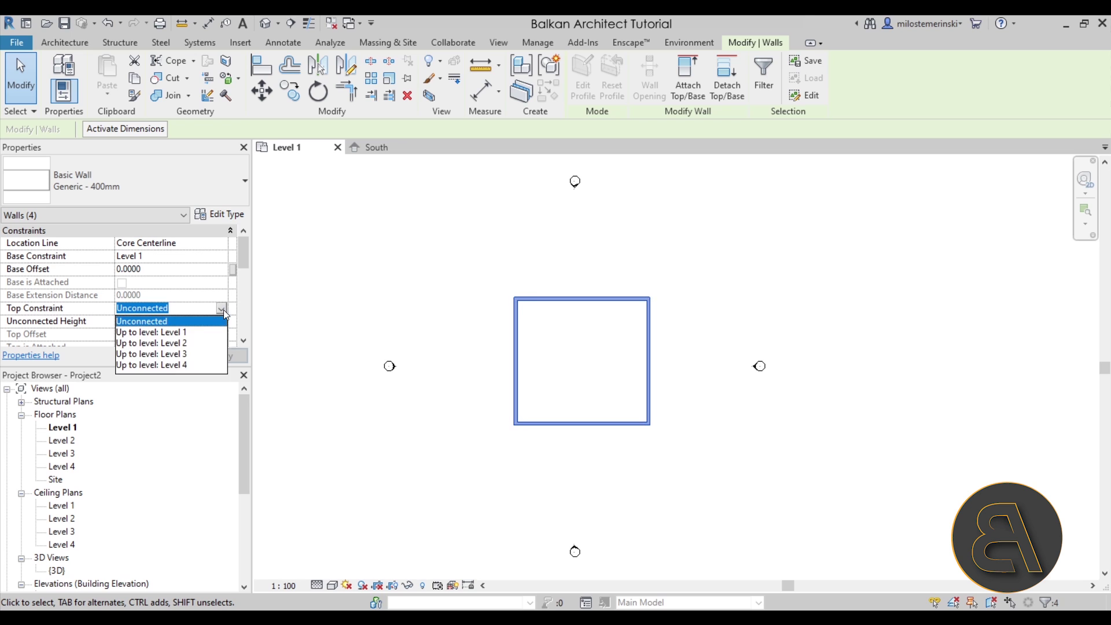
click(157, 366)
click(483, 380)
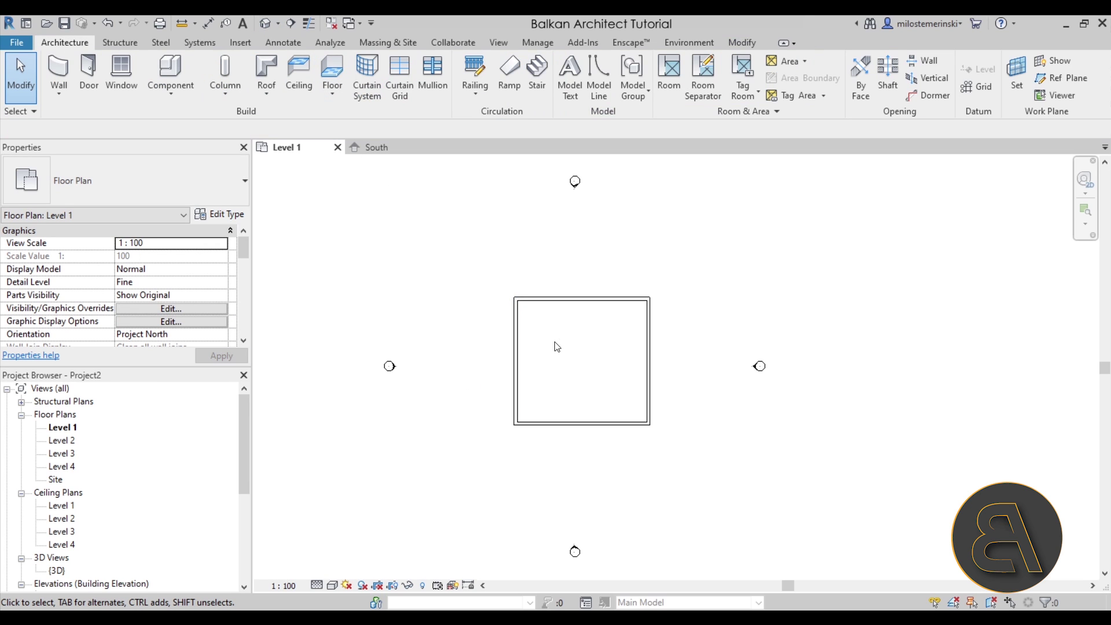
Open the default 3D view and examine the wall enclosure and its front wall
click(266, 23)
shift+middle_drag(747, 421, 620, 405)
shift+middle_drag(792, 457, 672, 480)
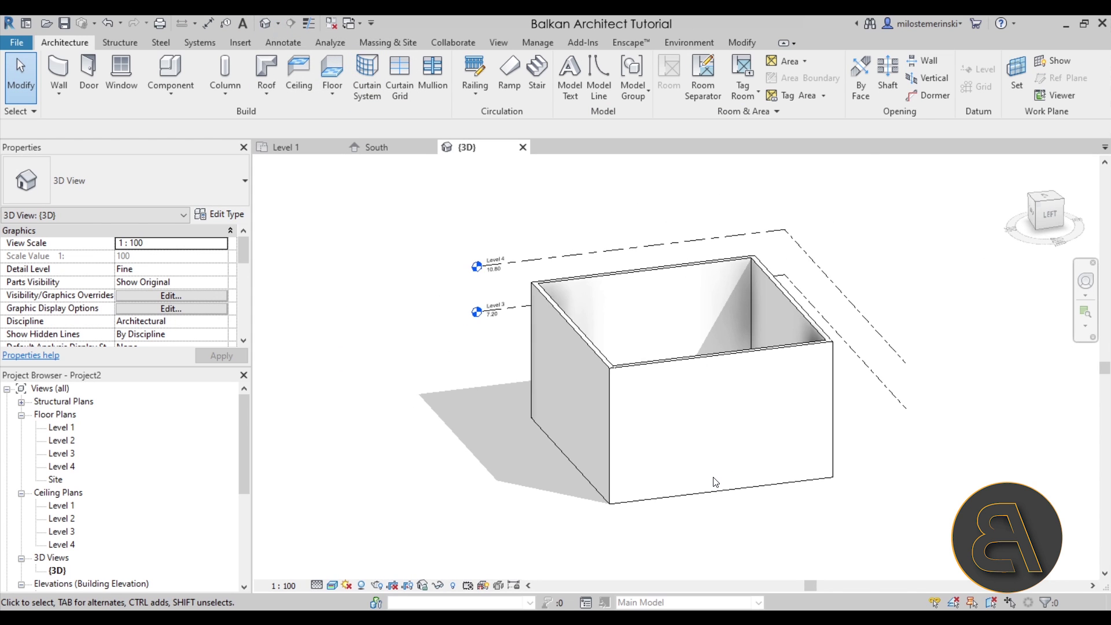
scroll(715, 481, up, 3)
scroll(706, 463, down, 3)
scroll(714, 466, up, 3)
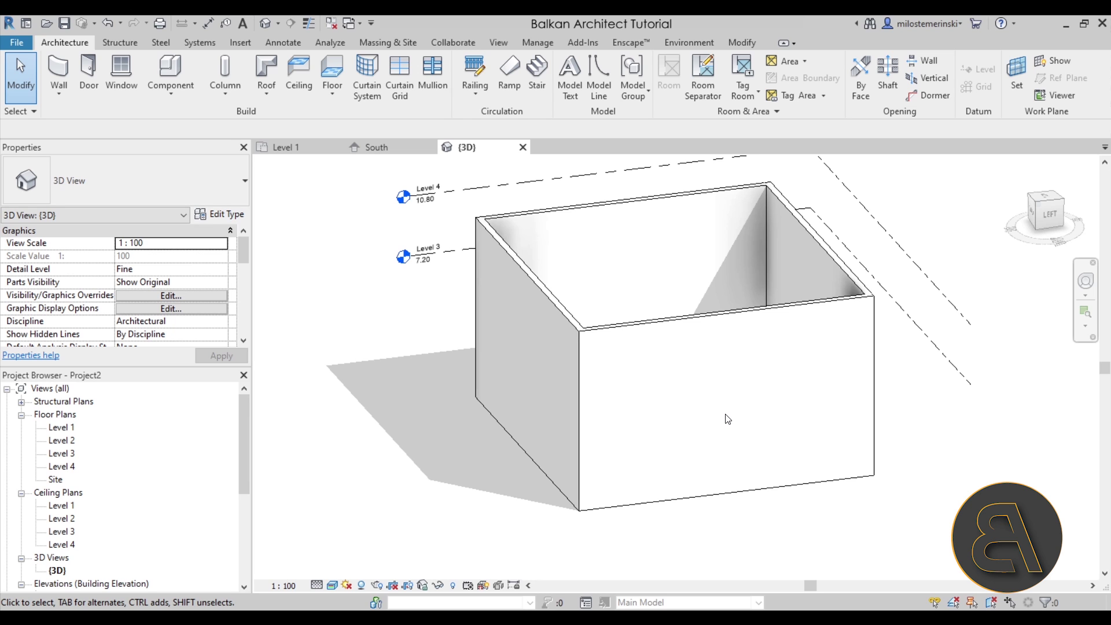
click(696, 336)
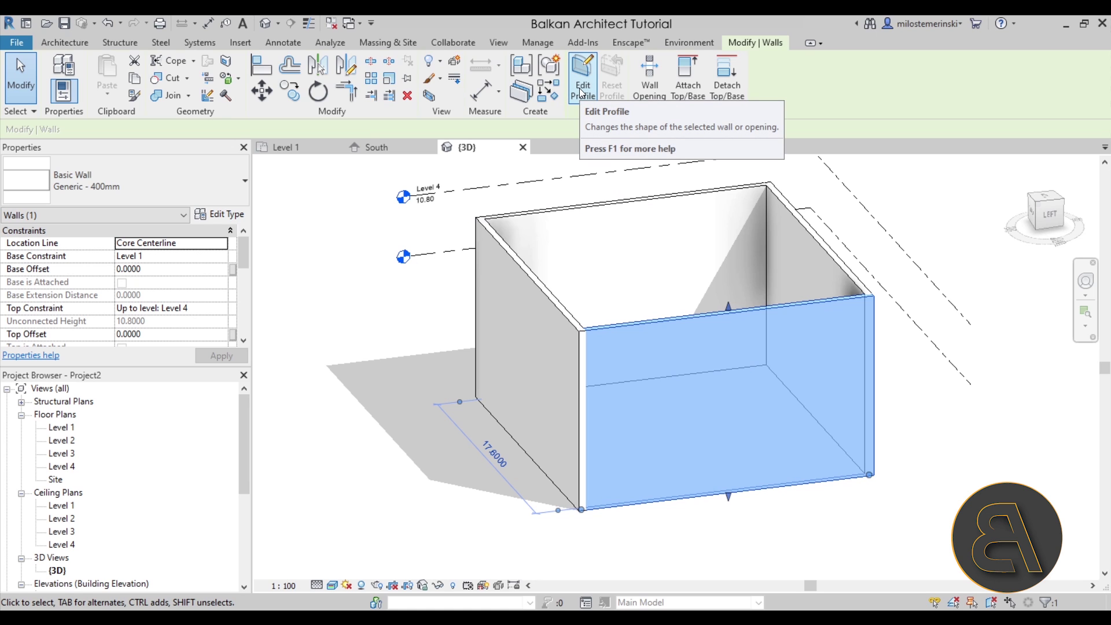
key(Escape)
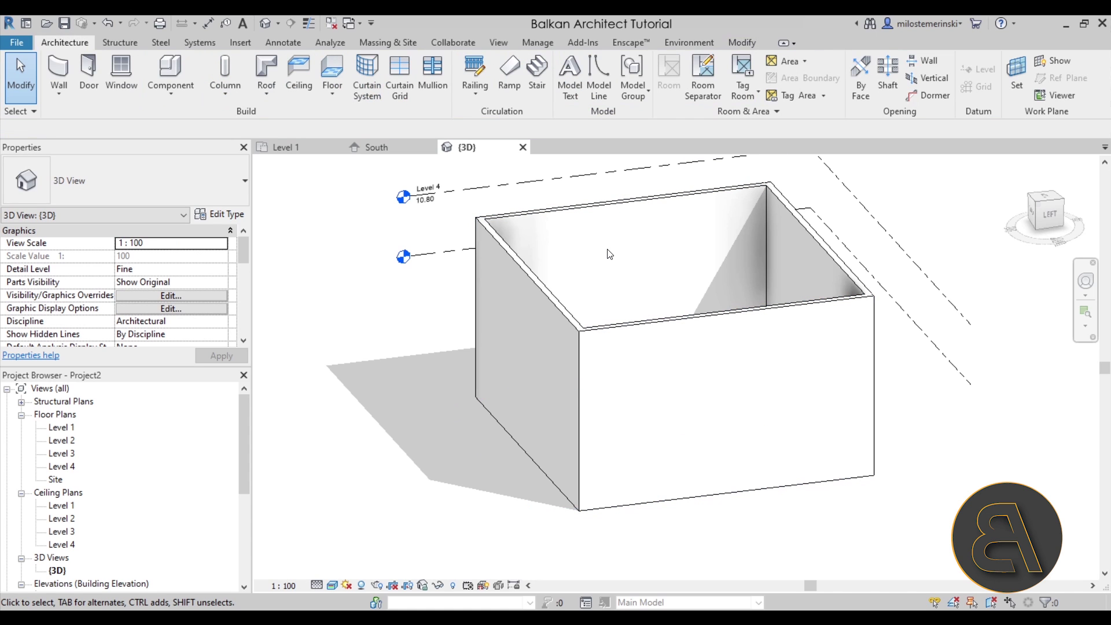
Start an in-place model in the Generic Models category with the name Generic Models 1
click(159, 97)
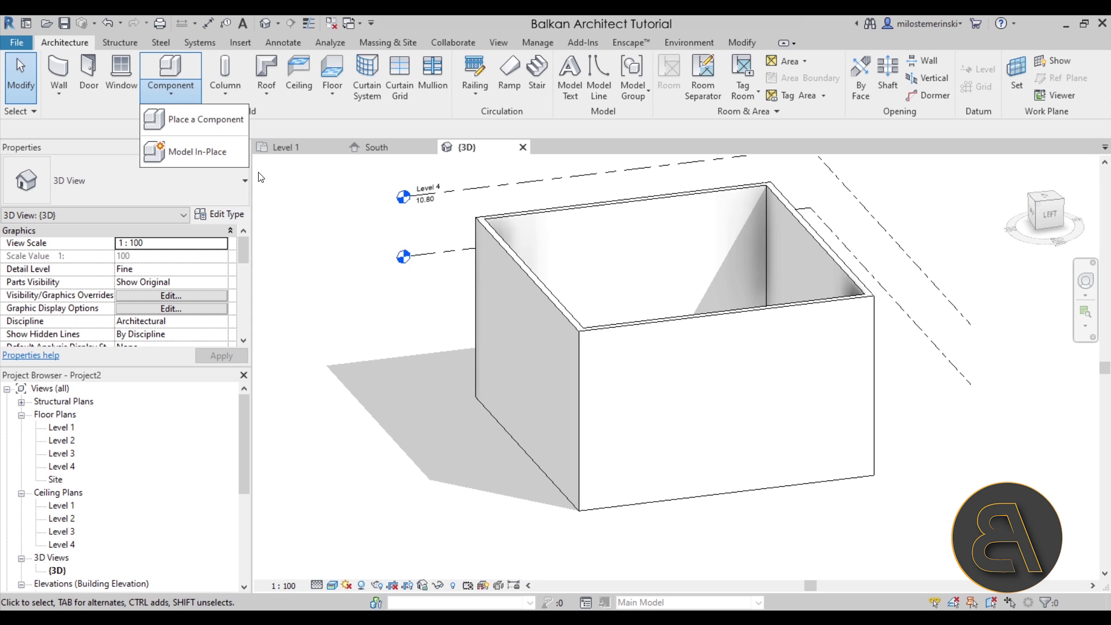
click(191, 151)
drag(654, 225, 664, 260)
click(507, 272)
click(582, 471)
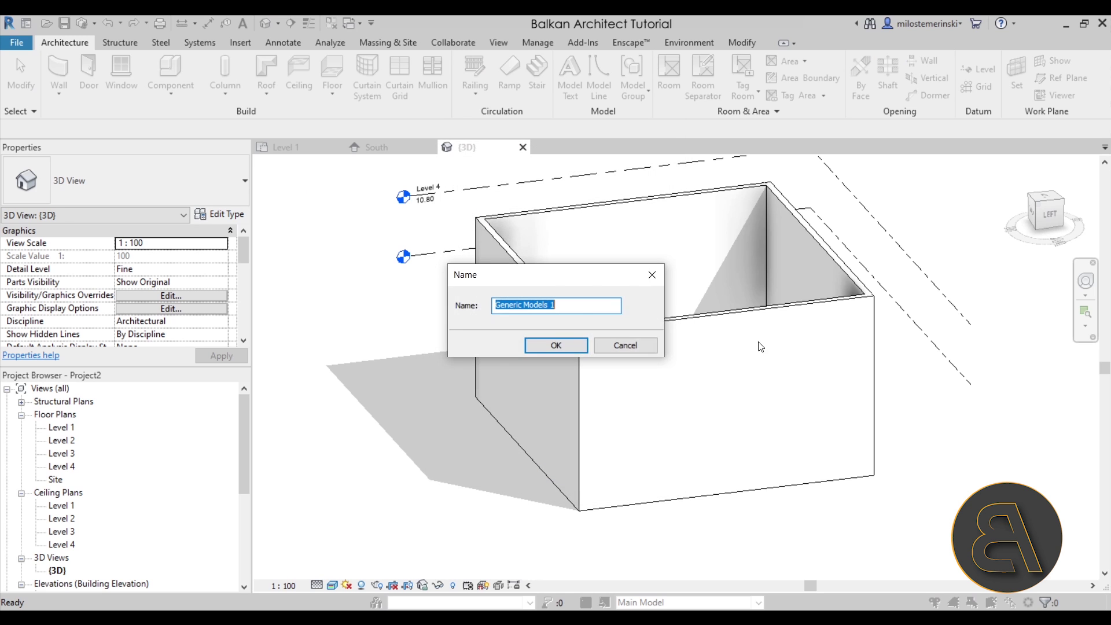
click(557, 347)
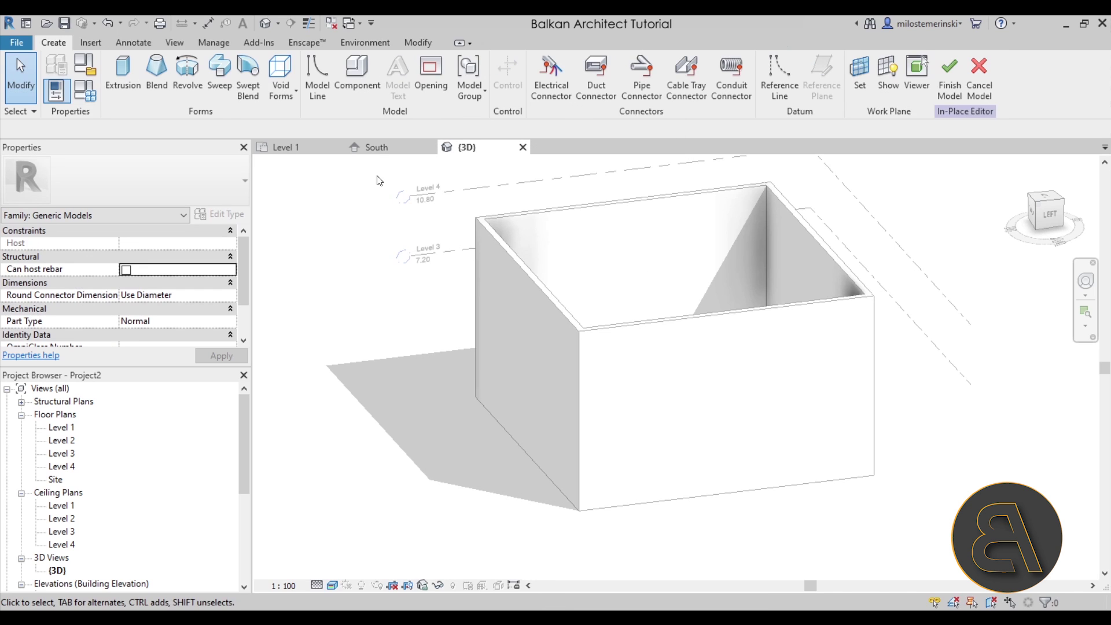
In the South elevation, set the work plane by picking the face of the front Generic - 400mm wall
click(375, 147)
middle_drag(631, 291, 584, 298)
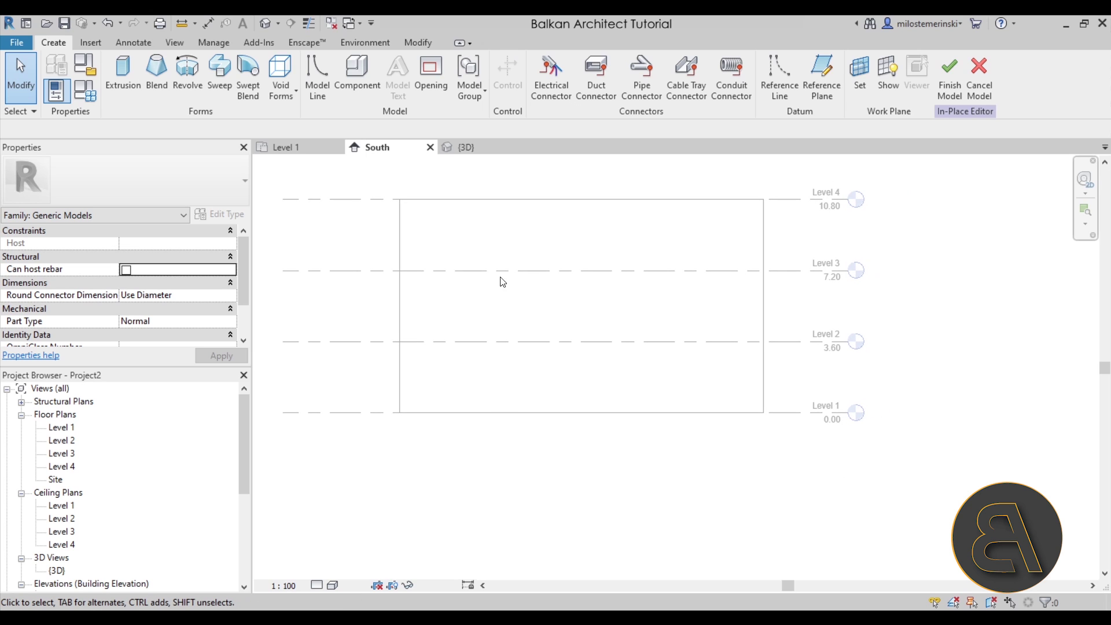
click(863, 93)
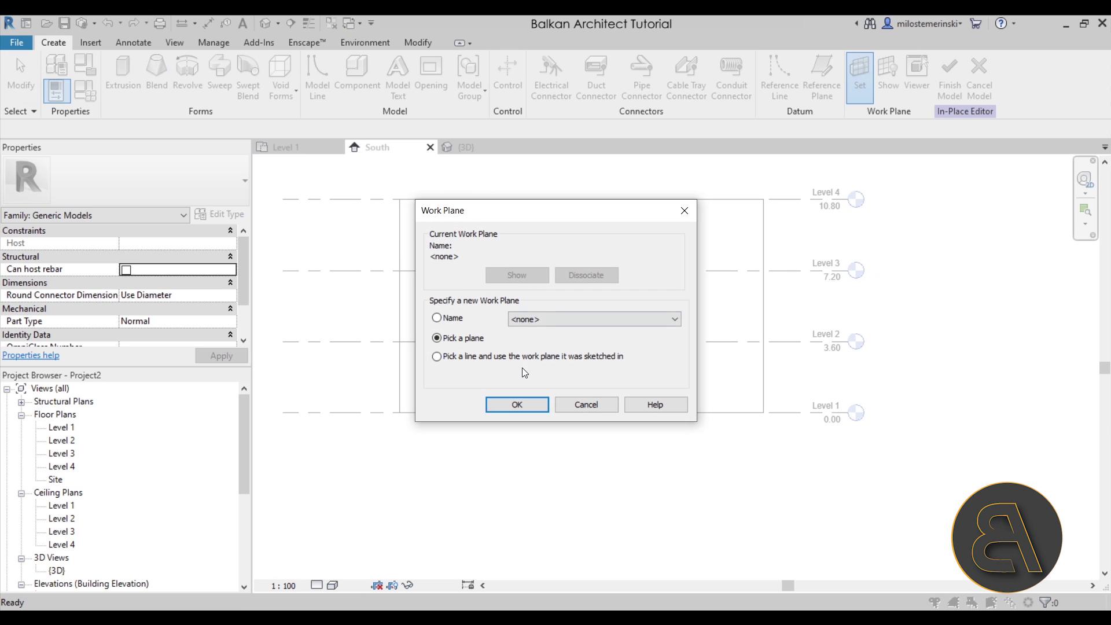
click(518, 405)
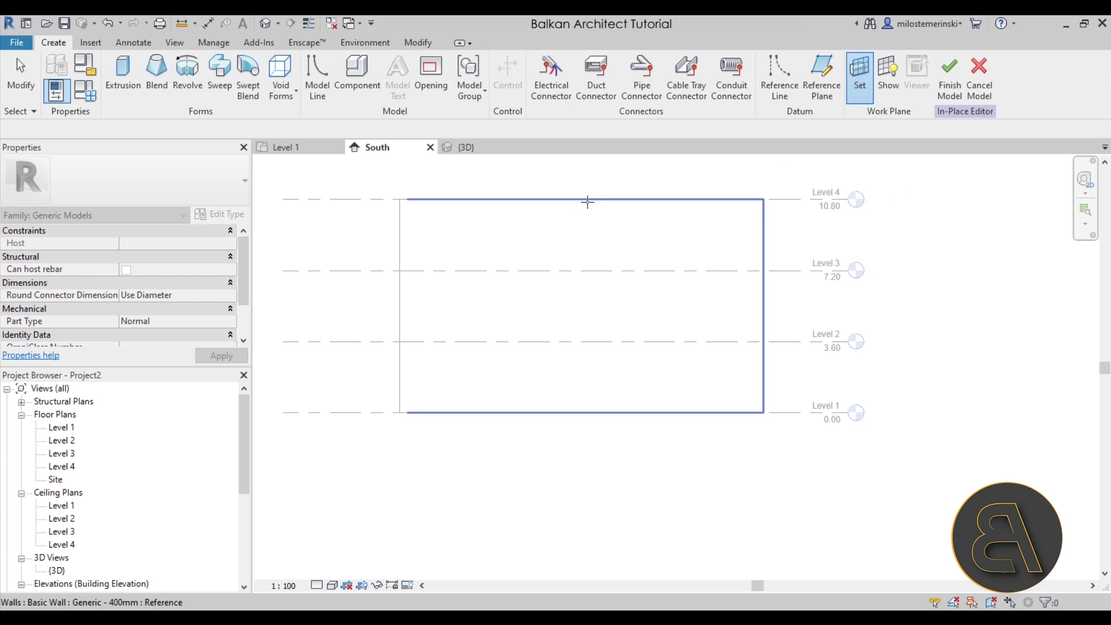
click(585, 199)
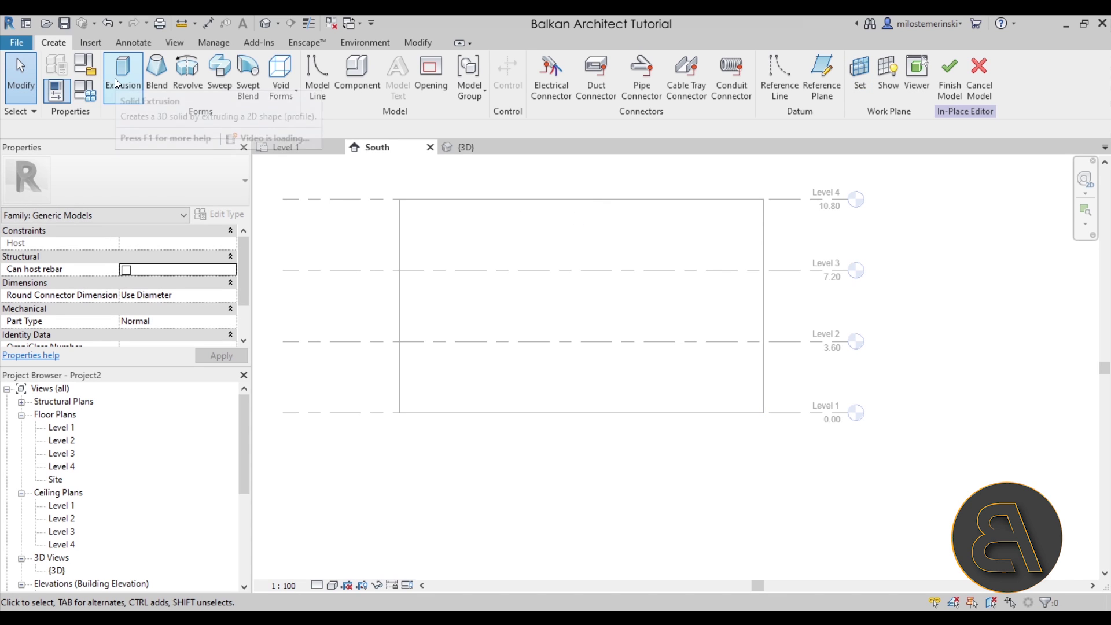
Start a void extrusion and sketch a vertical centre line about 6.1 m tall from the midpoint of the wall's base
click(293, 99)
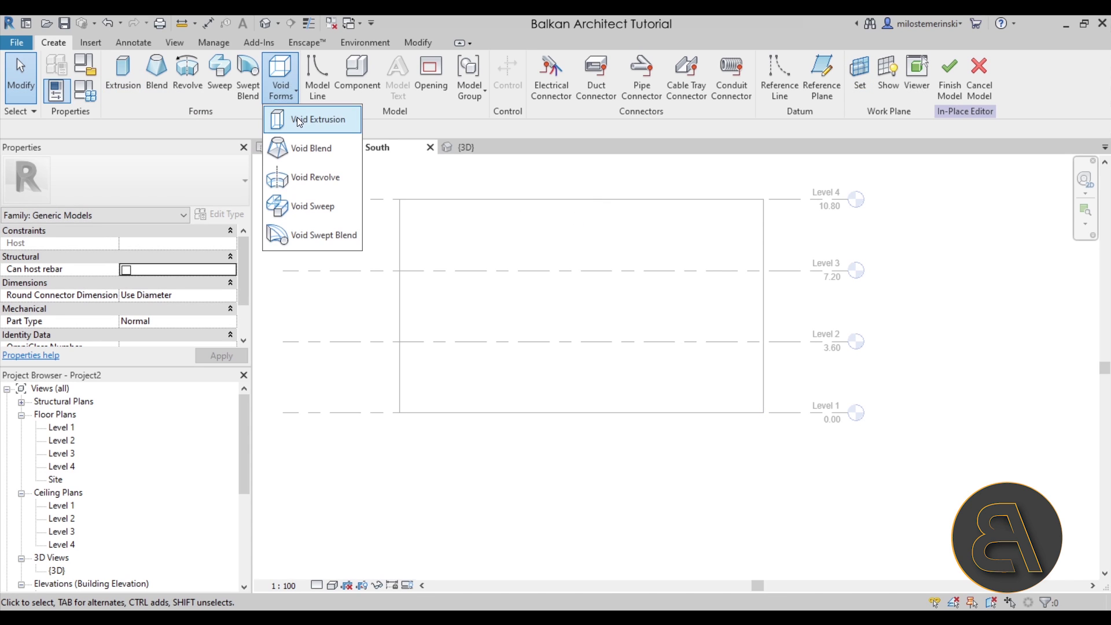
click(297, 119)
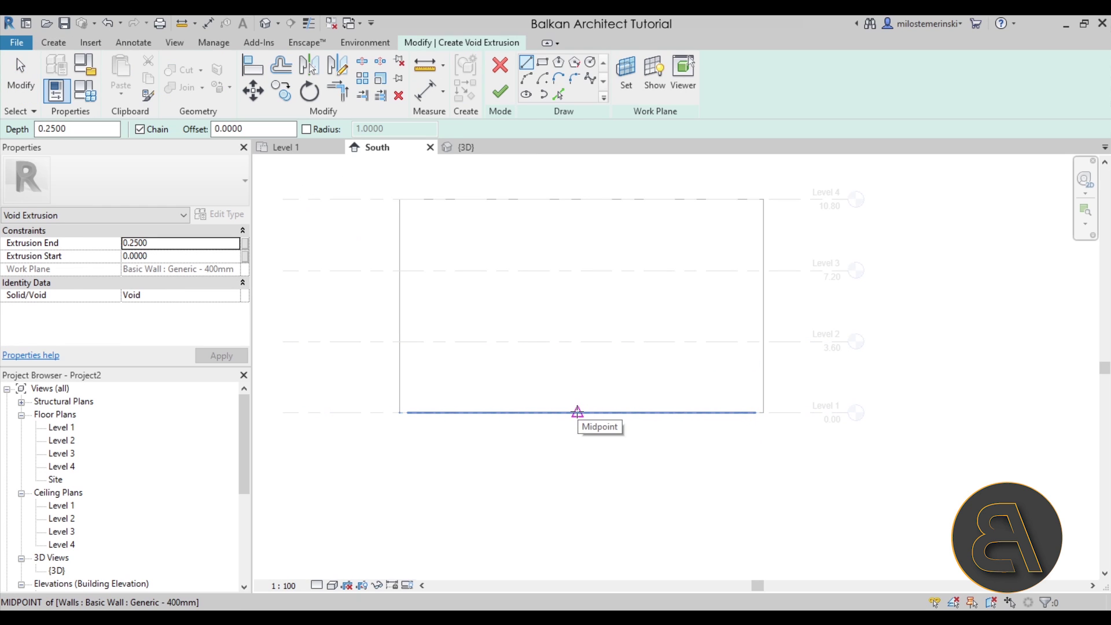
click(577, 412)
click(577, 293)
key(Escape)
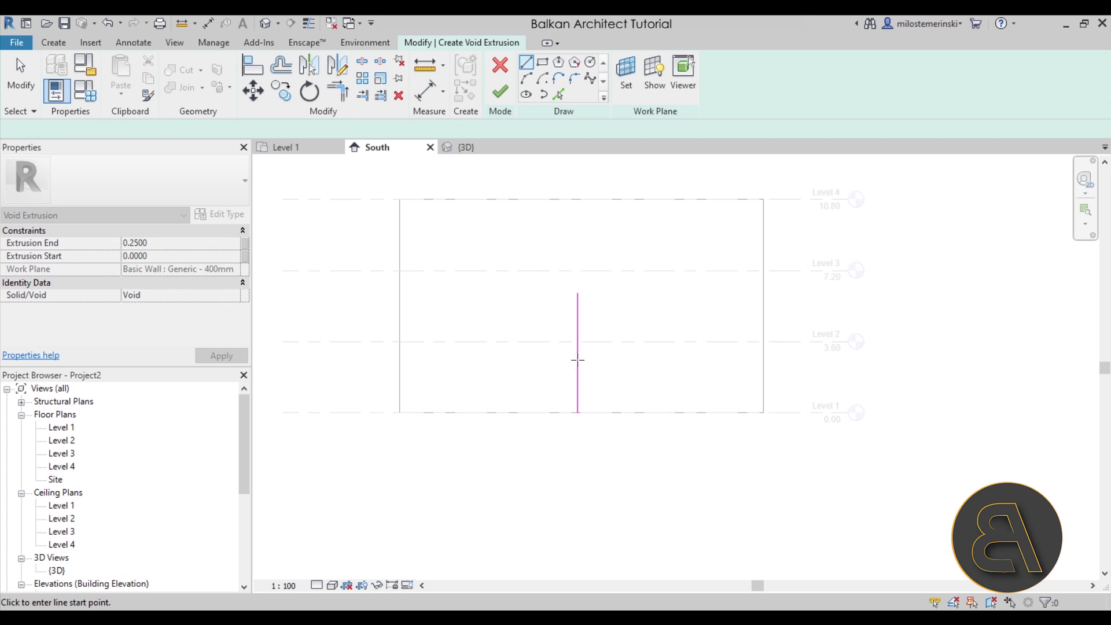
Sketch a vertical line from Level 1 to Level 2 on each side of the centre line, about 2 m away
click(538, 412)
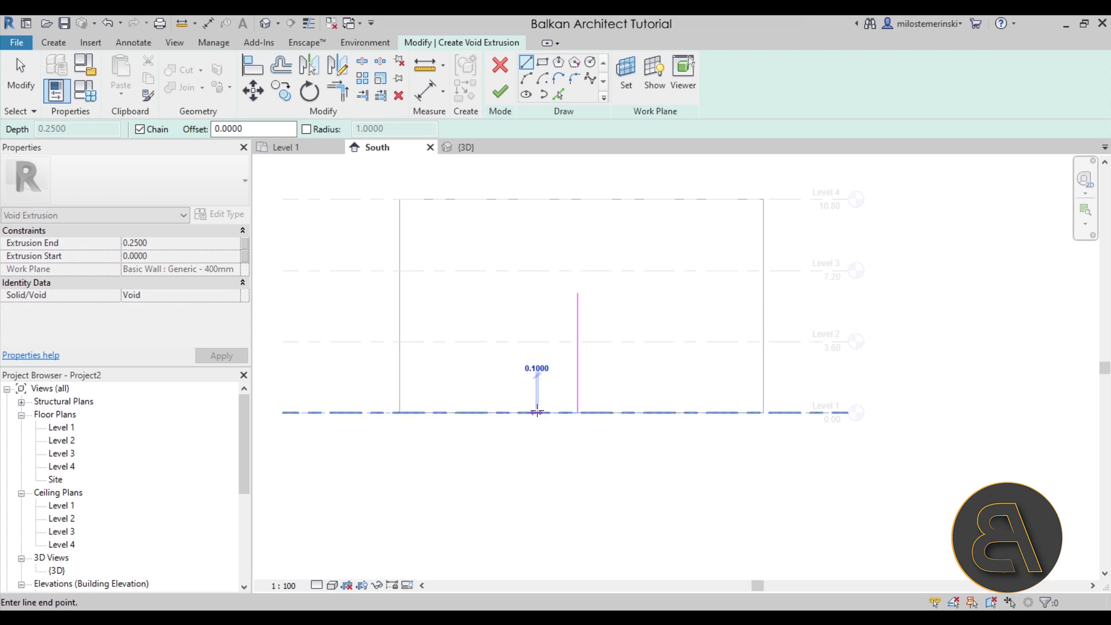
click(538, 341)
key(Escape)
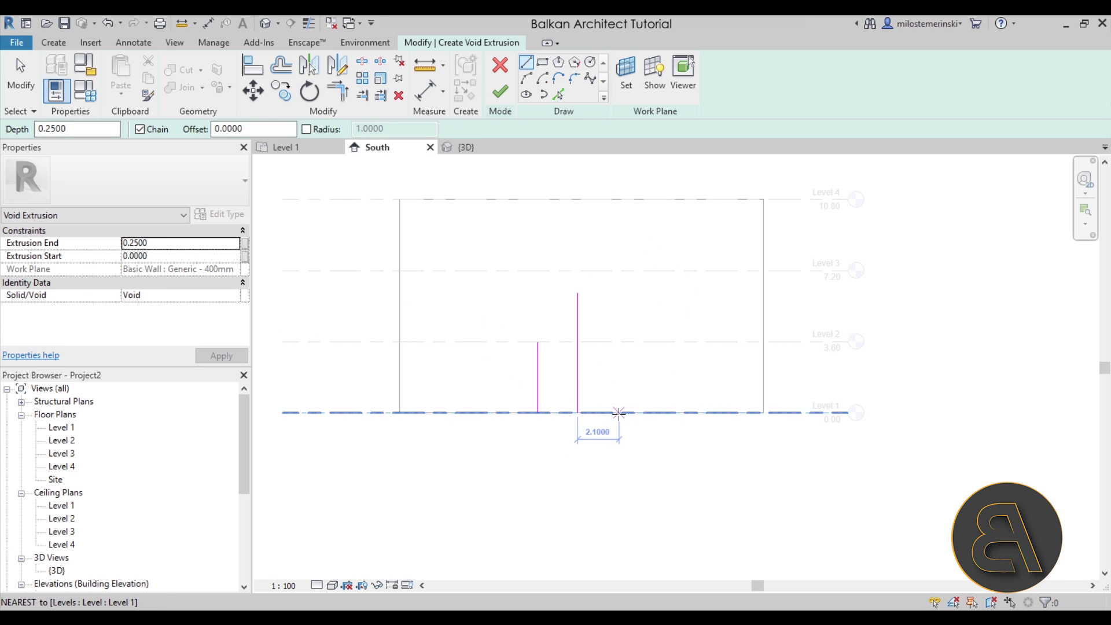
click(617, 412)
click(617, 341)
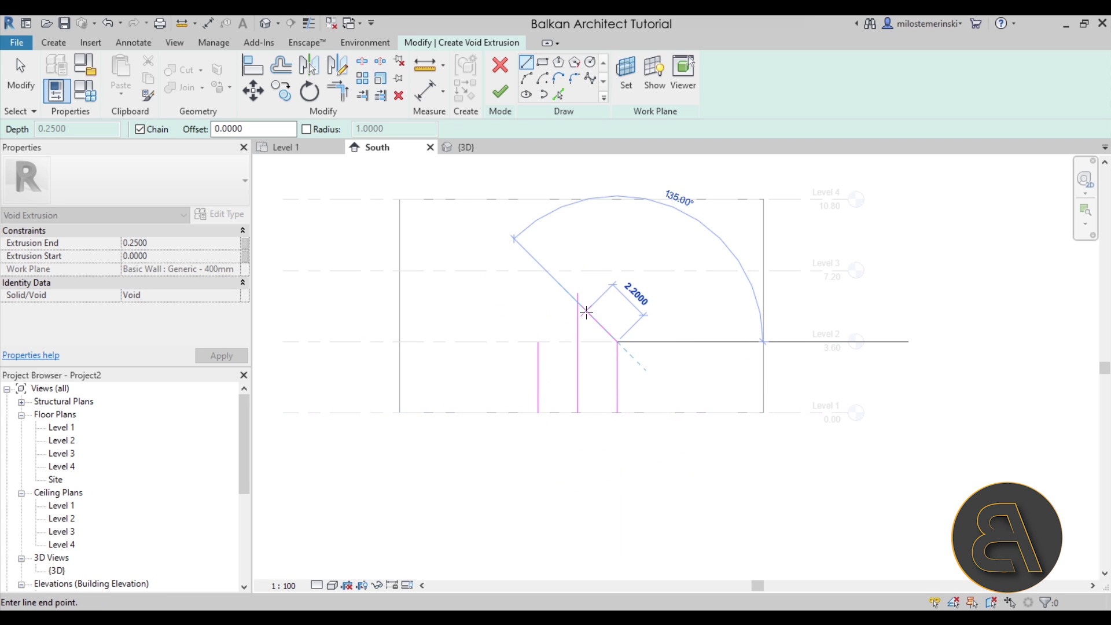
Sketch inward-sloping lines from the tops of both outer verticals, the right one about 2 m long, and delete the centre line
scroll(586, 320, up, 3)
click(587, 318)
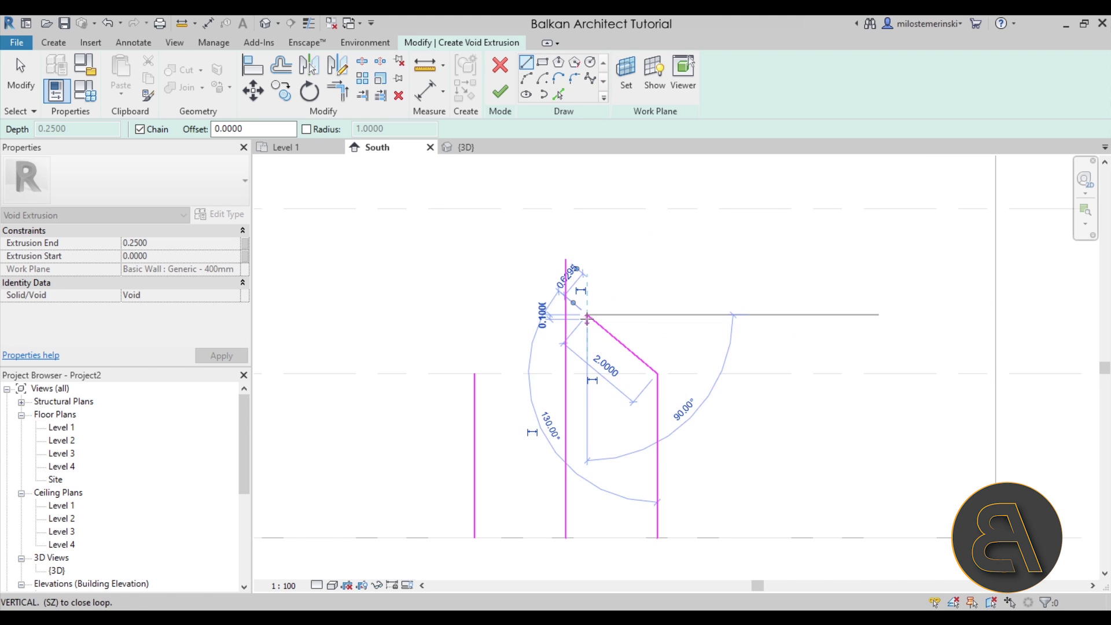
key(Escape)
click(474, 373)
click(537, 319)
key(Escape)
key(Escape)
click(566, 340)
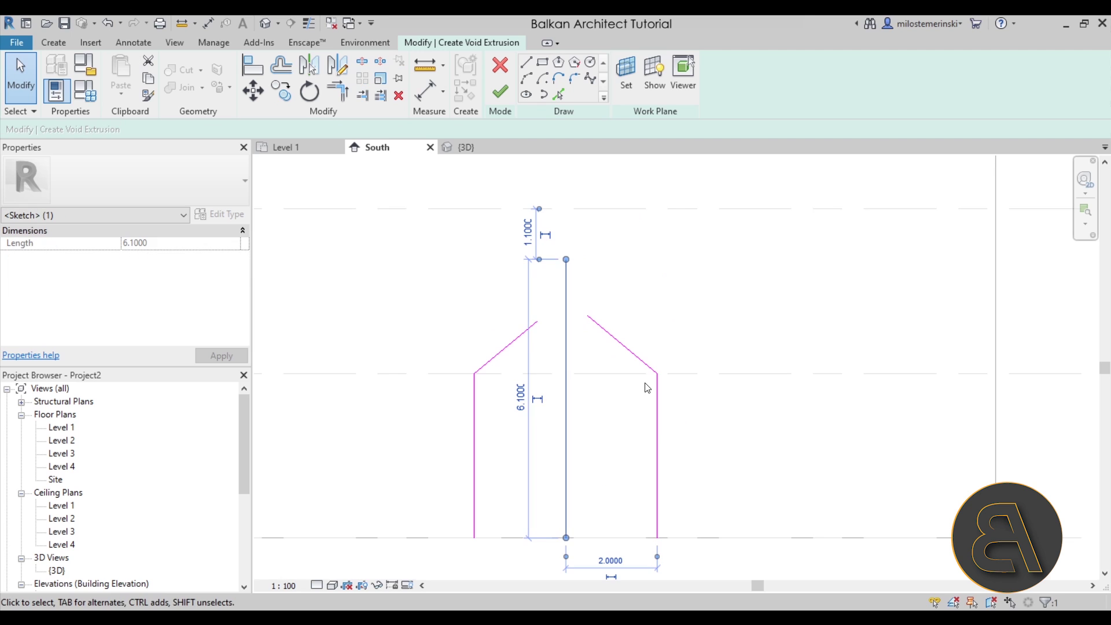
key(Delete)
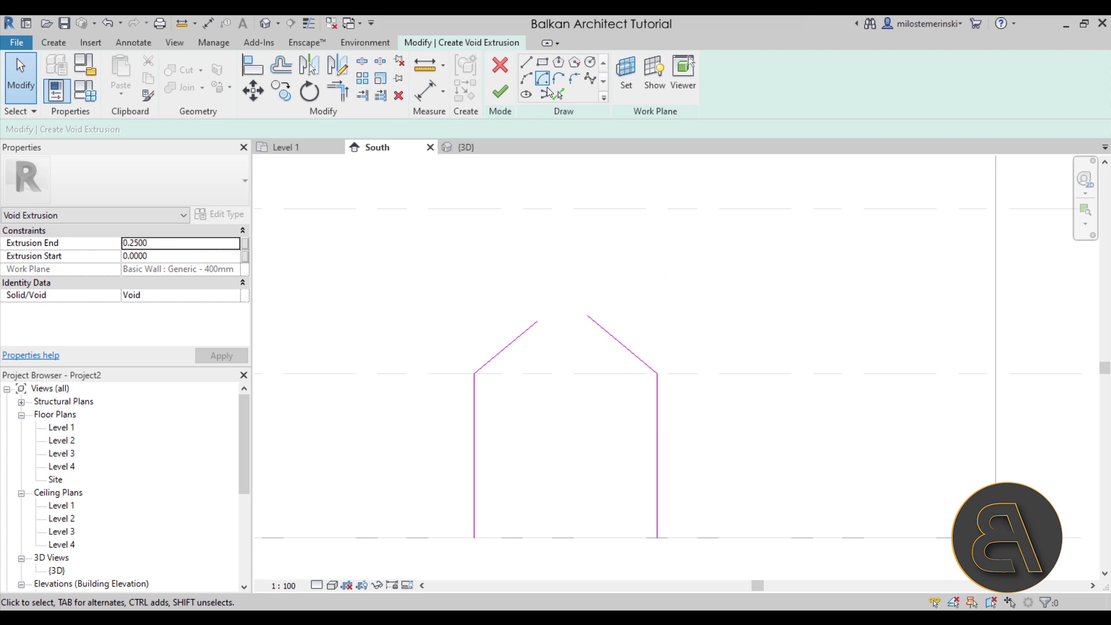
Trim the two sloped sketch lines to each other so they meet in a peak
key(t)
key(r)
click(518, 337)
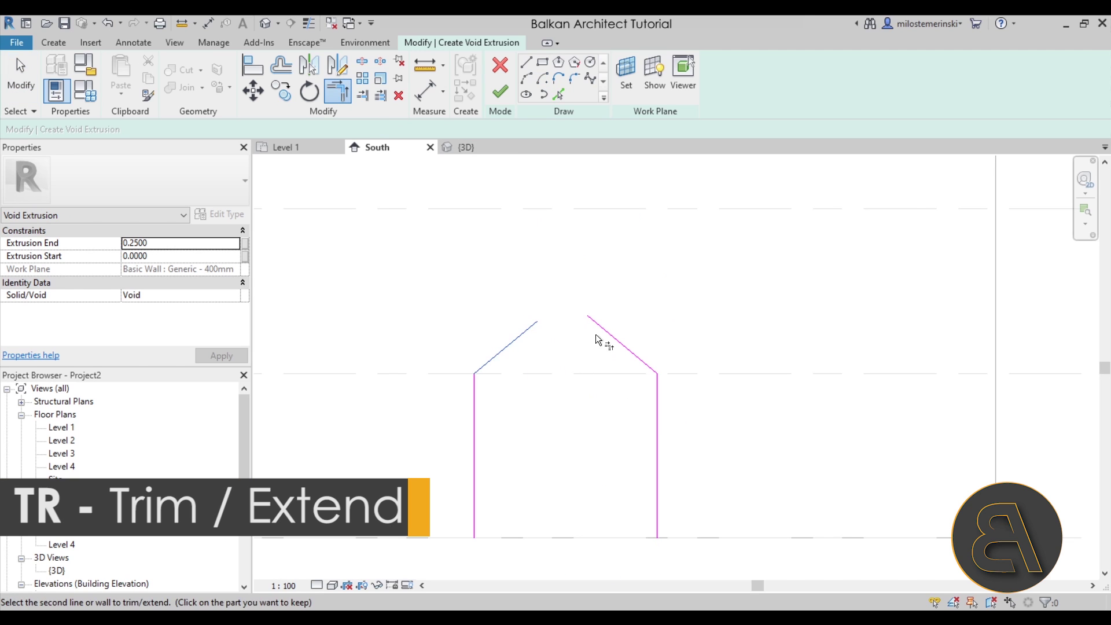
click(602, 334)
scroll(590, 341, down, 2)
scroll(637, 375, up, 2)
key(Escape)
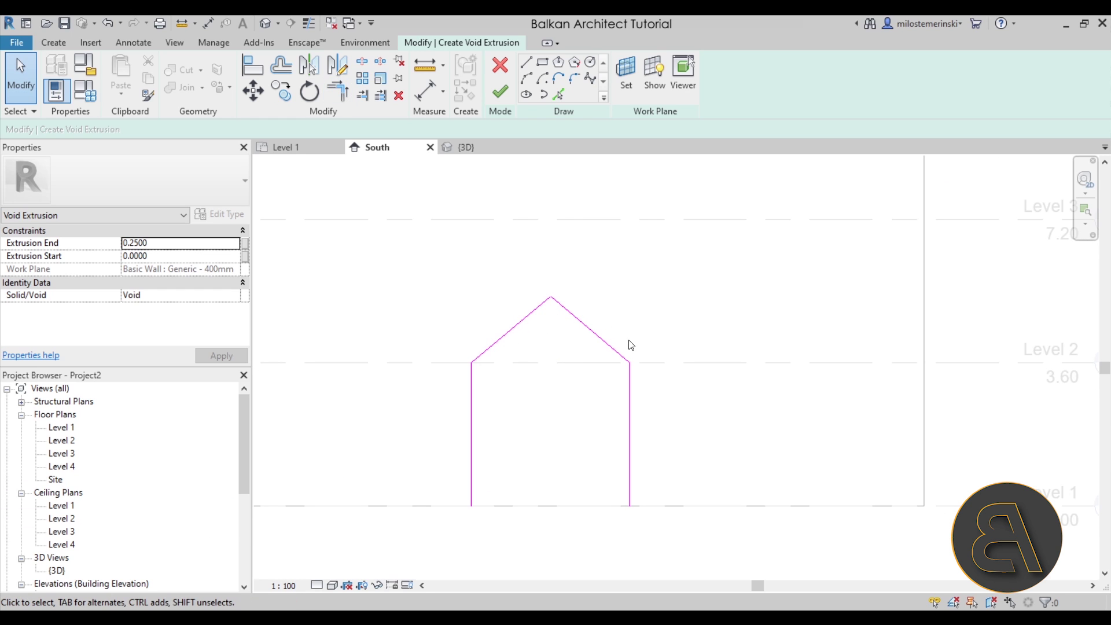
Close the gable profile with a line along Level 1 and finish the void extrusion sketch in the 3D view
scroll(521, 371, down, 1)
middle_drag(532, 376, 518, 333)
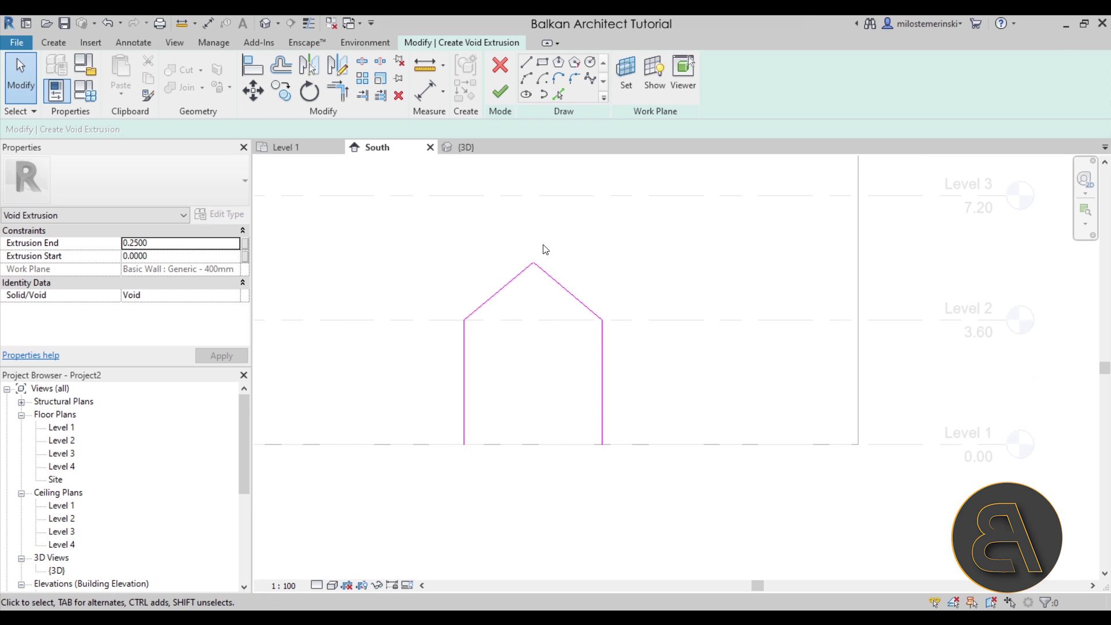
click(527, 63)
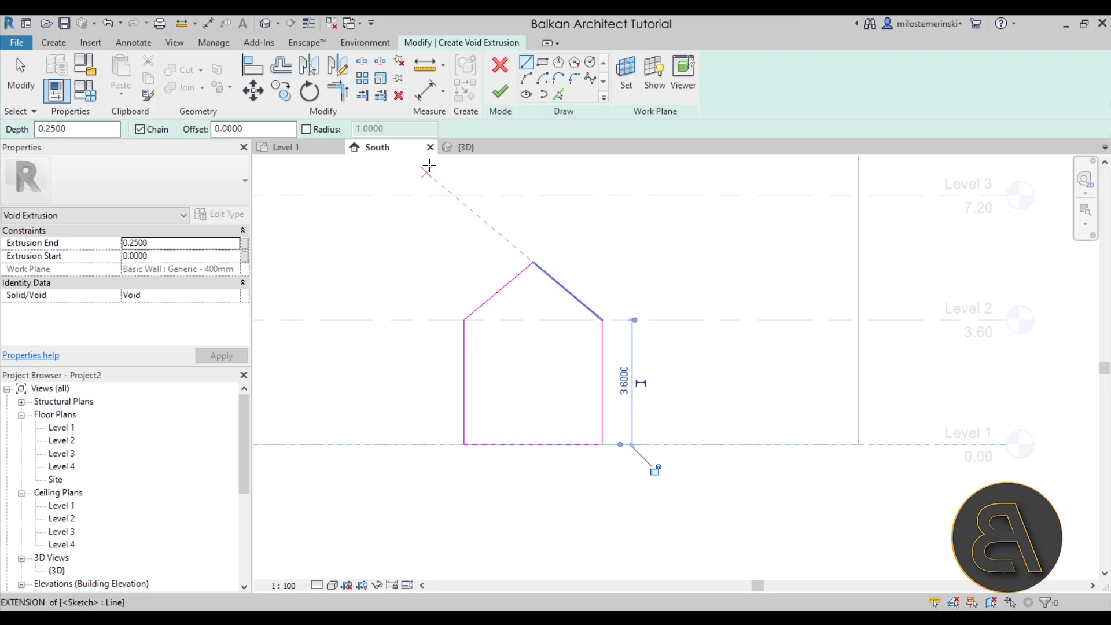
click(455, 148)
shift+middle_drag(551, 253, 407, 280)
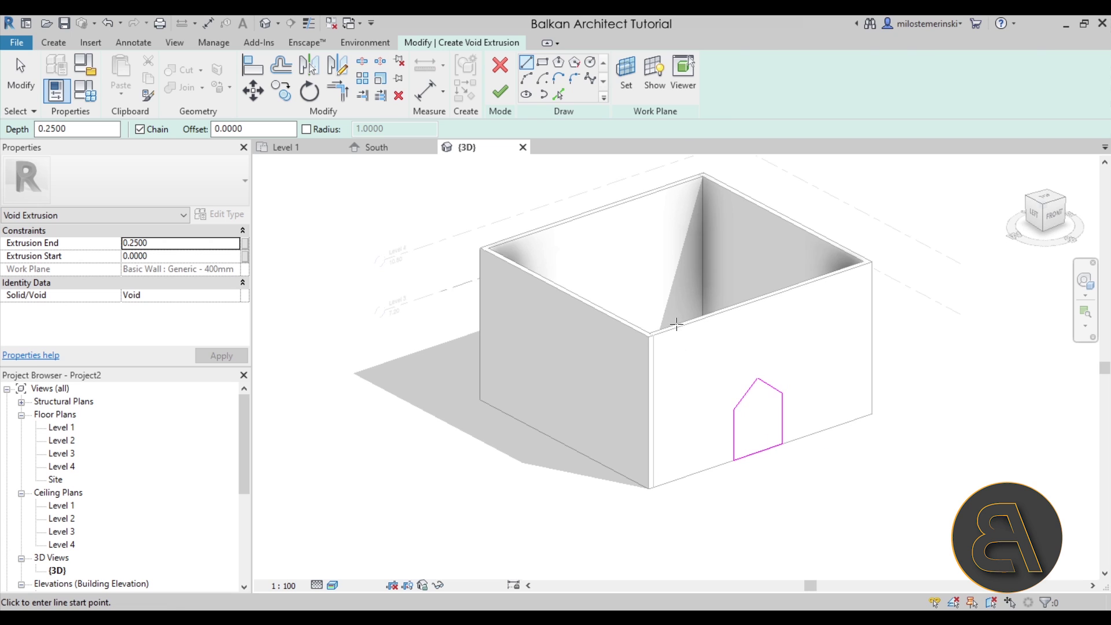
click(508, 99)
Stretch the void extrusion's depth in the 3D view to go through the front wall's thickness
shift+middle_drag(724, 405, 749, 416)
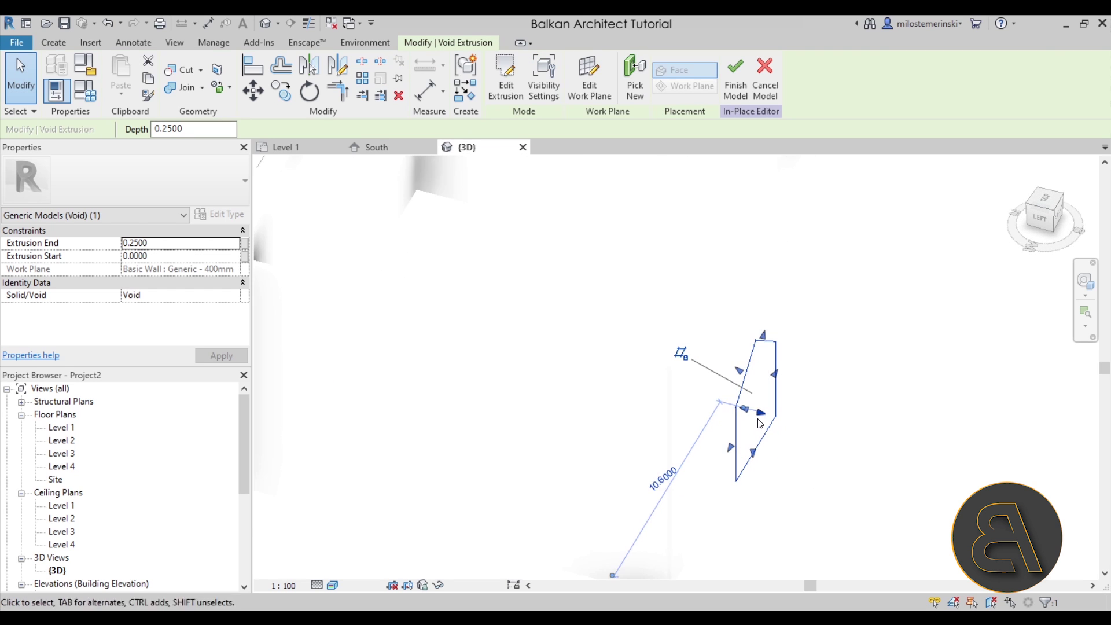
mouse_move(749, 415)
mouse_down()
mouse_move(742, 407)
mouse_move(762, 415)
mouse_up()
click(838, 479)
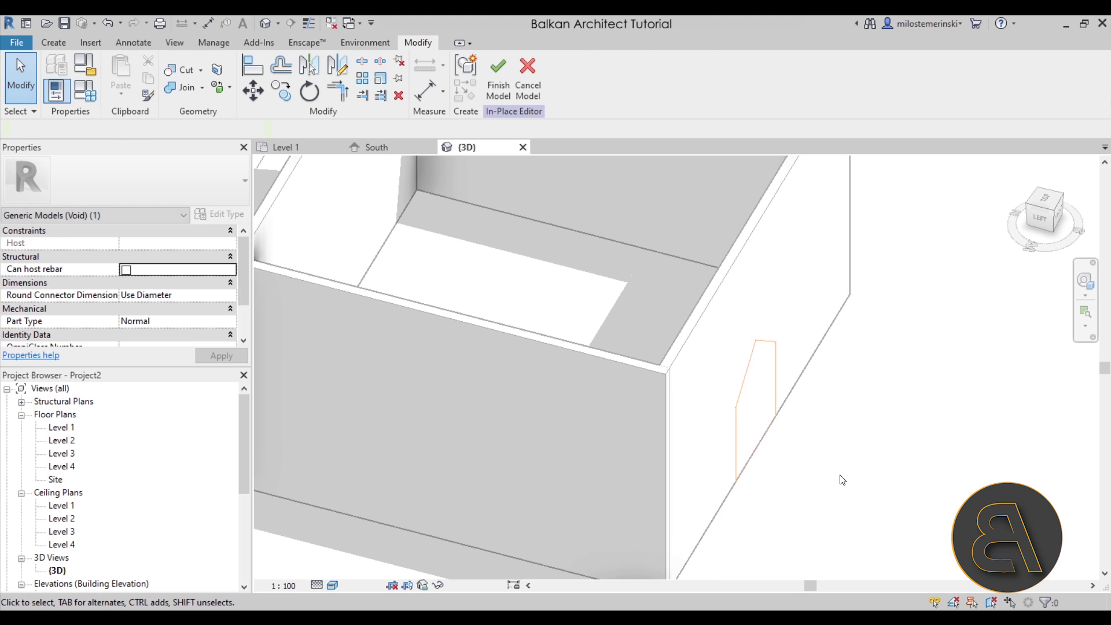
shift+middle_drag(839, 478, 700, 420)
shift+middle_drag(746, 480, 726, 461)
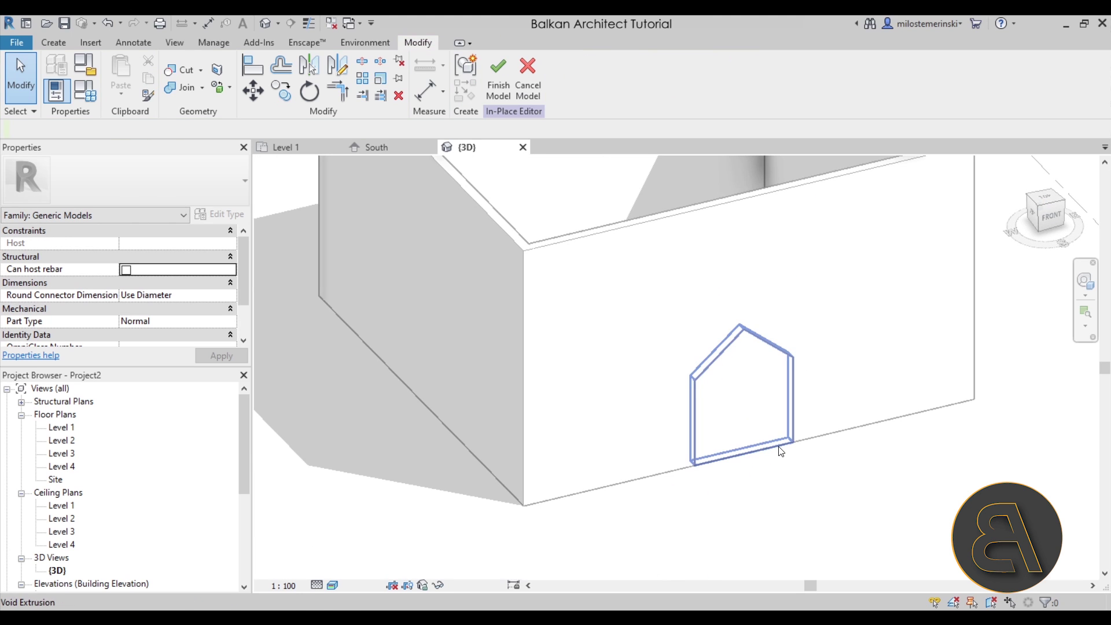
Cut the front wall with the void extrusion and finish the in-place model
click(185, 71)
click(545, 214)
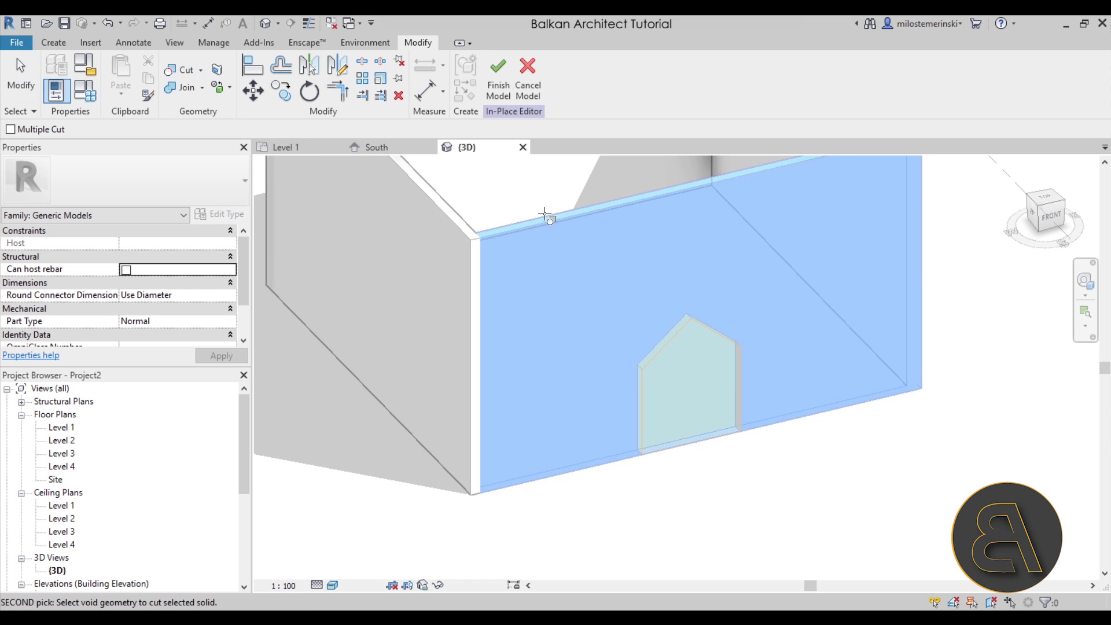
click(693, 352)
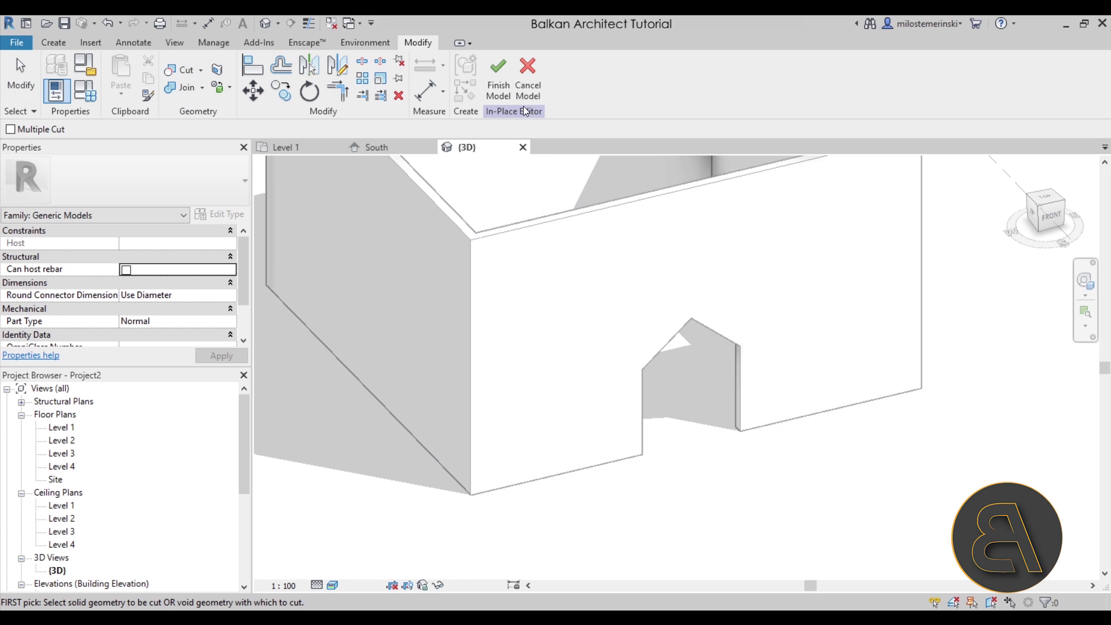
click(499, 87)
shift+middle_drag(695, 490, 686, 466)
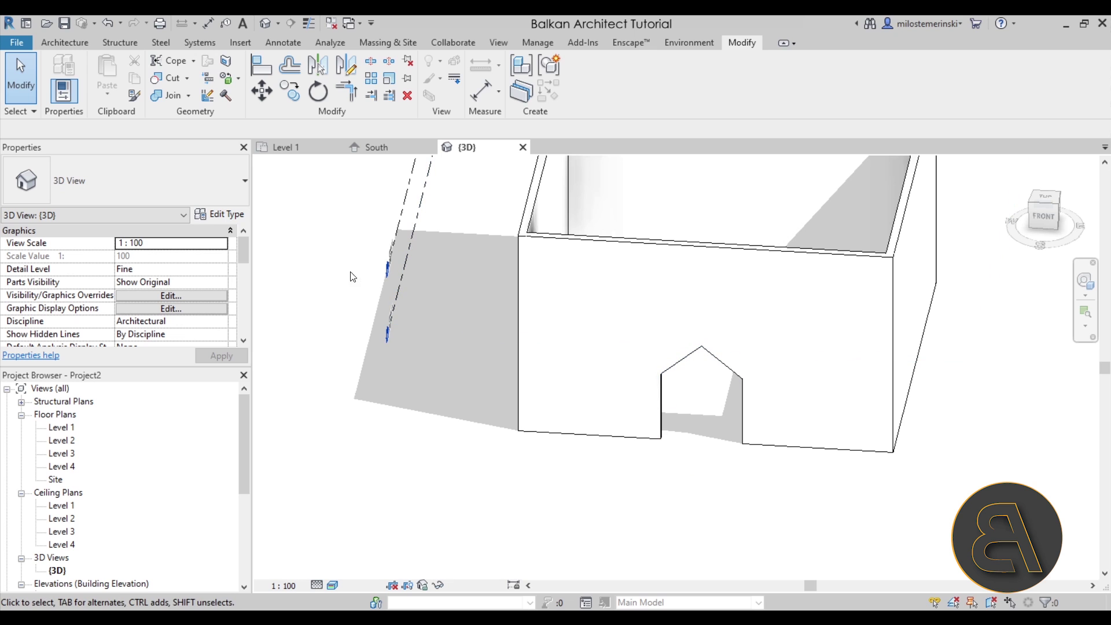
On Level 1, draw a Generic - 400mm wall about 1.5 m inward from the opening's west edge, with location line Finish Face: Exterior
click(73, 46)
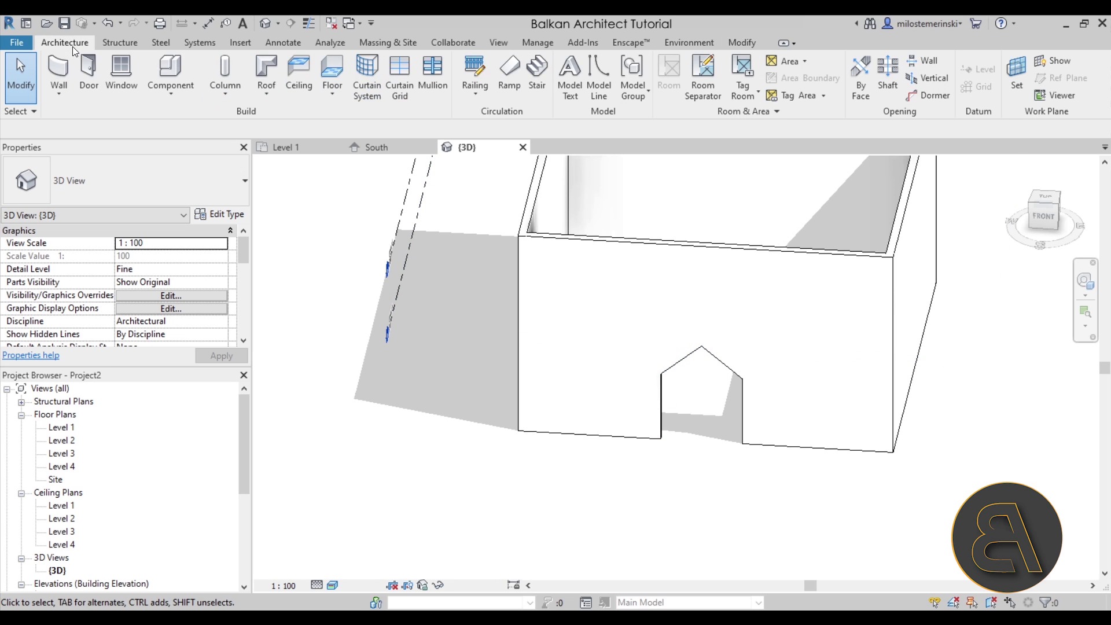
click(60, 74)
click(284, 148)
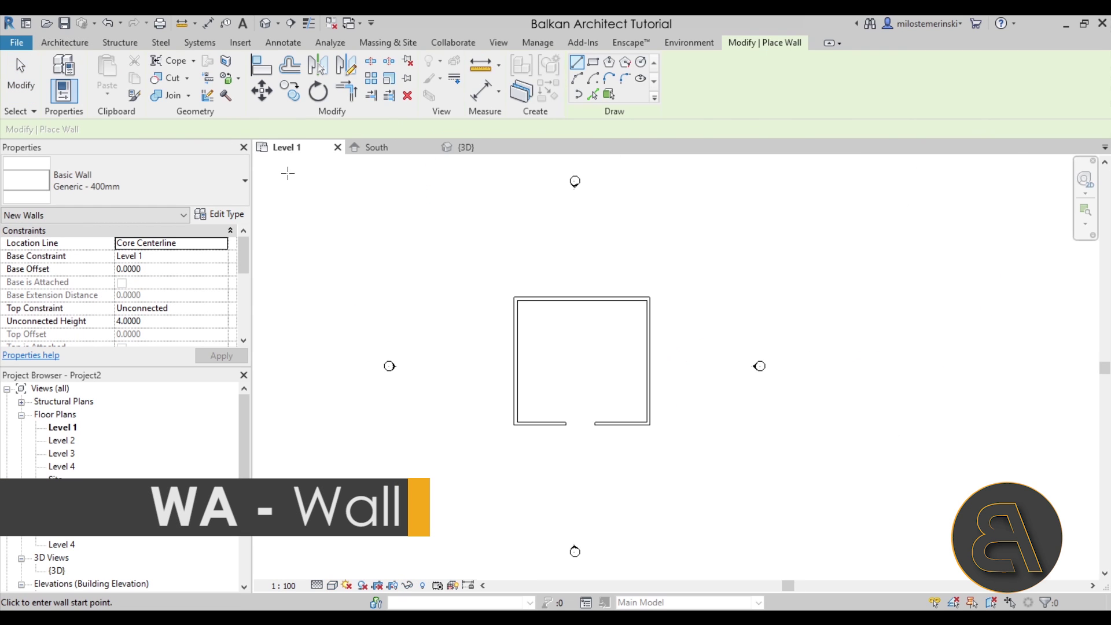
scroll(578, 431, up, 5)
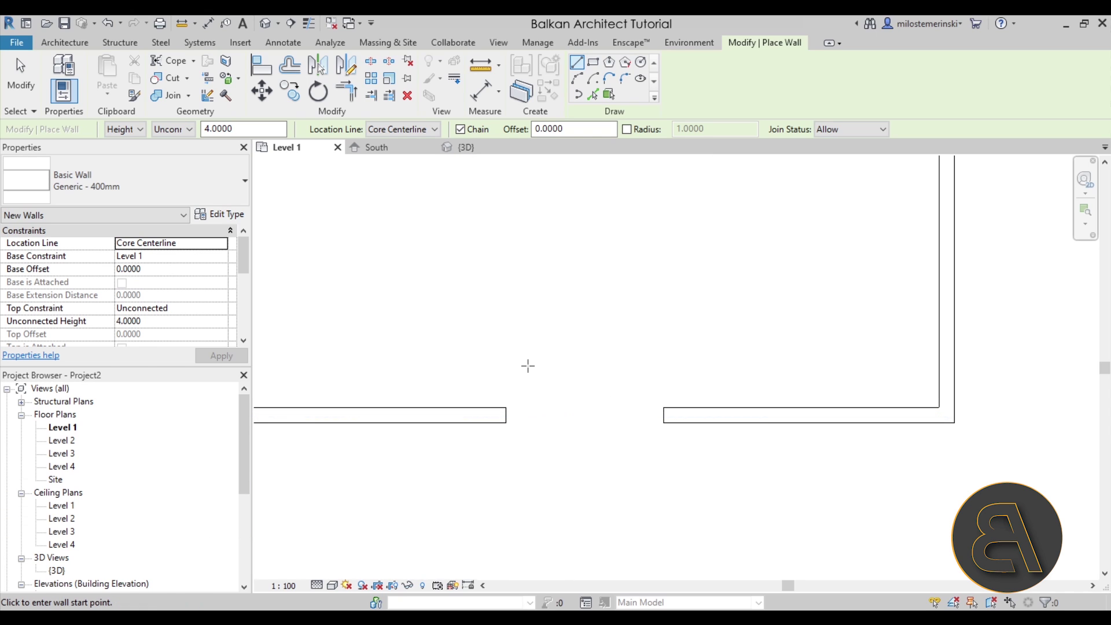
click(381, 133)
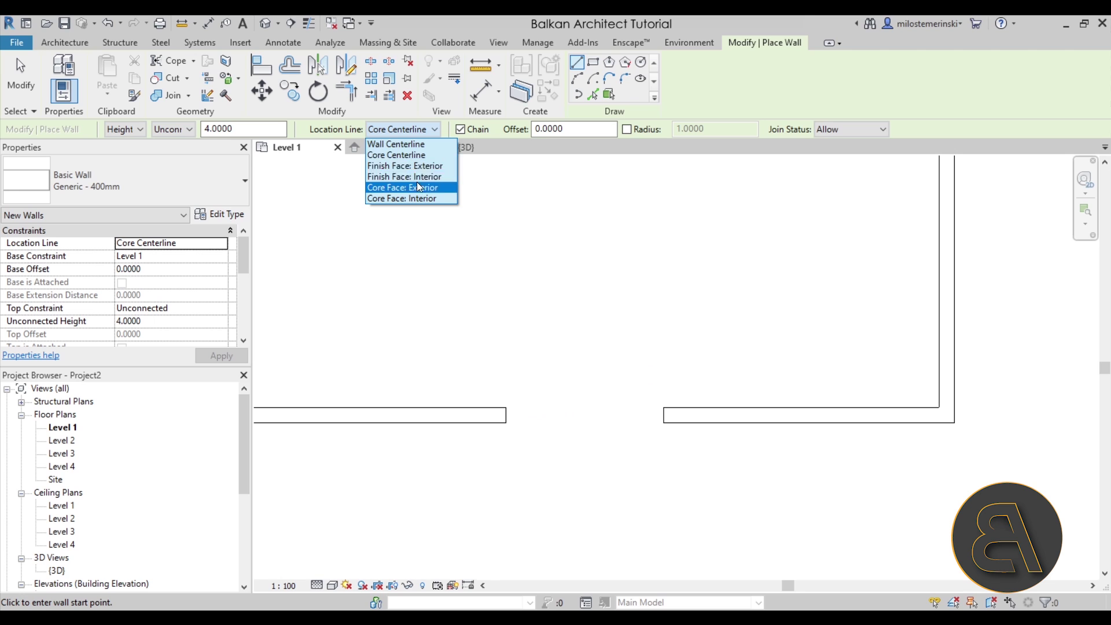
click(385, 167)
click(507, 407)
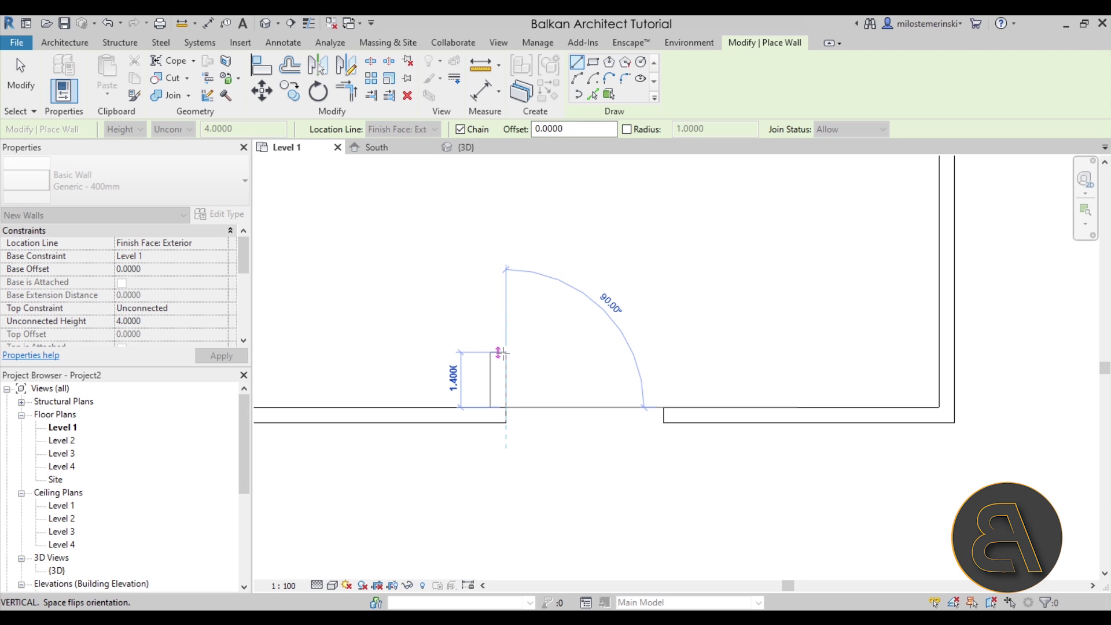
click(501, 348)
key(Escape)
Draw a matching wall inward from the opening's east edge and connect it to the west one with a back wall
click(664, 408)
click(664, 348)
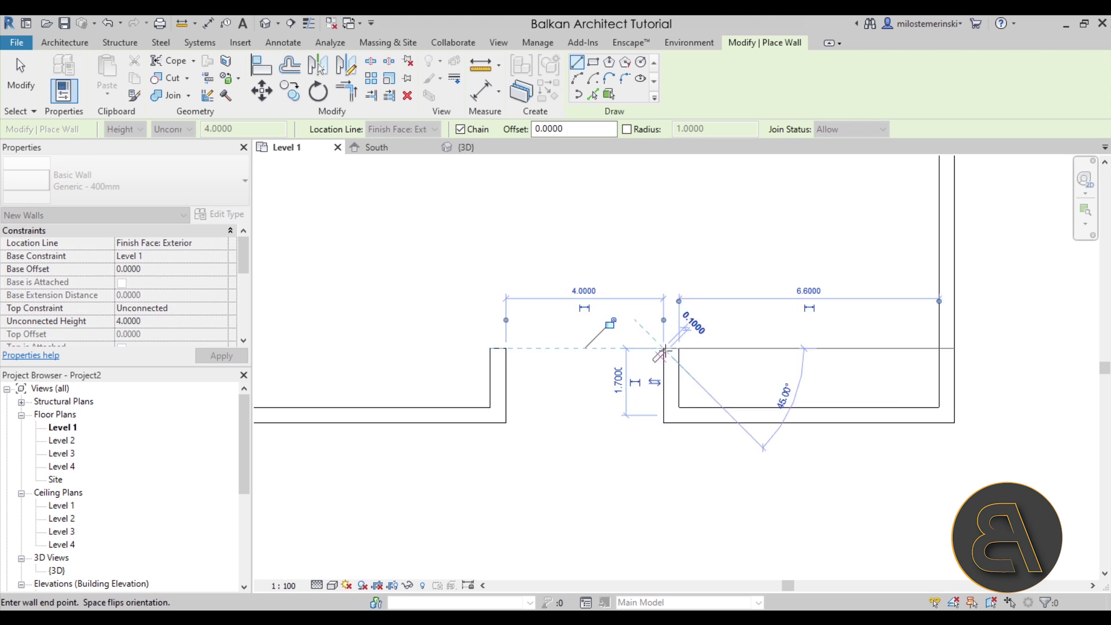
click(507, 348)
key(Escape)
key(Escape)
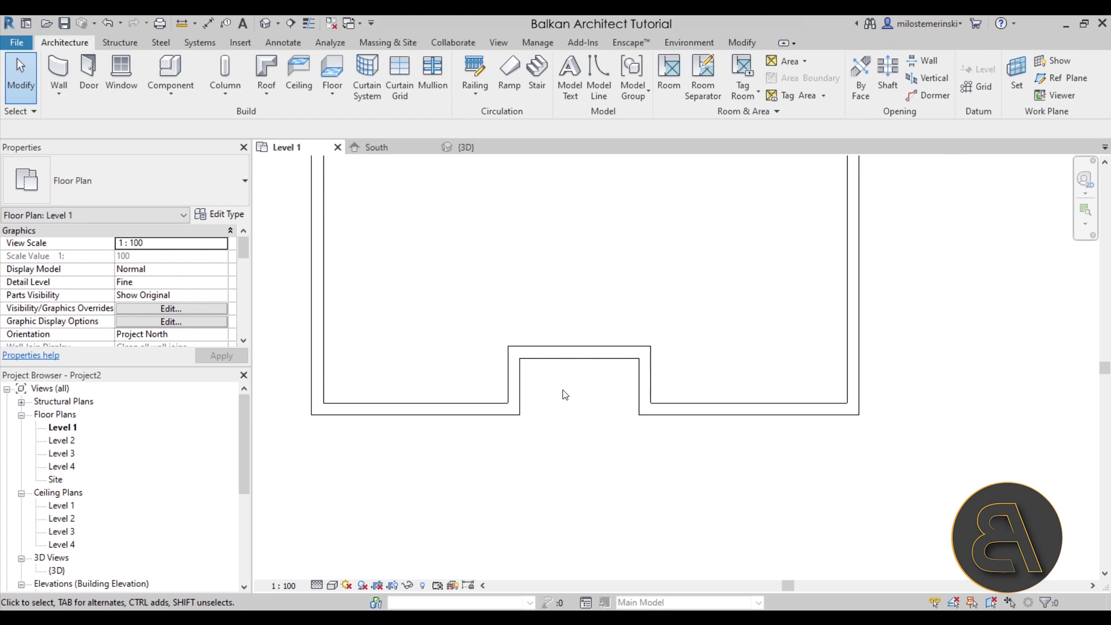
Examine the recessed entrance and the opening in the front wall from several angles in the 3D view
click(463, 147)
shift+middle_drag(489, 174, 690, 383)
scroll(690, 384, up, 3)
shift+middle_drag(765, 426, 828, 445)
shift+middle_drag(804, 403, 752, 473)
mouse_move(753, 460)
shift+middle_down()
mouse_move(784, 484)
mouse_move(719, 516)
mouse_move(804, 539)
shift+middle_up()
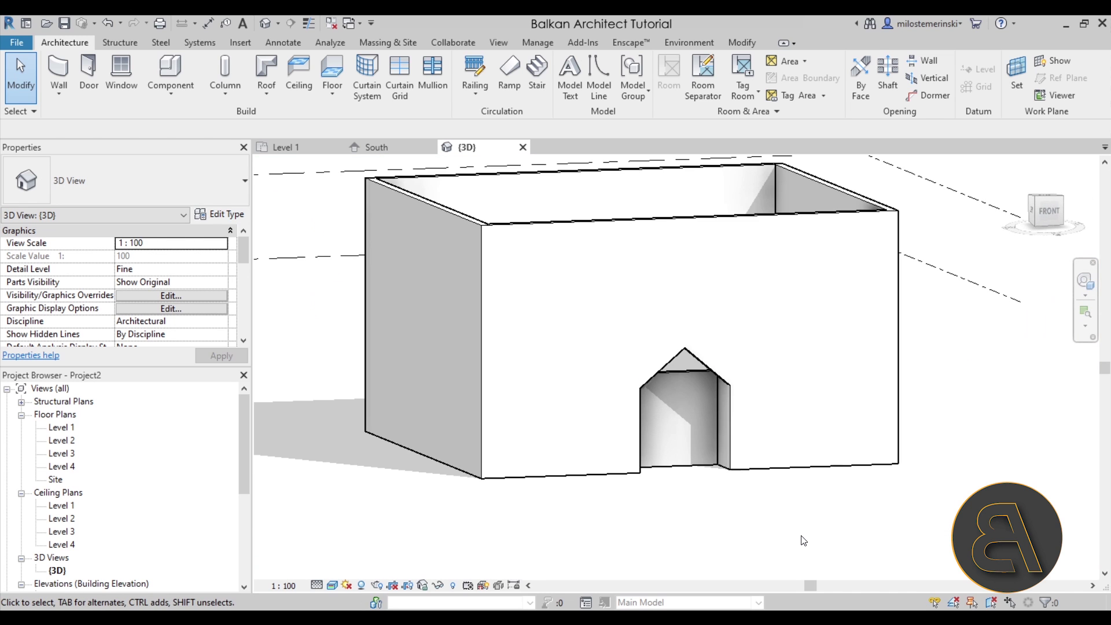
shift+middle_drag(691, 485, 698, 471)
click(721, 472)
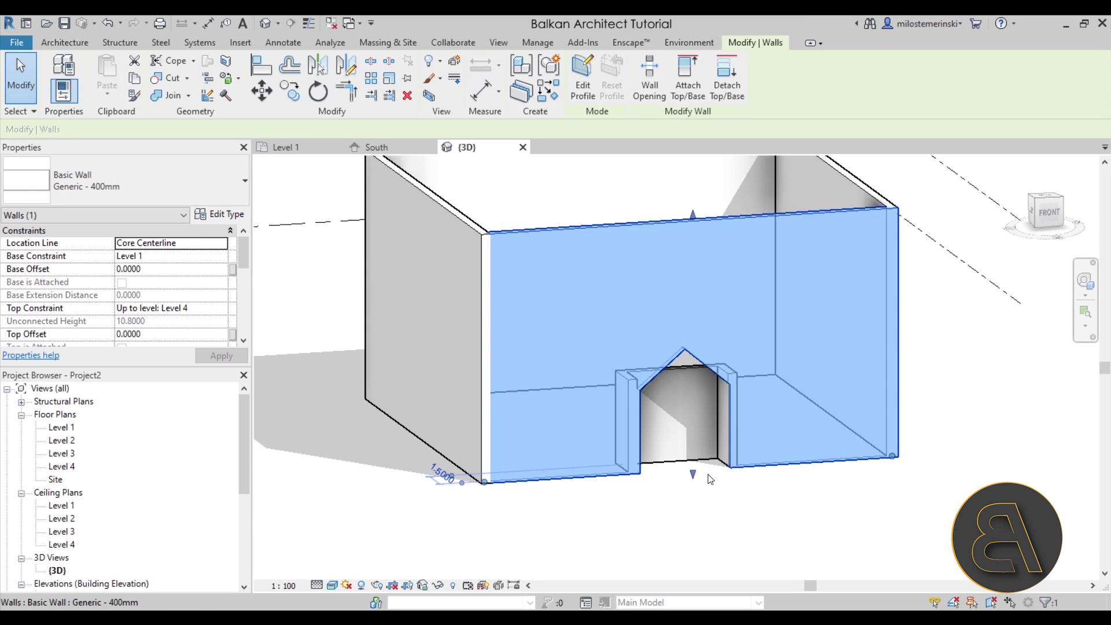
click(722, 499)
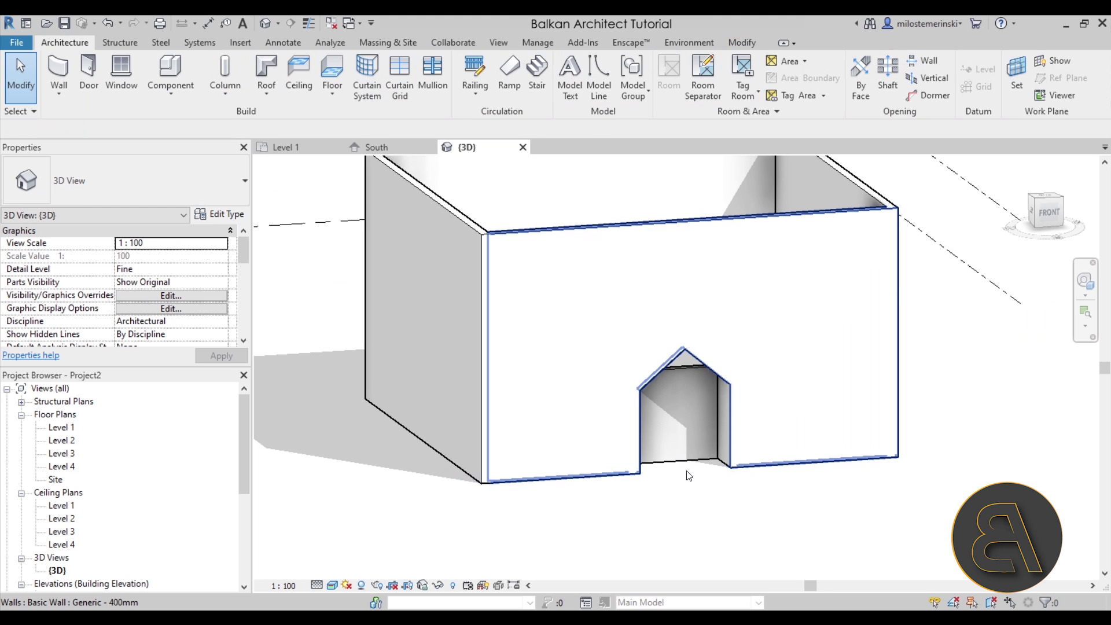
click(688, 477)
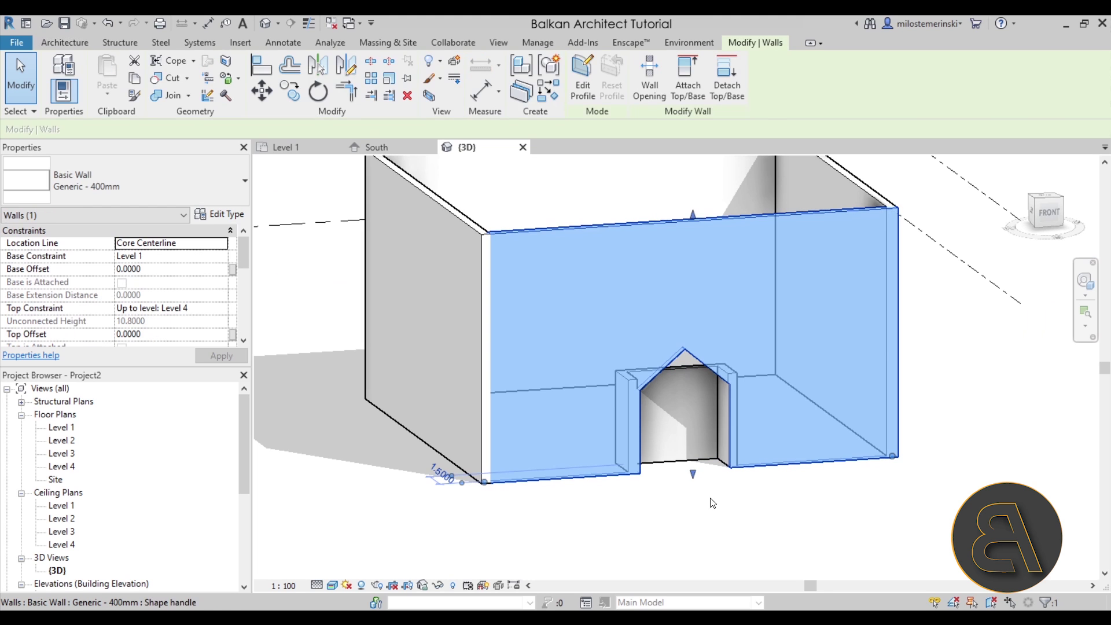
click(748, 528)
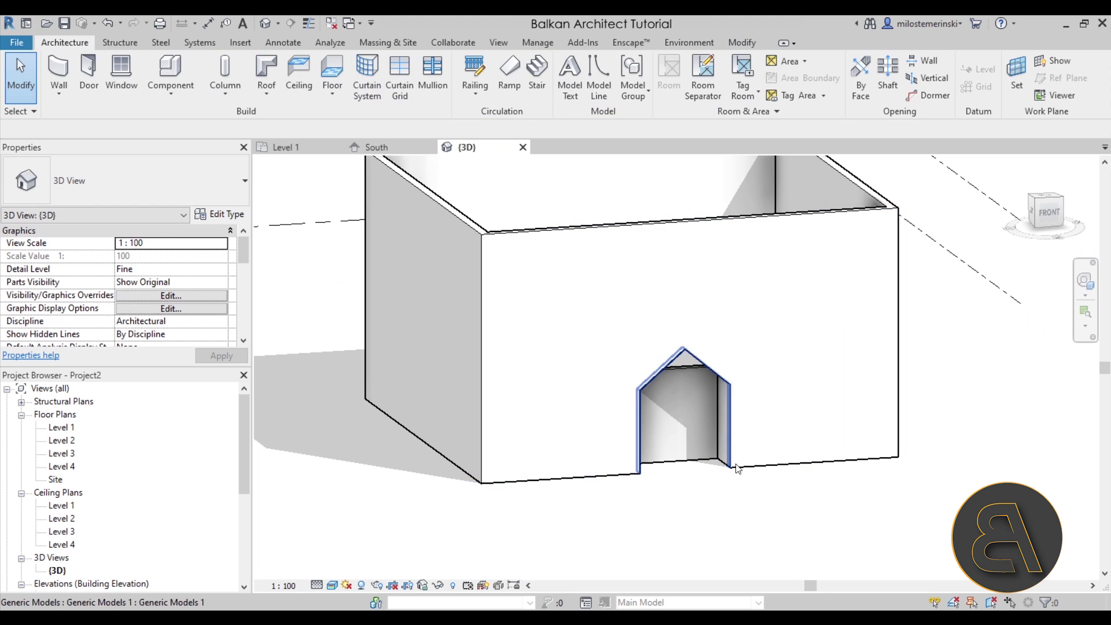
Open the profile of the building's west wall for editing
click(450, 218)
shift+middle_drag(636, 325, 601, 357)
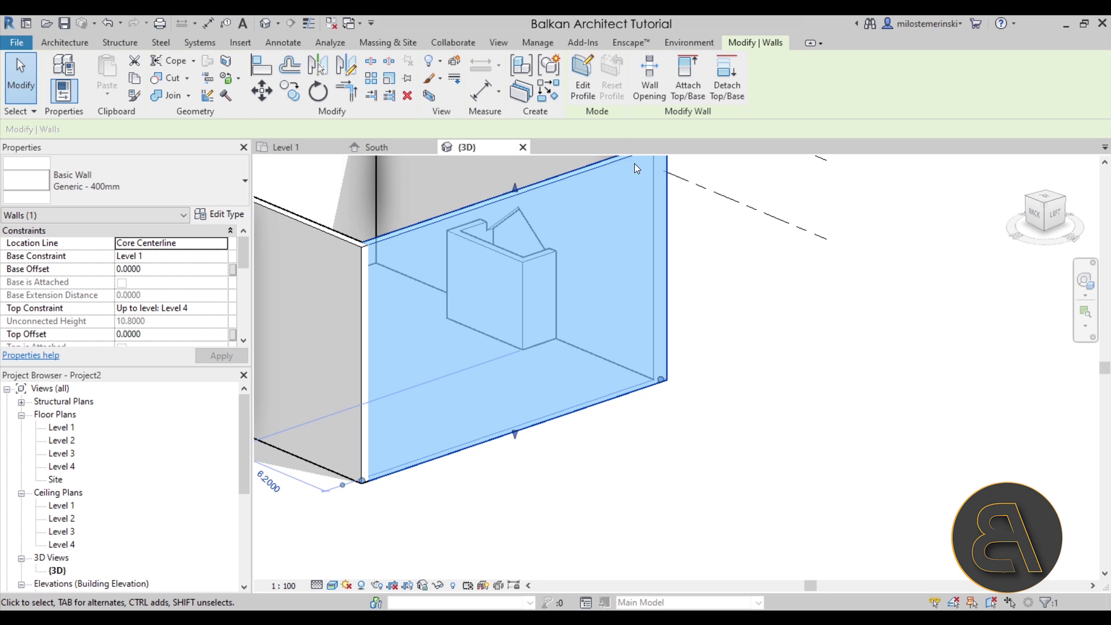
click(581, 81)
click(608, 62)
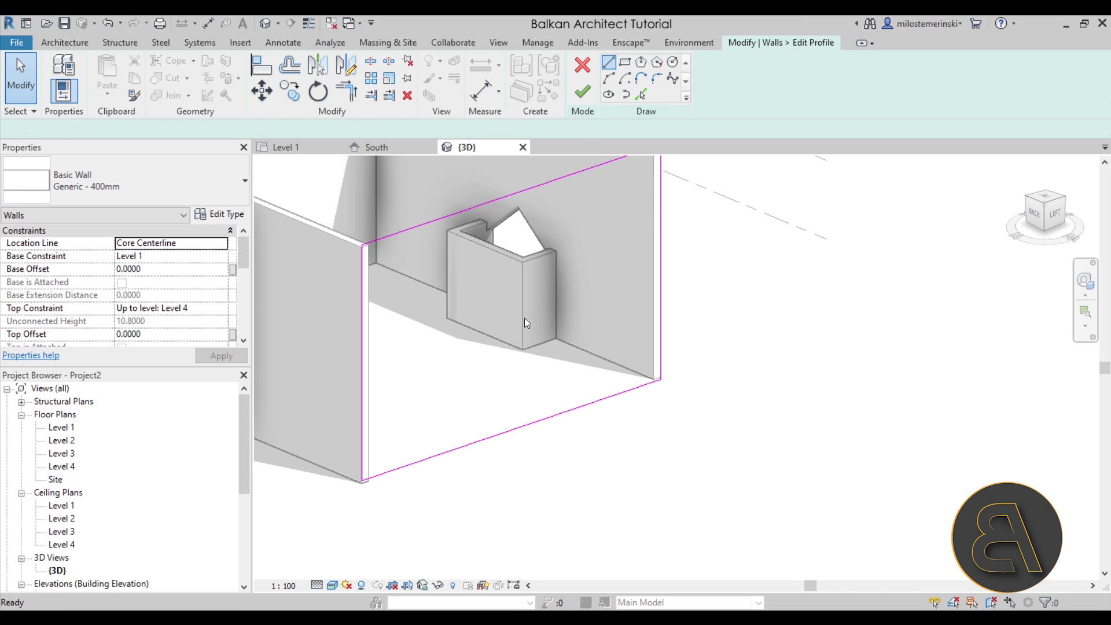
click(493, 444)
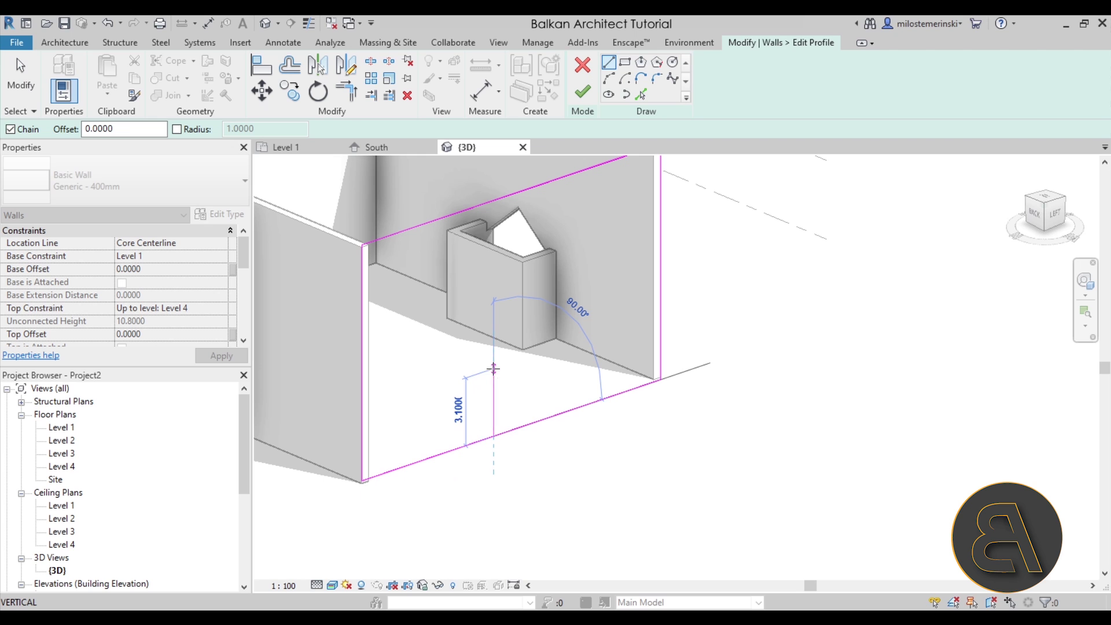
mouse_move(492, 380)
shift+middle_down()
mouse_move(519, 352)
mouse_move(526, 405)
mouse_move(370, 412)
mouse_move(587, 436)
shift+middle_up()
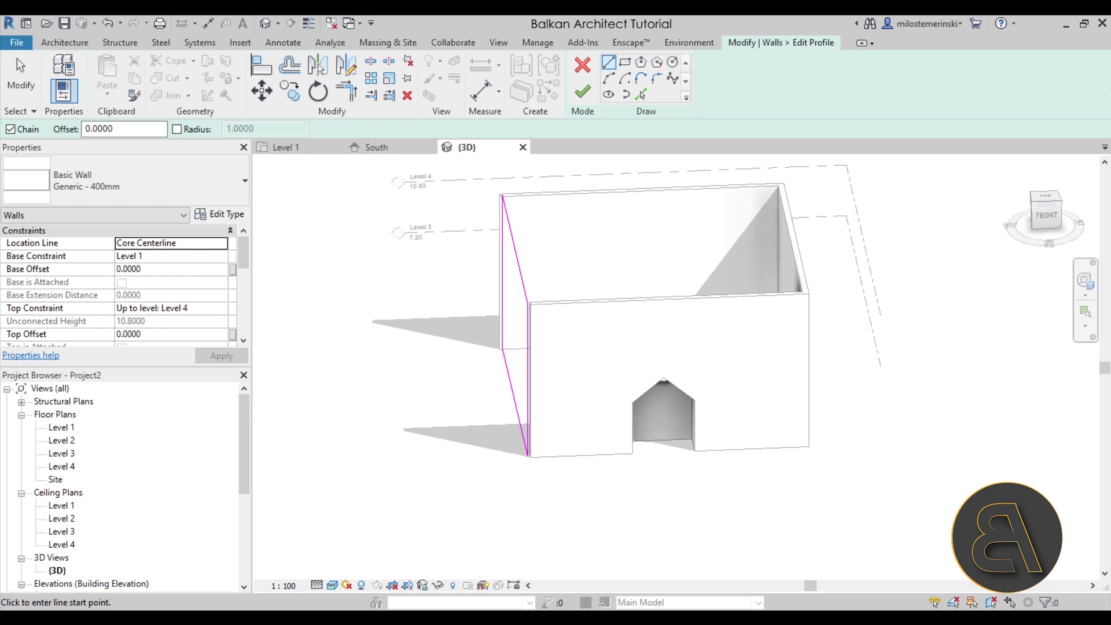
In the West elevation, sketch a vertical centre line from the midpoint of the wall's base to a point just below Level 3
scroll(161, 499, down, 3)
double_click(58, 545)
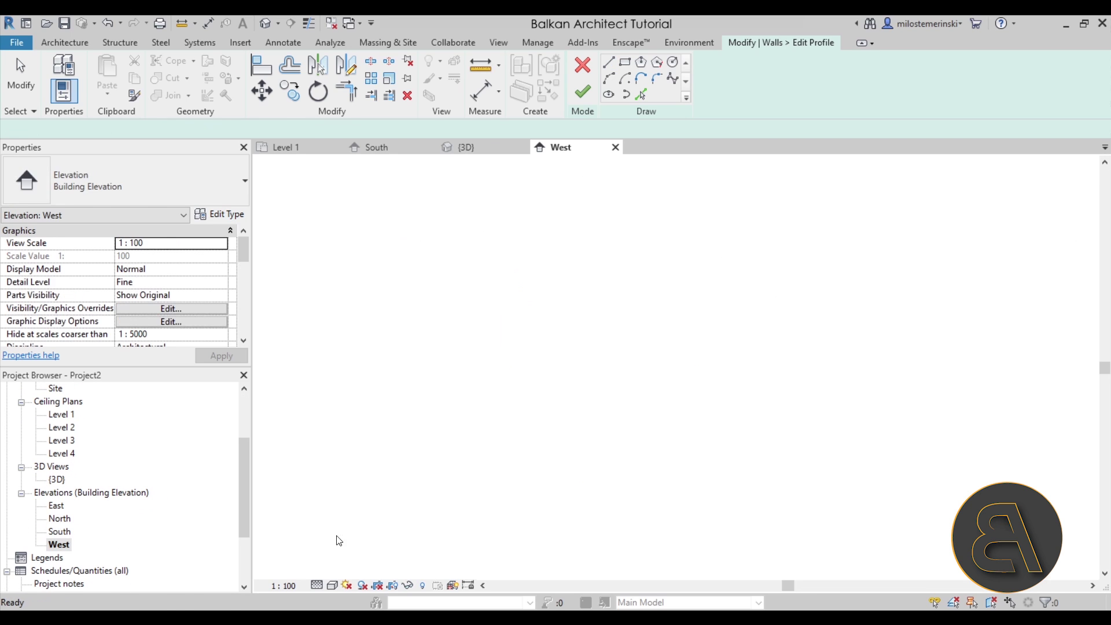
key(Escape)
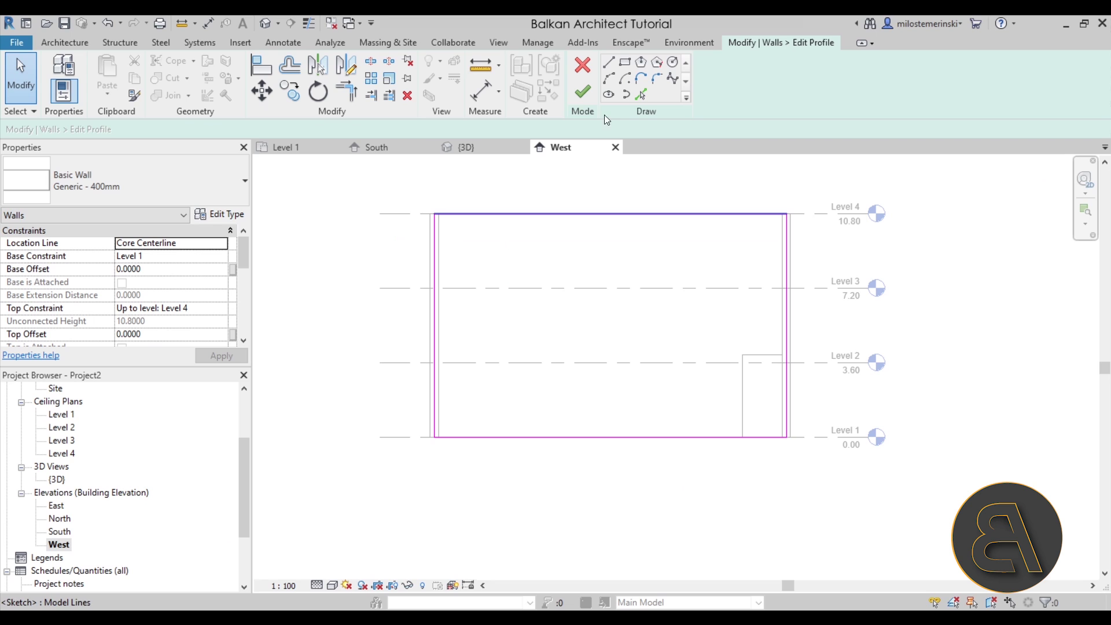
click(608, 62)
click(610, 437)
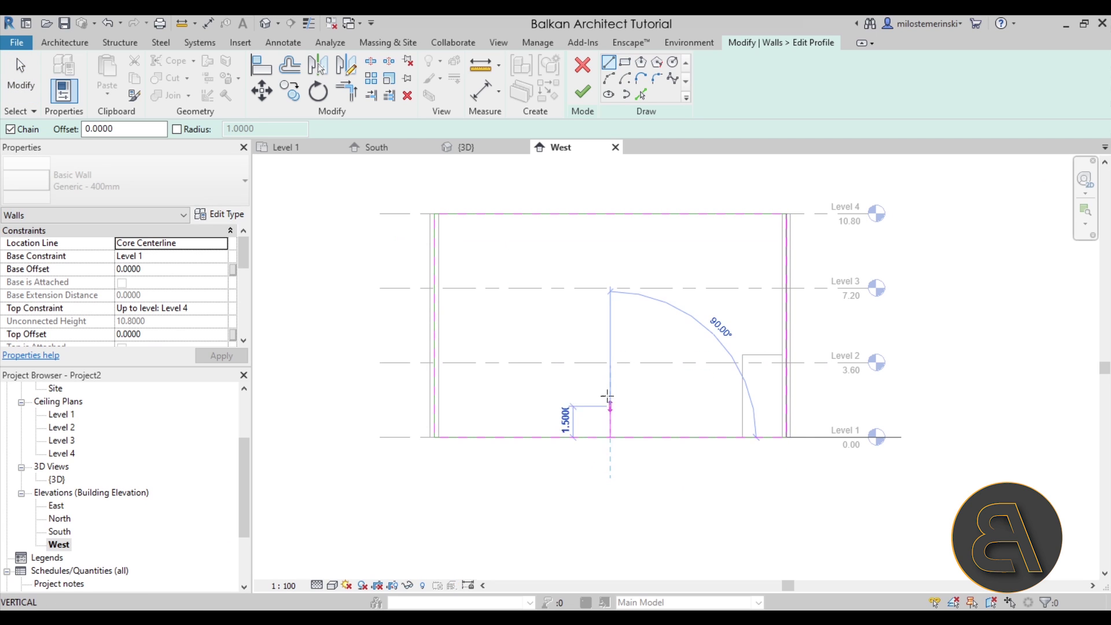
click(610, 311)
key(Escape)
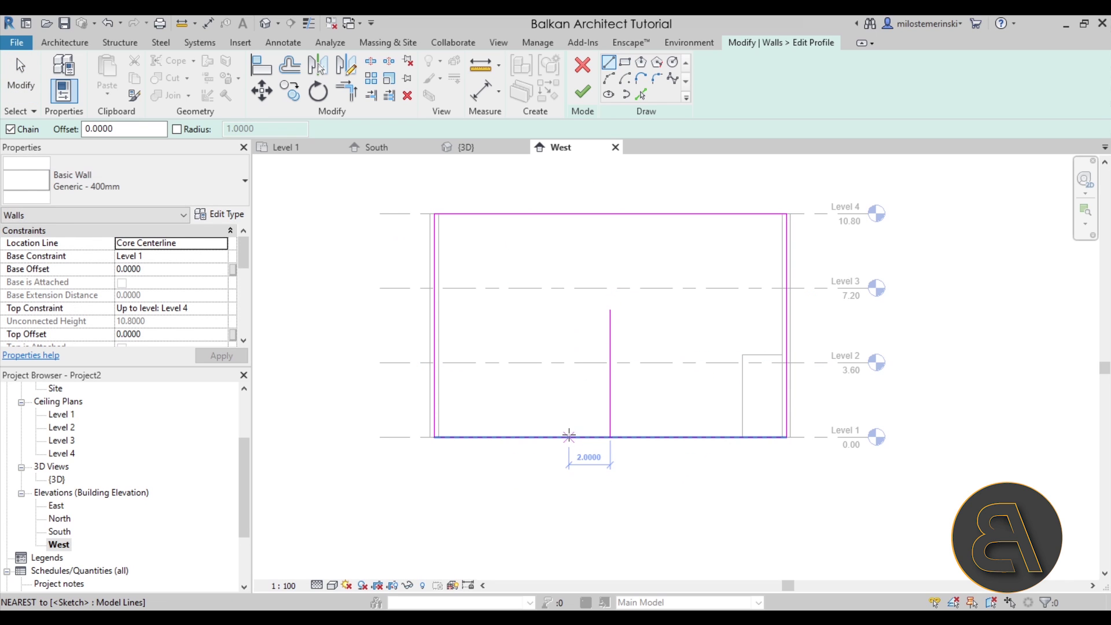
Sketch a vertical line from Level 1 to Level 2, 2 m left of the centre line, and a 1.9 m line sloping inward at 40°
click(569, 437)
click(569, 363)
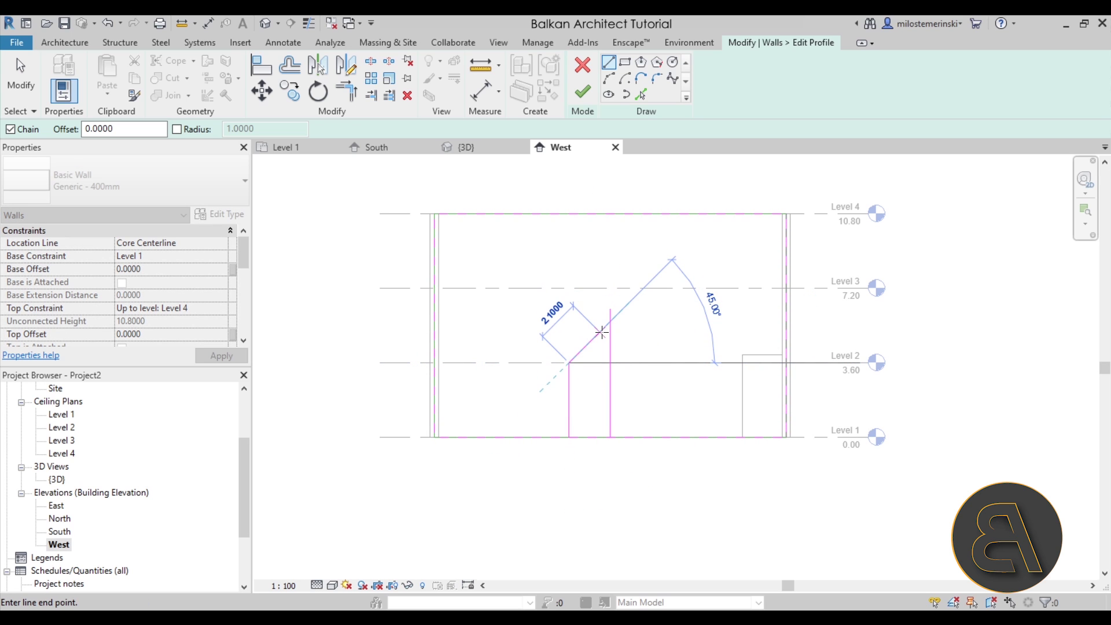
scroll(600, 338, up, 2)
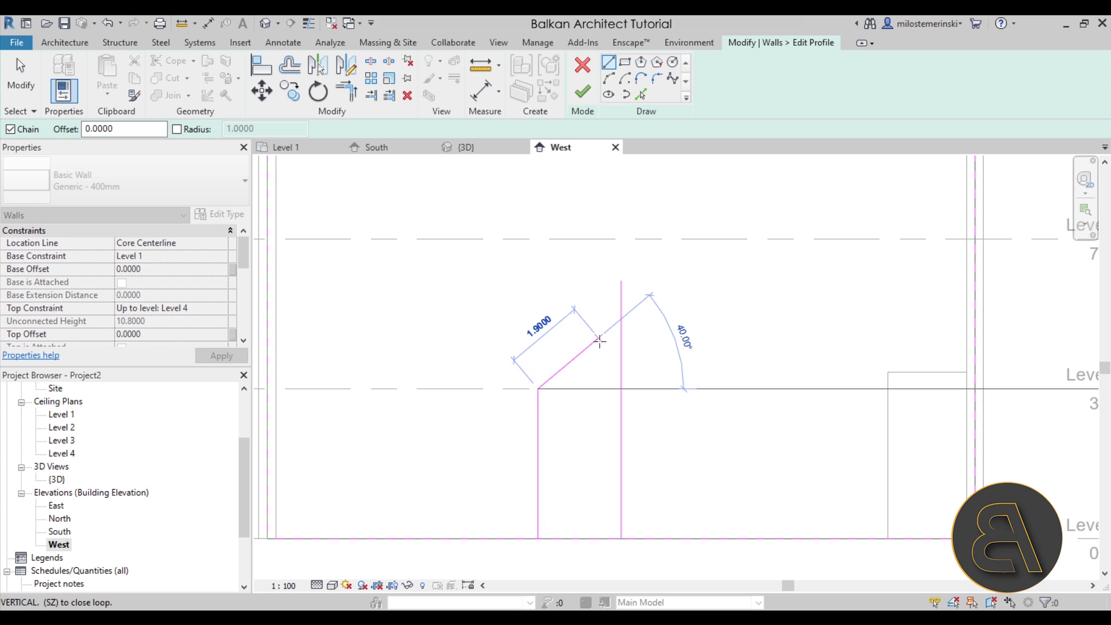
click(599, 339)
key(Escape)
key(Escape)
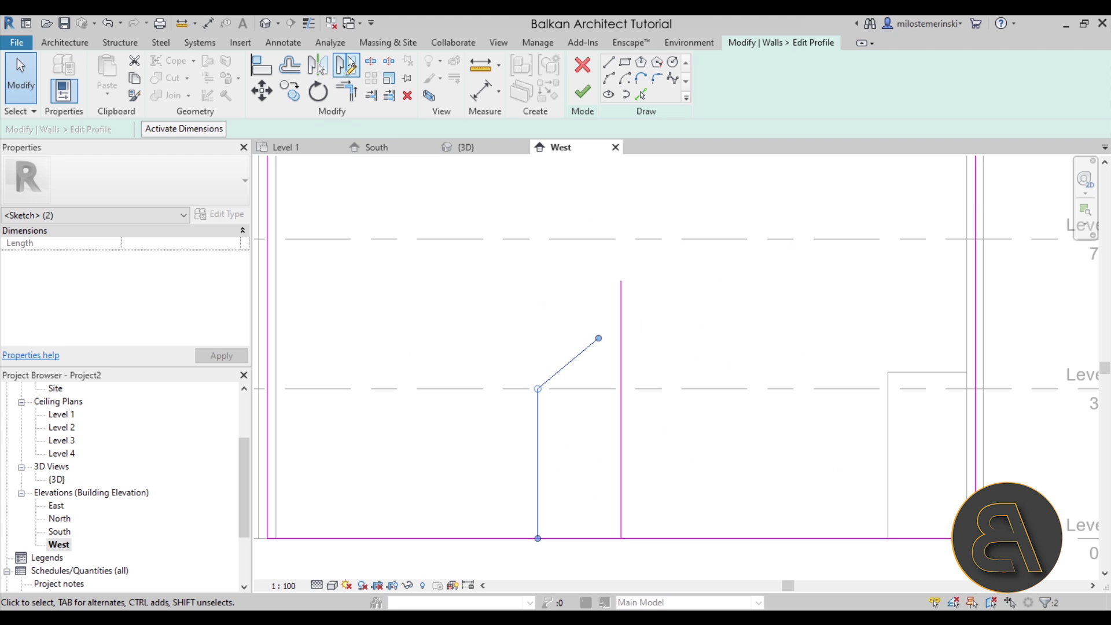
Mirror the vertical and sloped profile lines about the centre line and delete the centre line
click(314, 70)
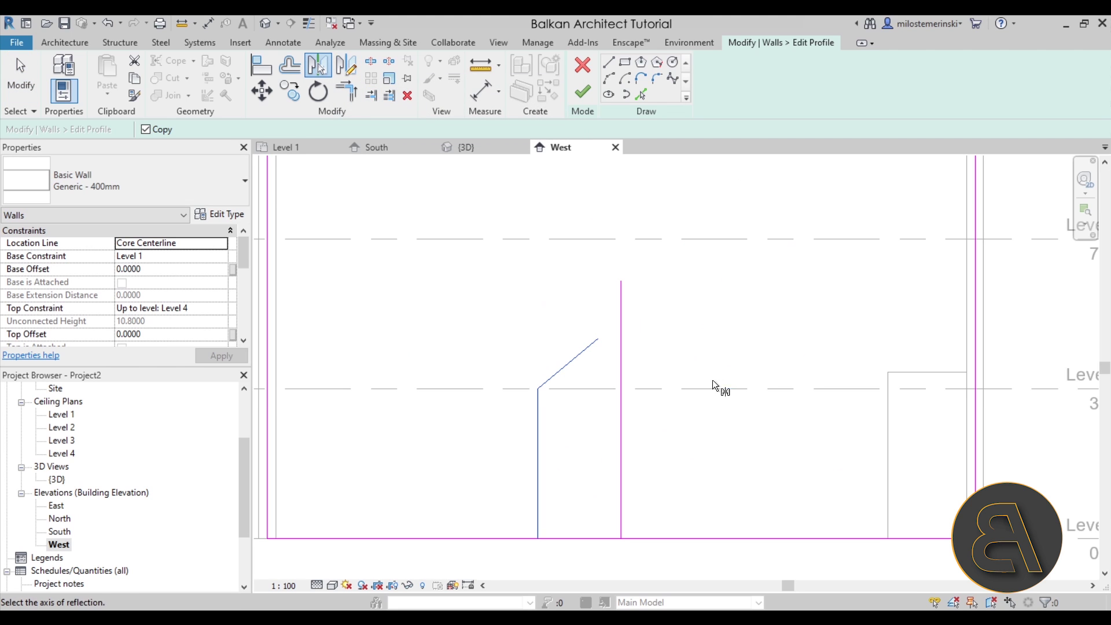
click(622, 385)
click(621, 418)
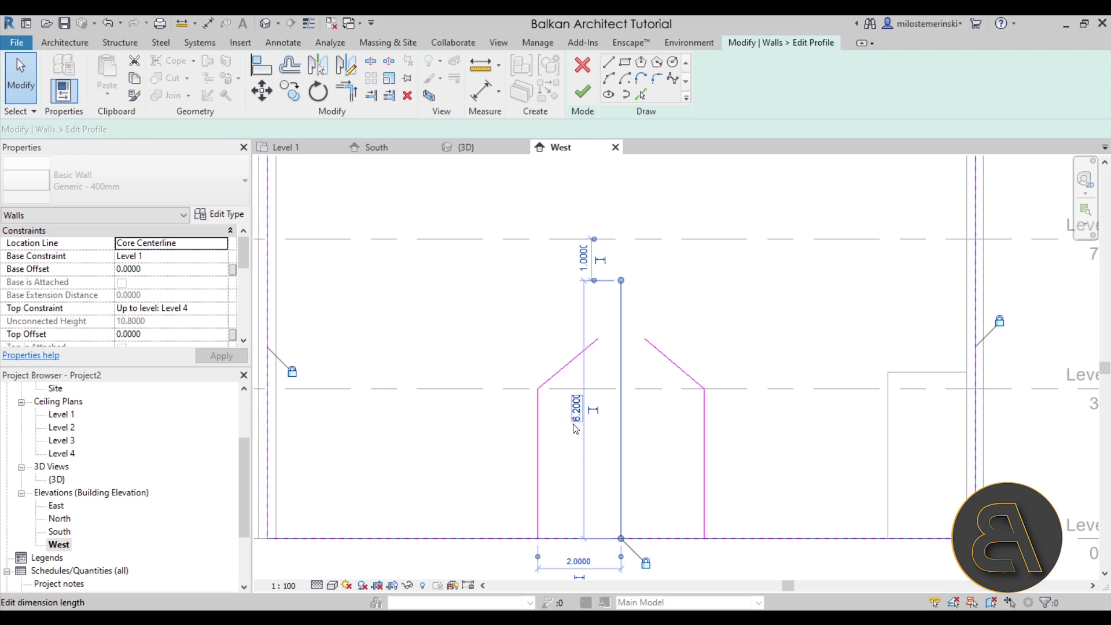
key(Delete)
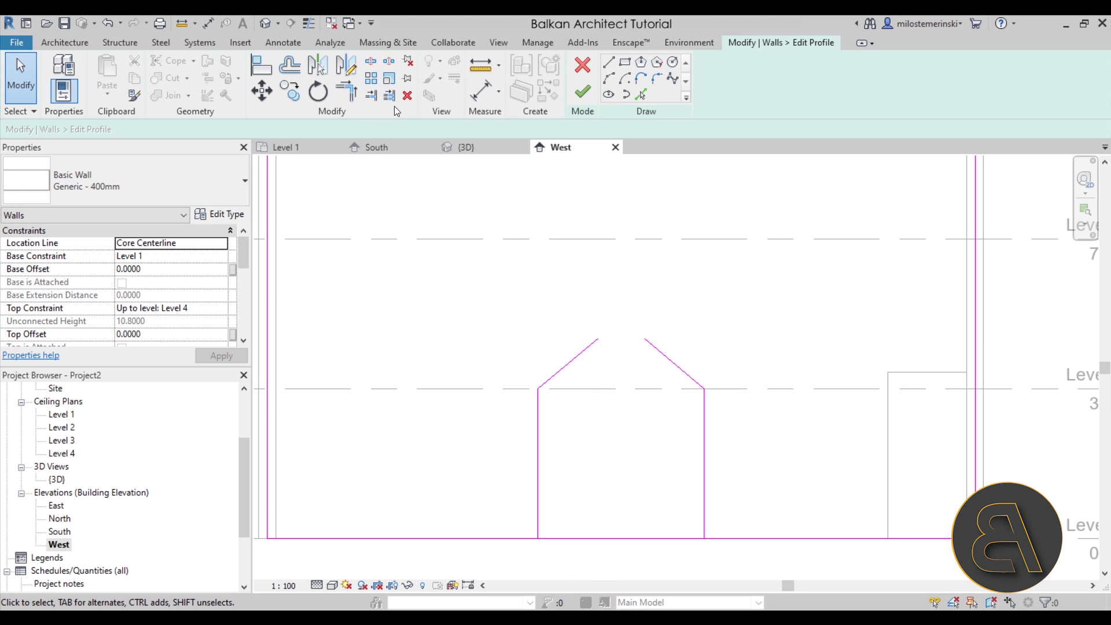
Split the wall profile's base line at a point between the two vertical sketch lines
click(374, 66)
click(635, 538)
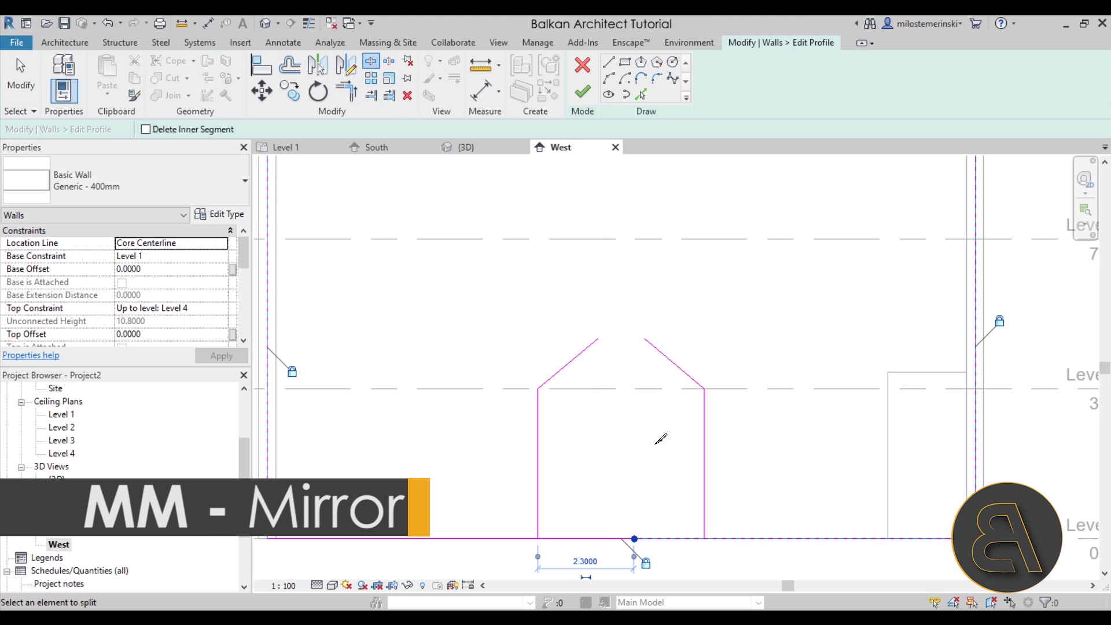
key(Escape)
Trim the sloped lines into a peak and the verticals to the outer base segments, and finish the west wall's profile
click(349, 92)
click(591, 346)
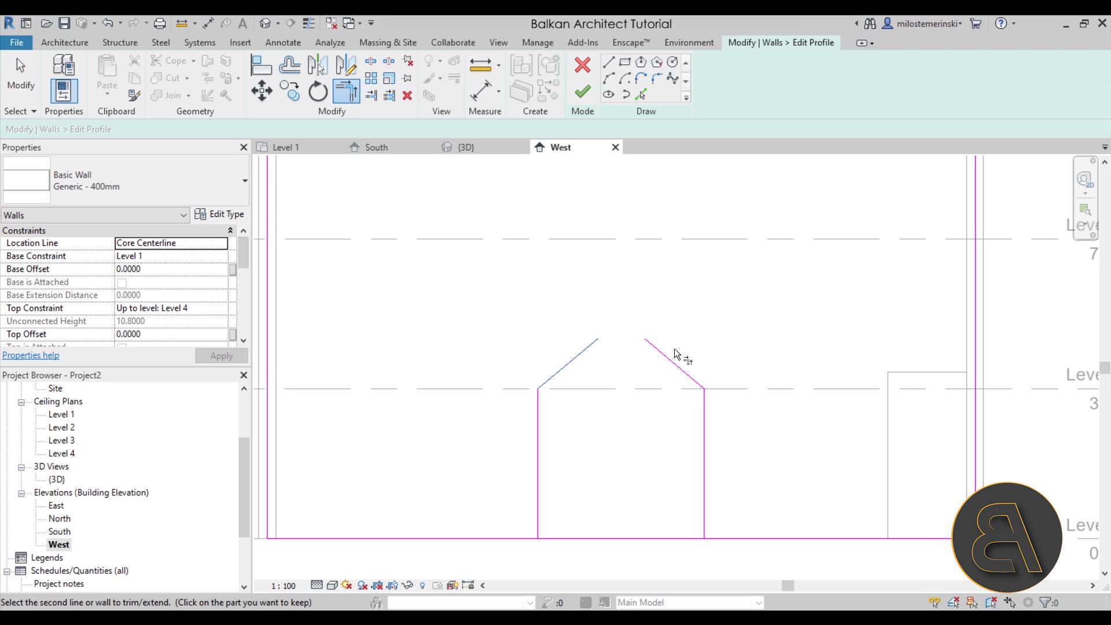
click(709, 514)
click(732, 541)
click(538, 523)
click(519, 539)
key(Escape)
click(583, 92)
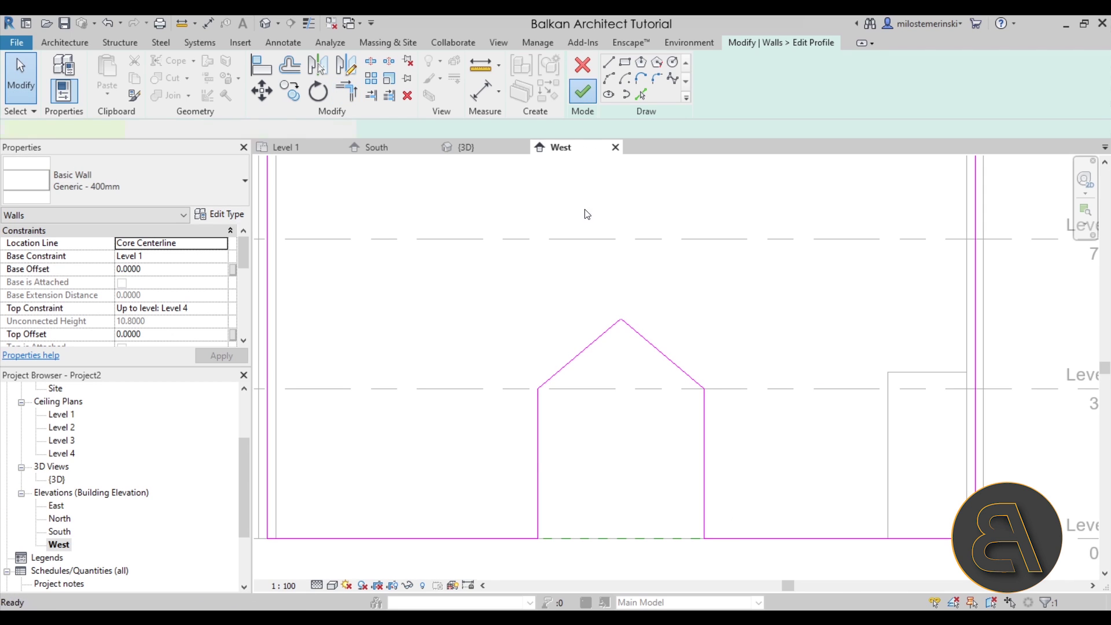
click(622, 449)
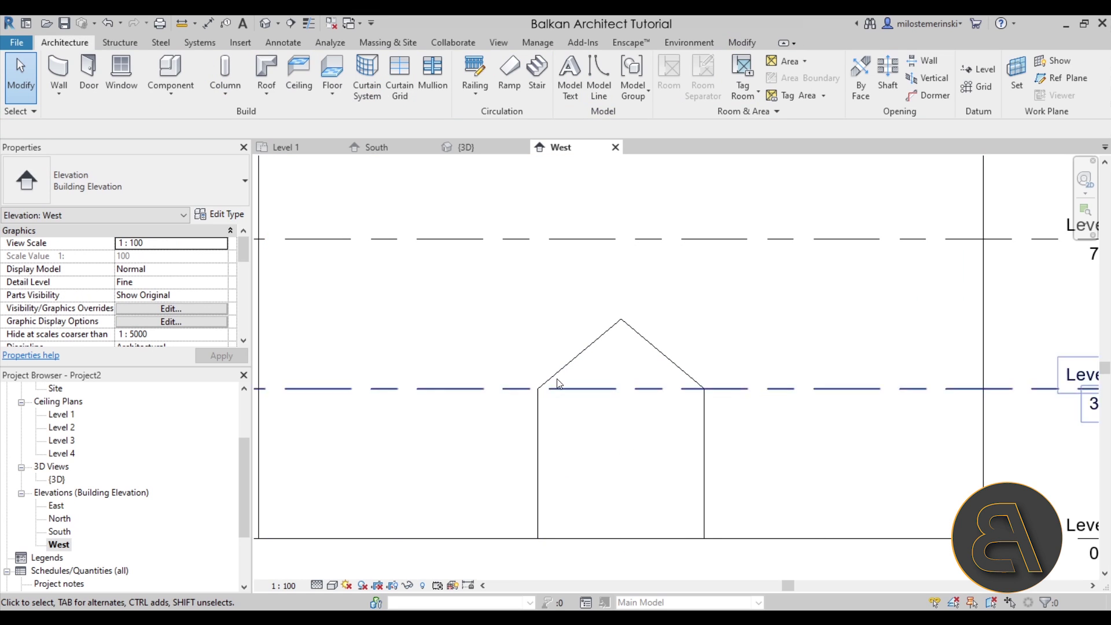
On Level 1, draw a 4 m high Generic - 400mm wall 1.8 m inward from the north edge of the west opening
click(300, 149)
scroll(524, 382, up, 3)
scroll(526, 377, down, 4)
scroll(390, 369, up, 4)
scroll(372, 348, up, 1)
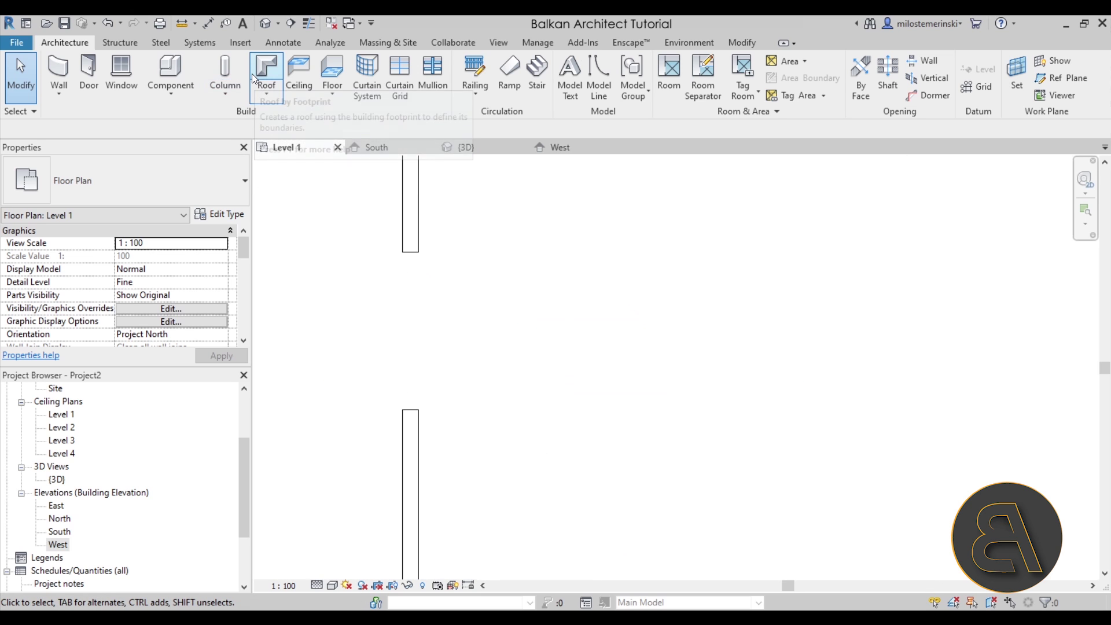
click(59, 74)
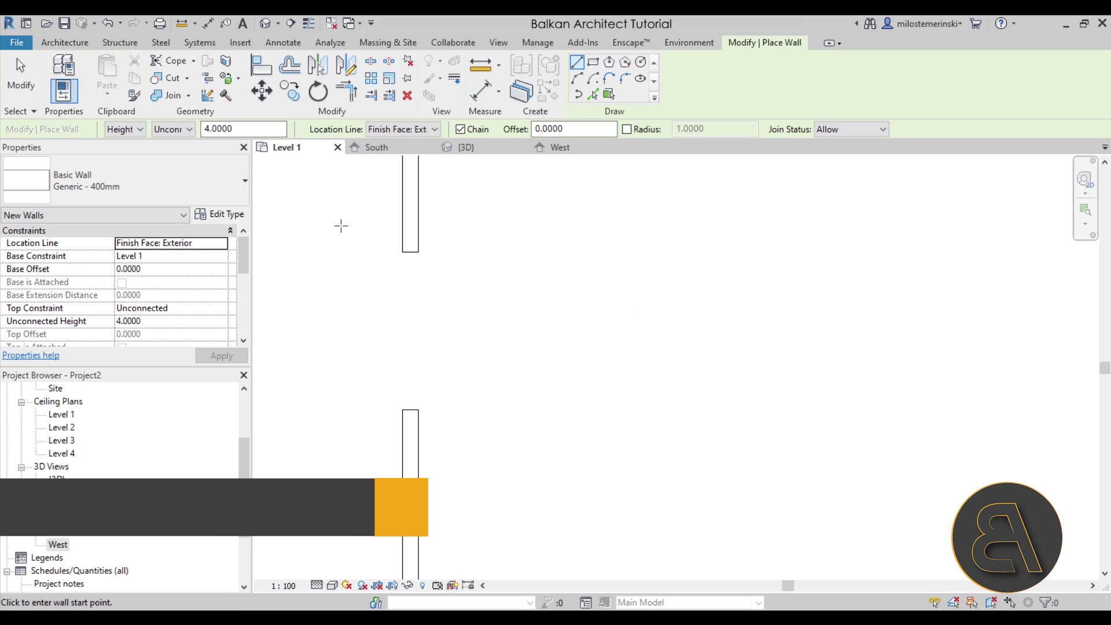
click(419, 252)
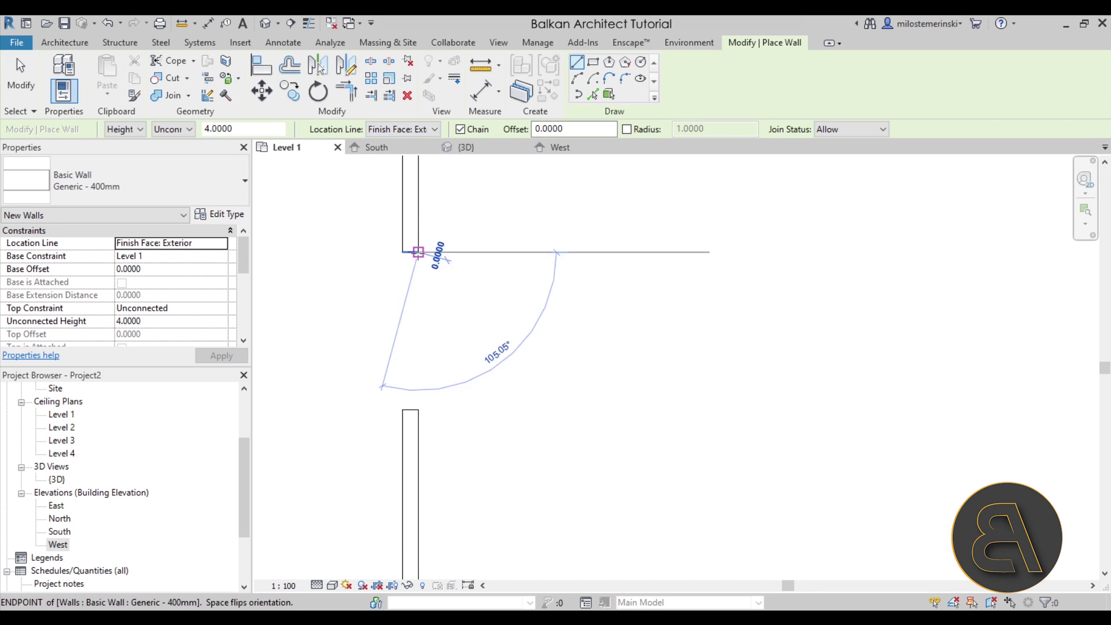
click(489, 248)
key(Escape)
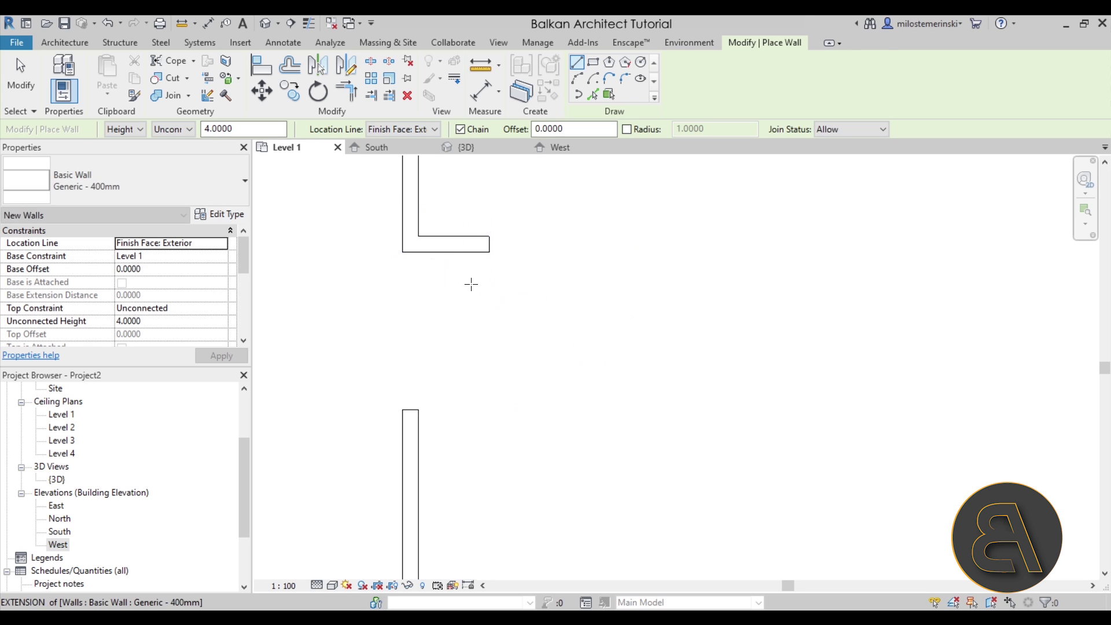
Draw a matching side wall from the opening's south edge and a back wall joining both side walls to close the recess
click(421, 410)
click(489, 410)
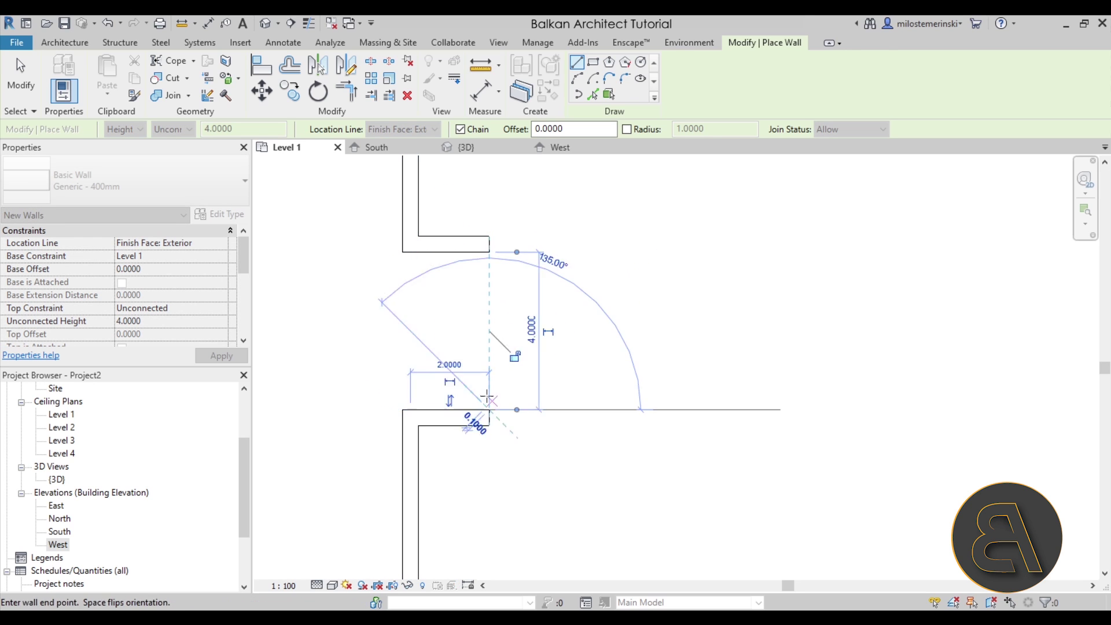
click(489, 251)
key(Escape)
key(Escape)
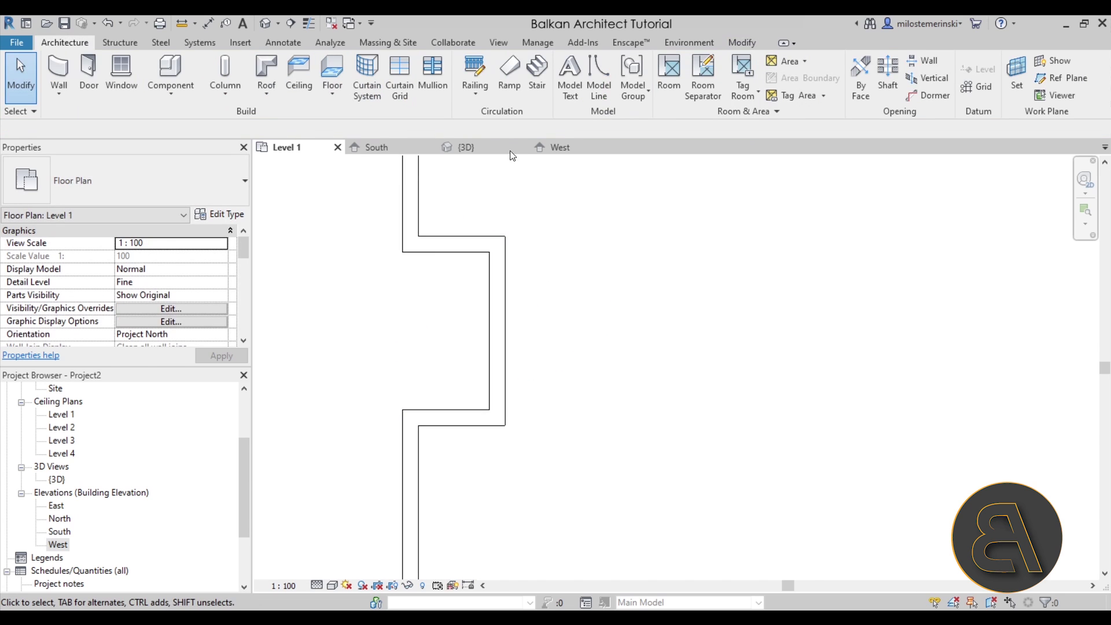
In the West elevation, add angular dimensions between Level 2 and each of the two gable slopes
click(463, 147)
shift+middle_drag(660, 366, 580, 360)
scroll(519, 325, up, 3)
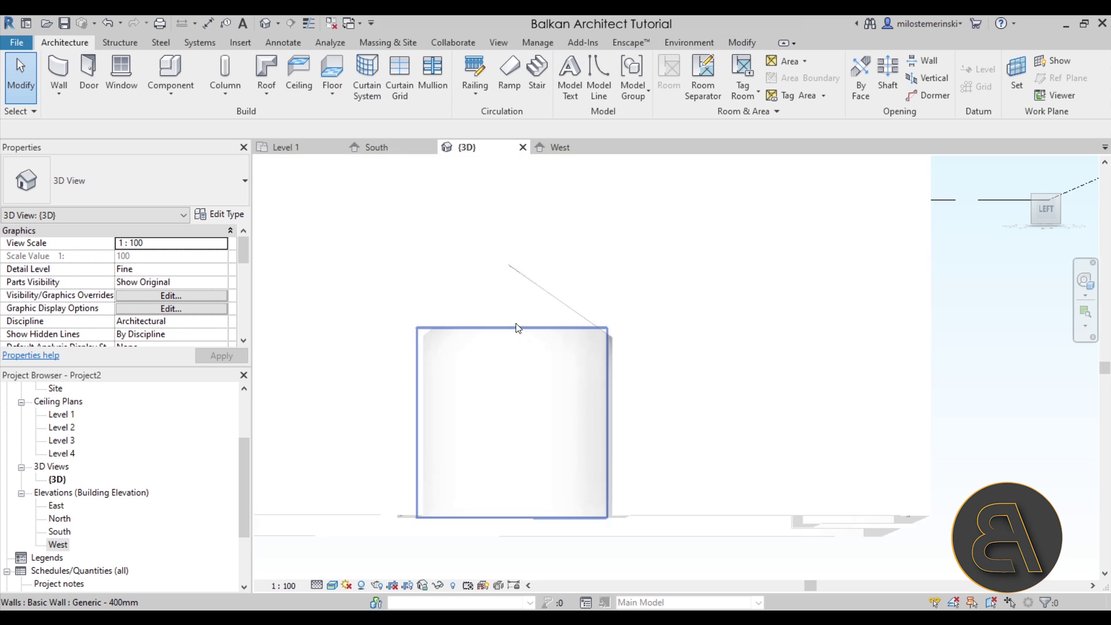
shift+middle_drag(517, 327, 506, 332)
click(560, 147)
scroll(658, 330, up, 4)
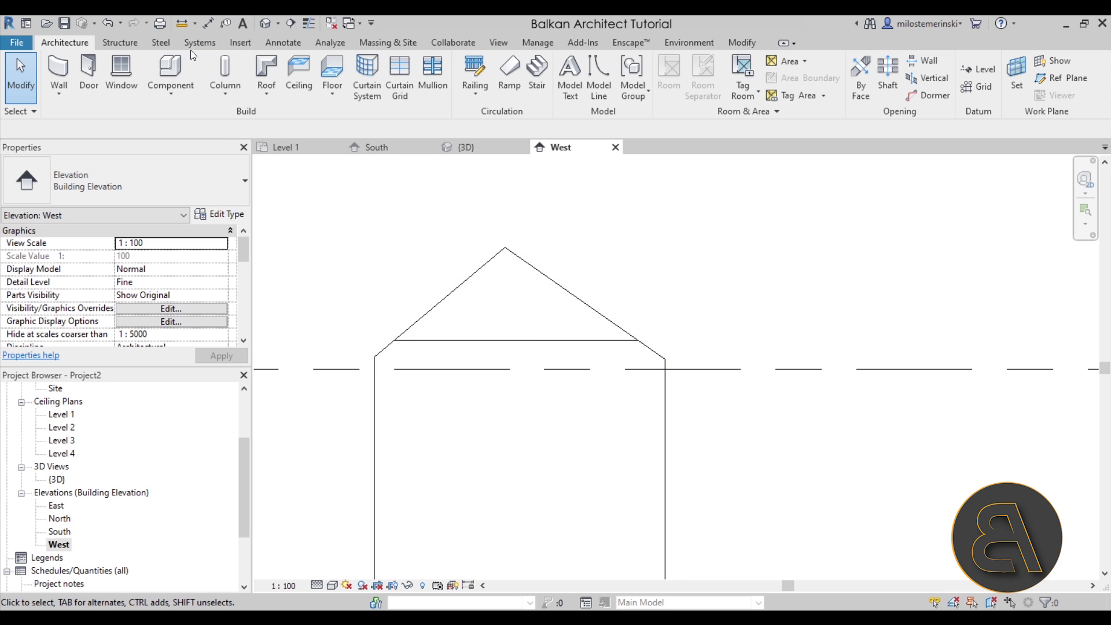
click(283, 42)
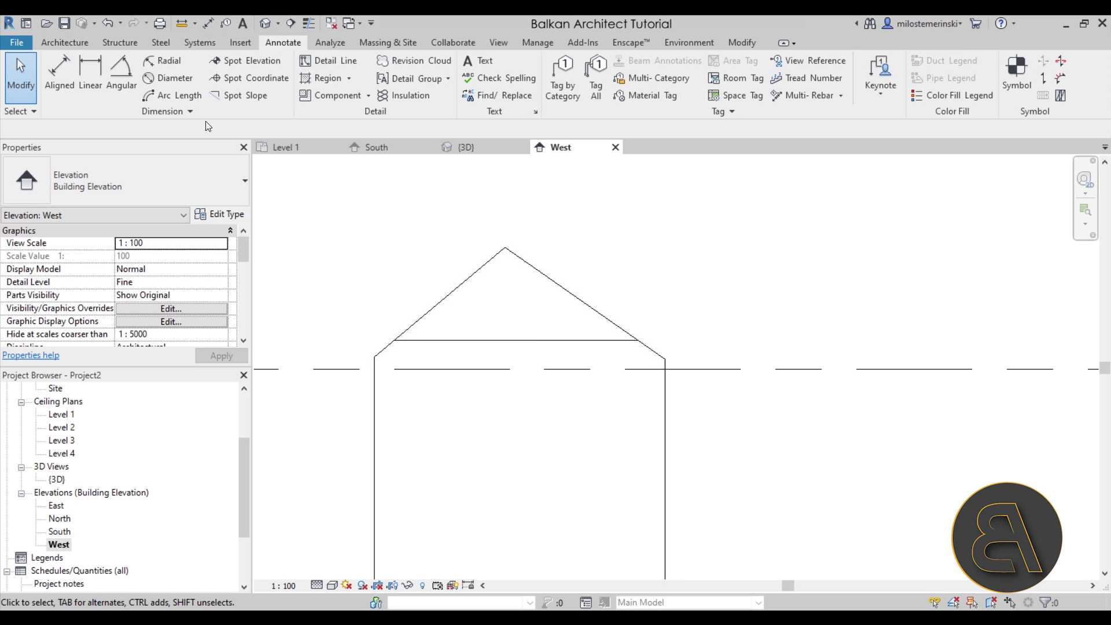
click(120, 88)
click(428, 309)
click(439, 369)
click(461, 335)
click(635, 338)
click(602, 369)
click(575, 334)
key(Escape)
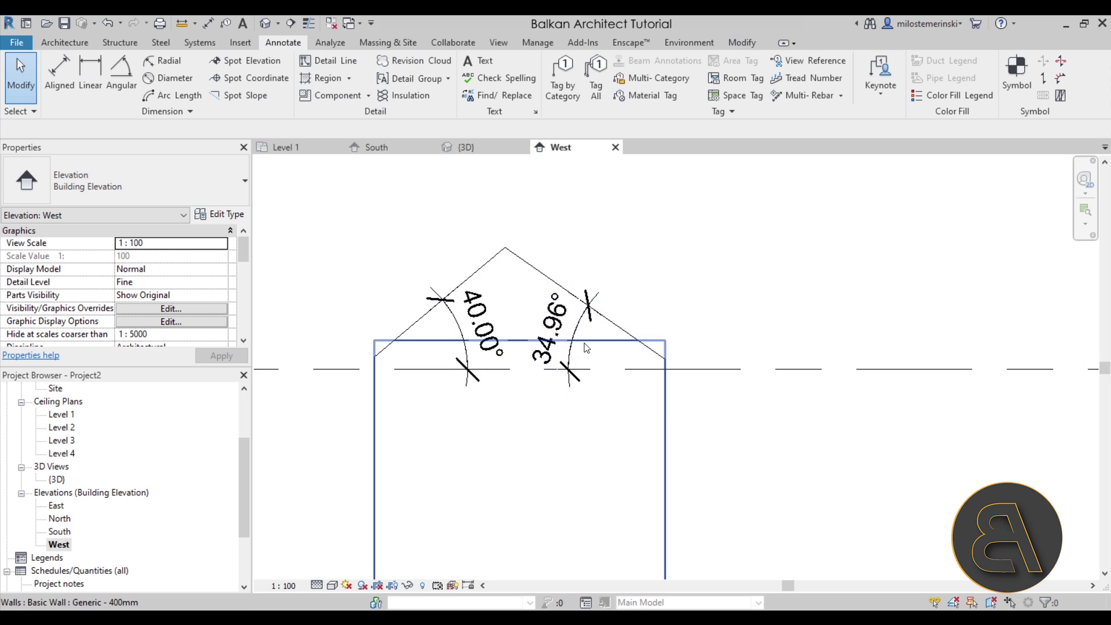
Delete both angular dimensions from the gable slopes in the West elevation
scroll(556, 409, down, 1)
middle_drag(556, 408, 522, 369)
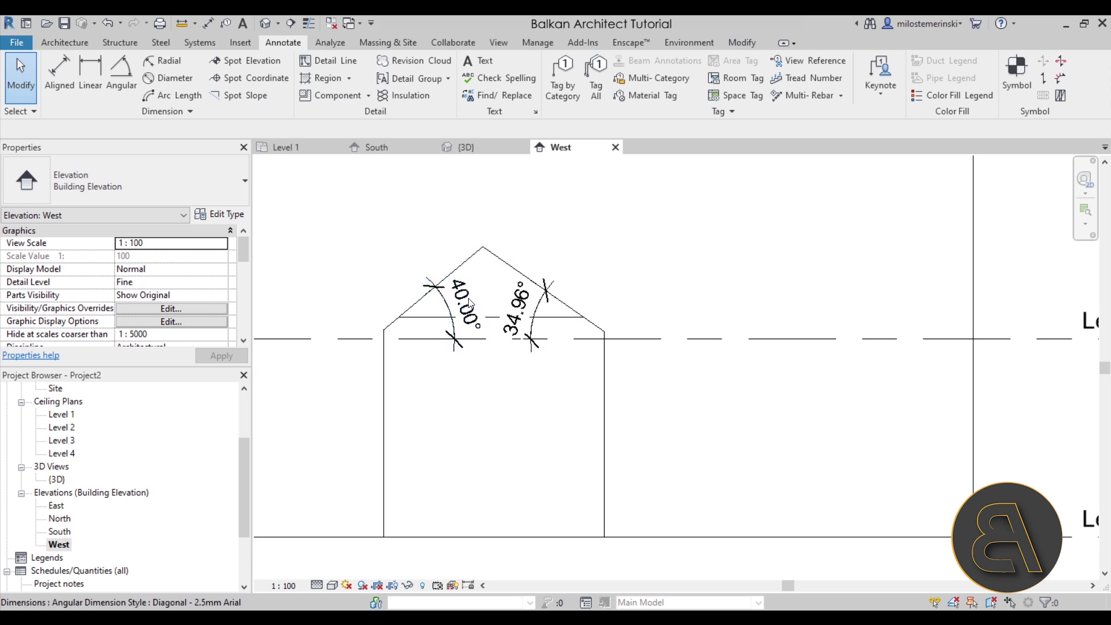
click(538, 328)
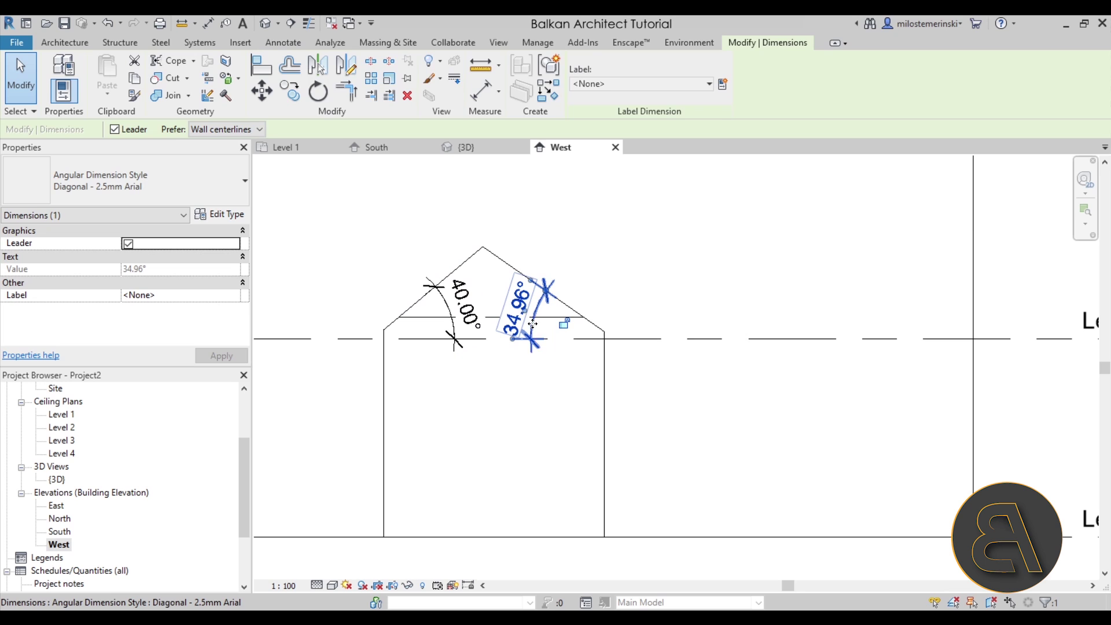
key(Delete)
click(467, 306)
key(Delete)
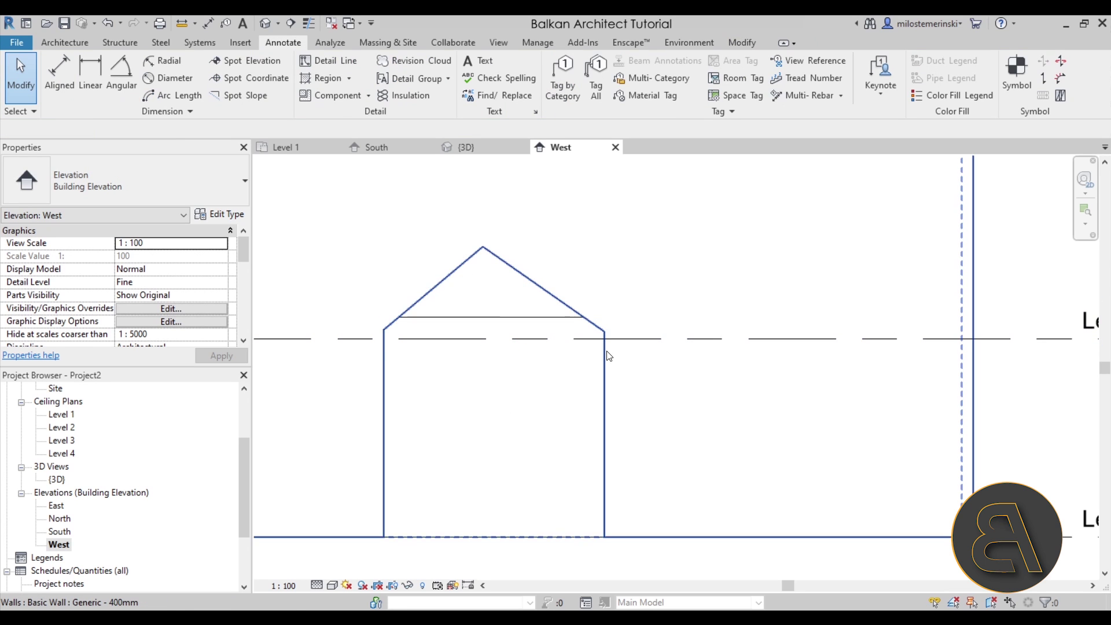
Examine the west recess walls and compare both gable openings from inside and outside the building in the 3D view
click(477, 149)
shift+middle_drag(593, 355, 510, 458)
click(479, 427)
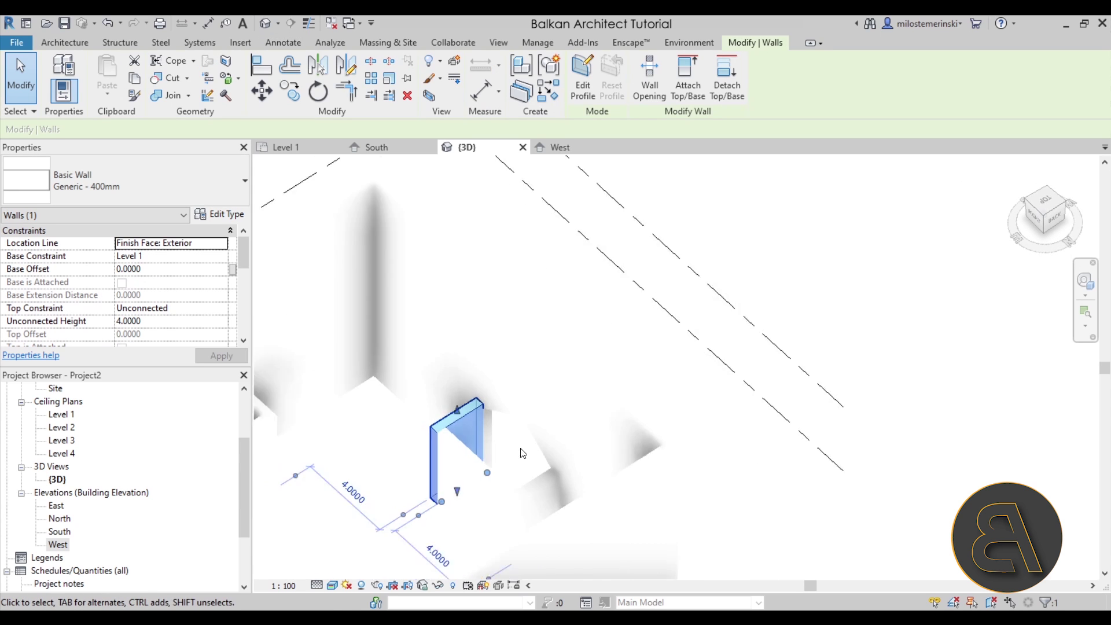
scroll(486, 438, up, 3)
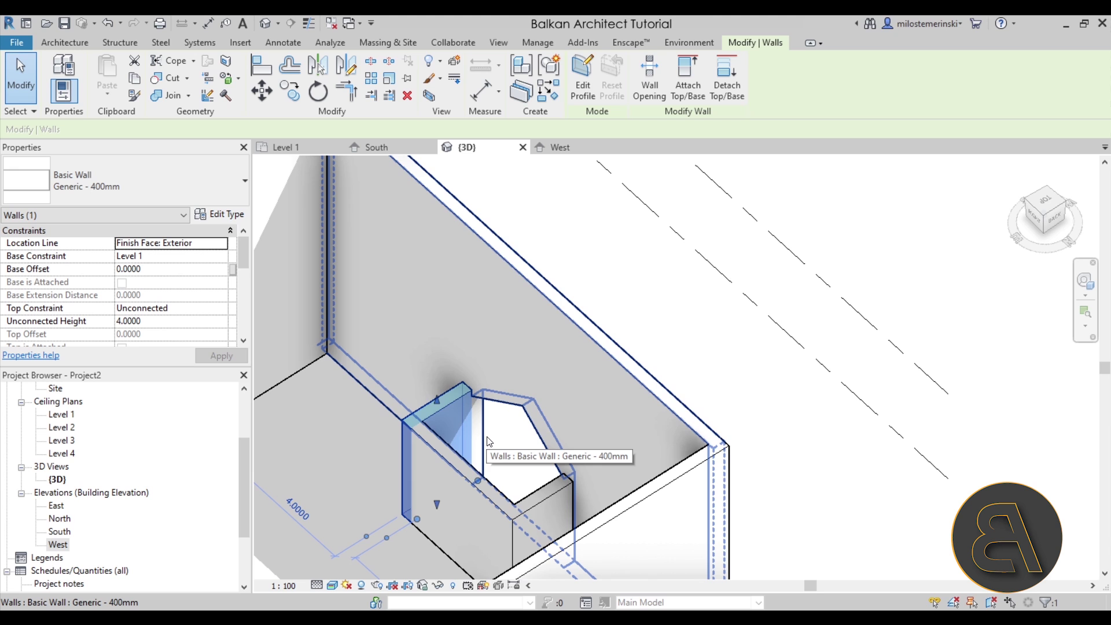
shift+middle_drag(487, 441, 869, 402)
shift+middle_drag(779, 461, 648, 364)
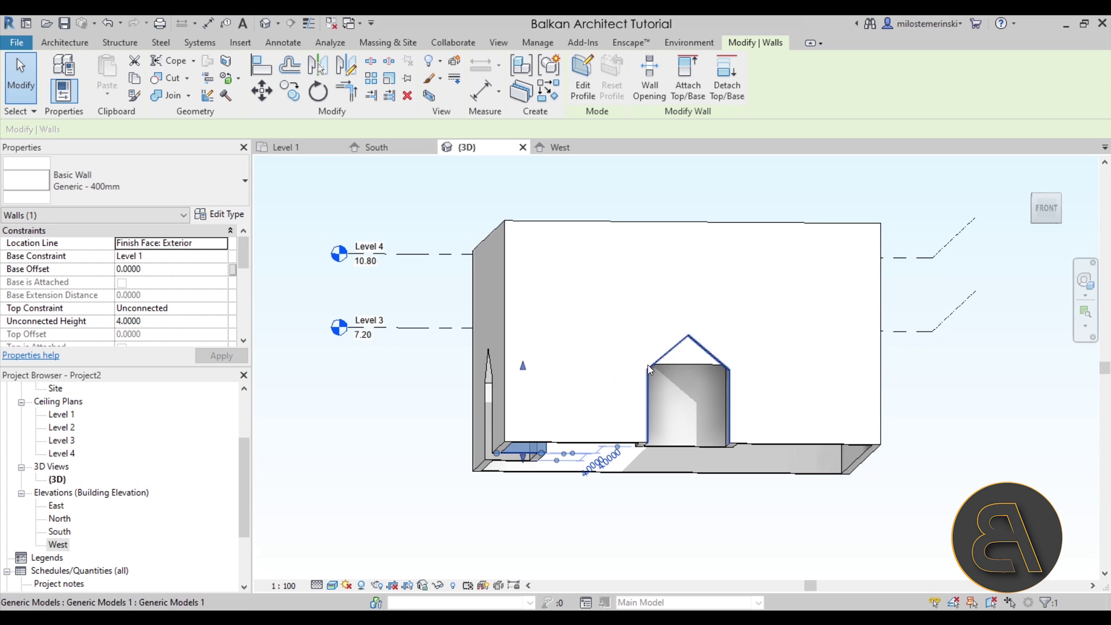
shift+middle_drag(743, 347, 412, 406)
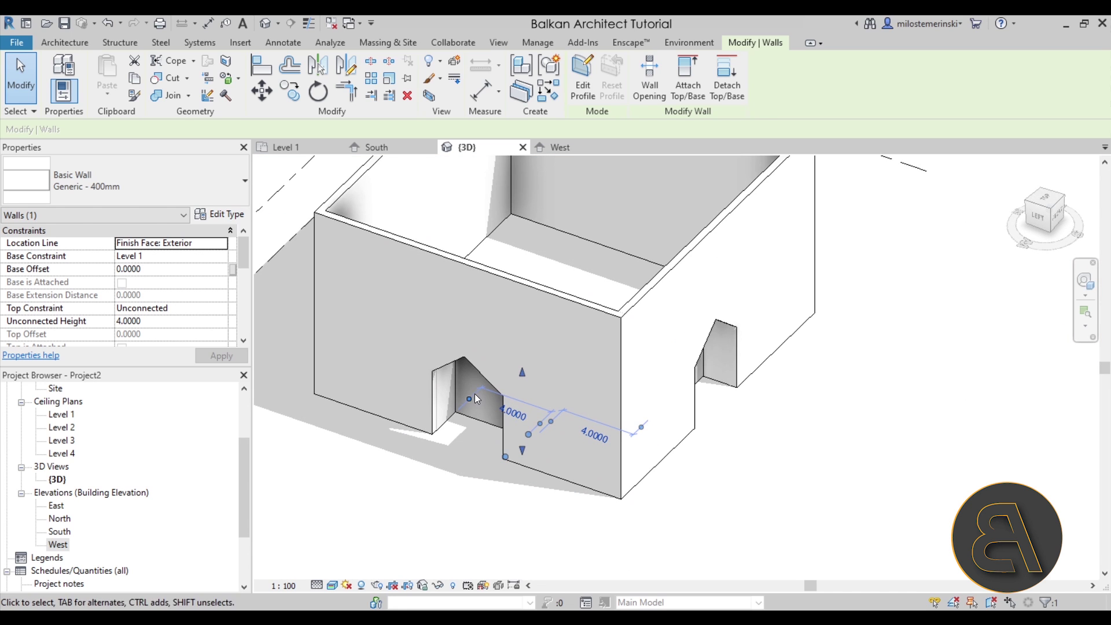
shift+middle_drag(509, 401, 491, 426)
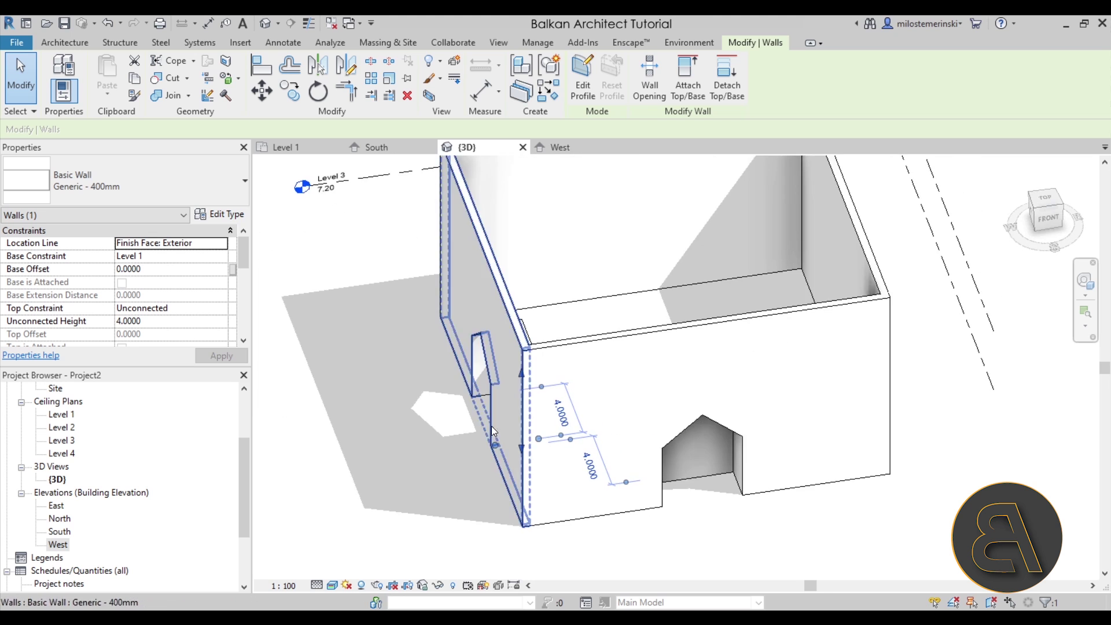
shift+middle_drag(609, 477, 711, 455)
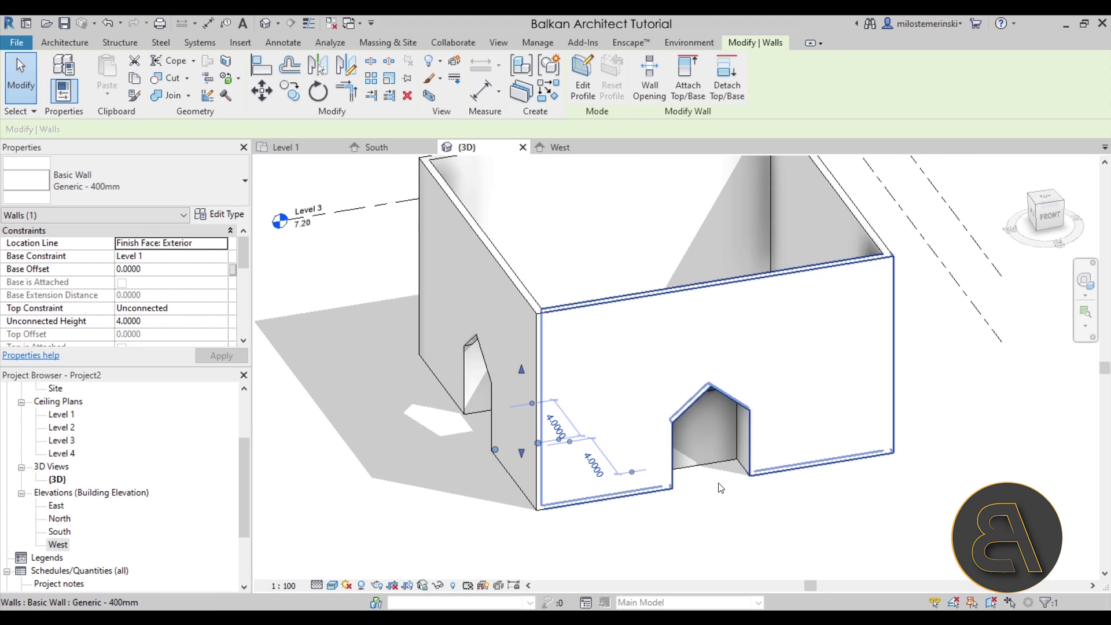
click(720, 467)
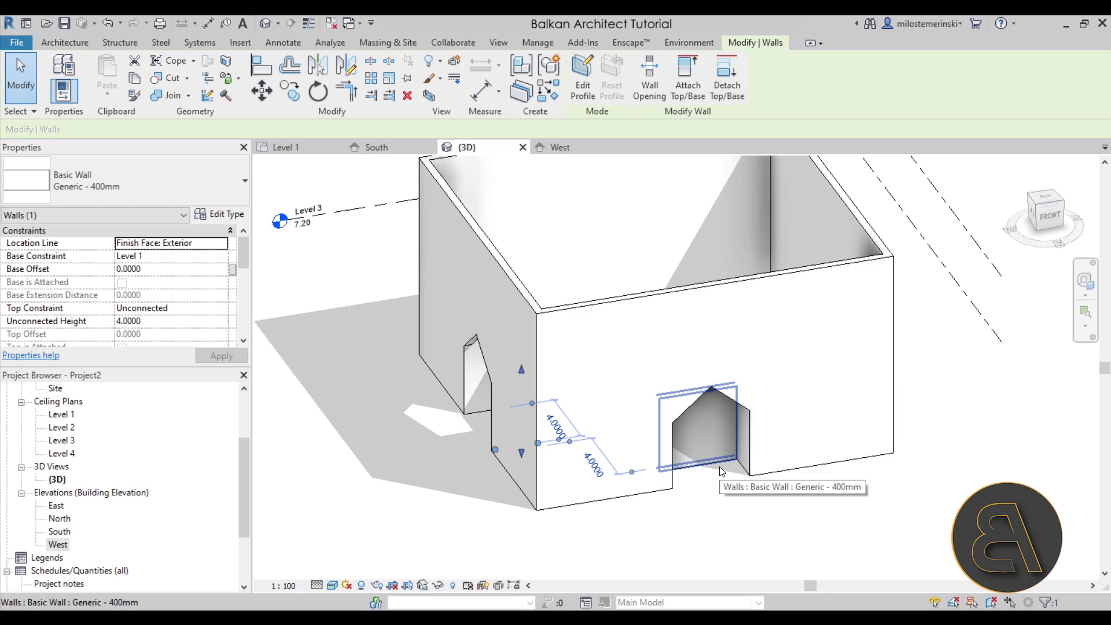
shift+middle_drag(720, 468, 424, 485)
drag(384, 338, 520, 484)
key(Escape)
Reset the west wall's edited profile to remove its gable opening
mouse_move(537, 259)
shift+middle_down()
mouse_move(451, 215)
mouse_move(496, 302)
mouse_move(480, 394)
shift+middle_up()
click(480, 394)
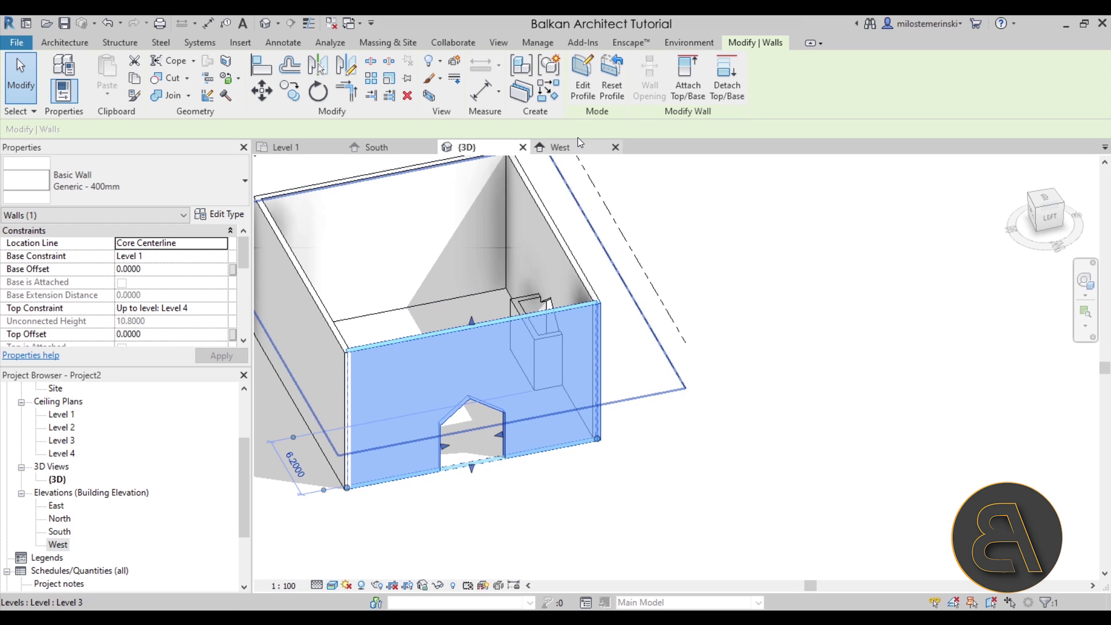
click(600, 94)
key(Escape)
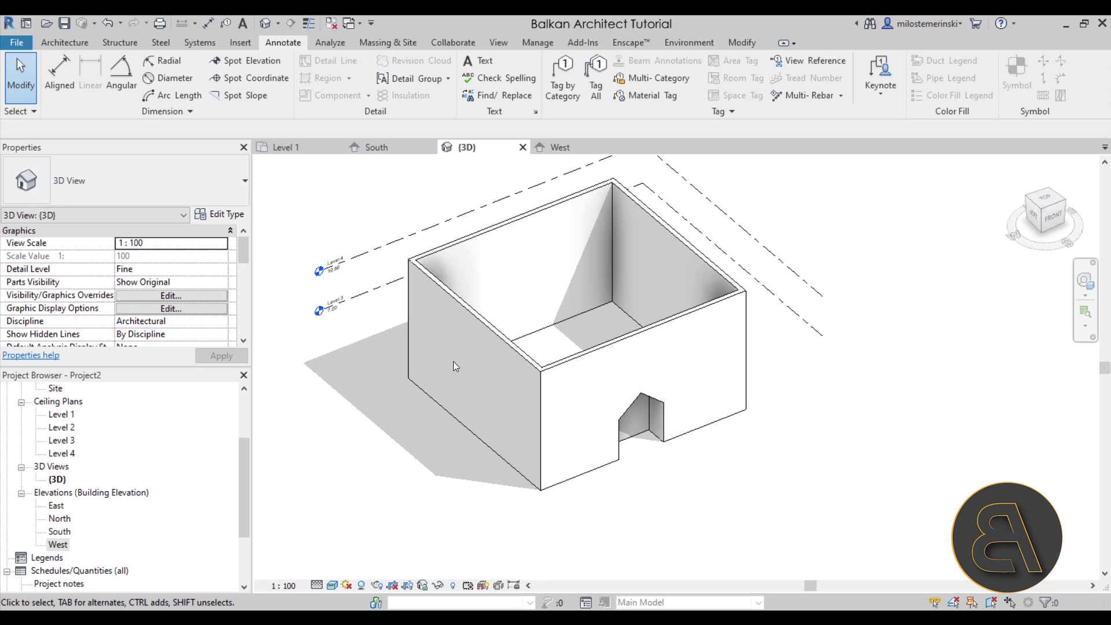
Switch to the South elevation and close the West elevation view
shift+middle_drag(701, 476, 603, 473)
click(556, 152)
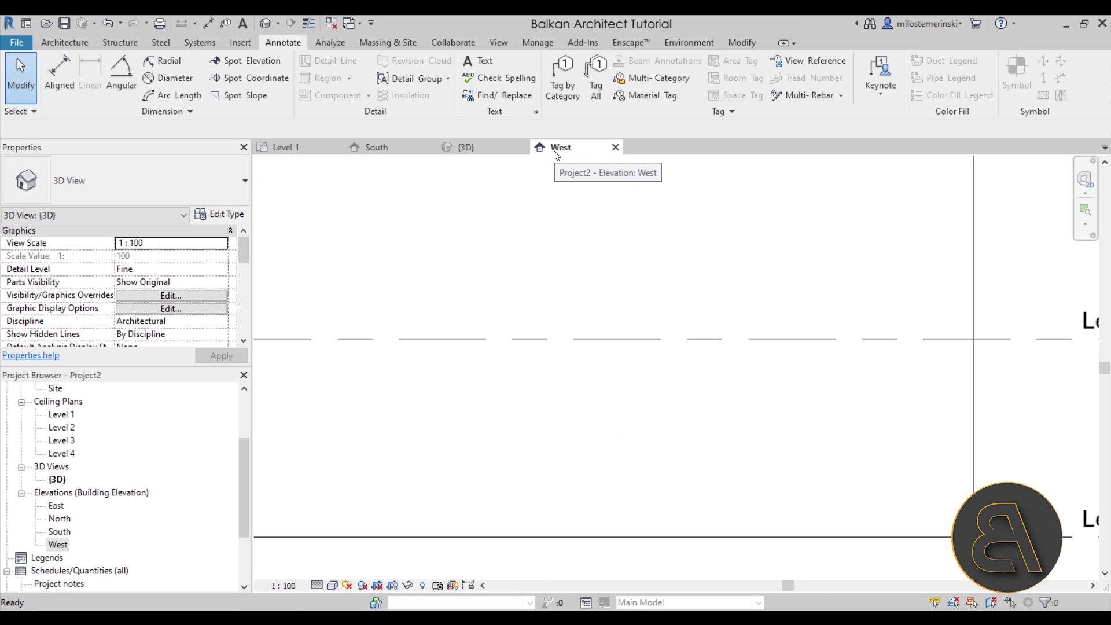
click(377, 152)
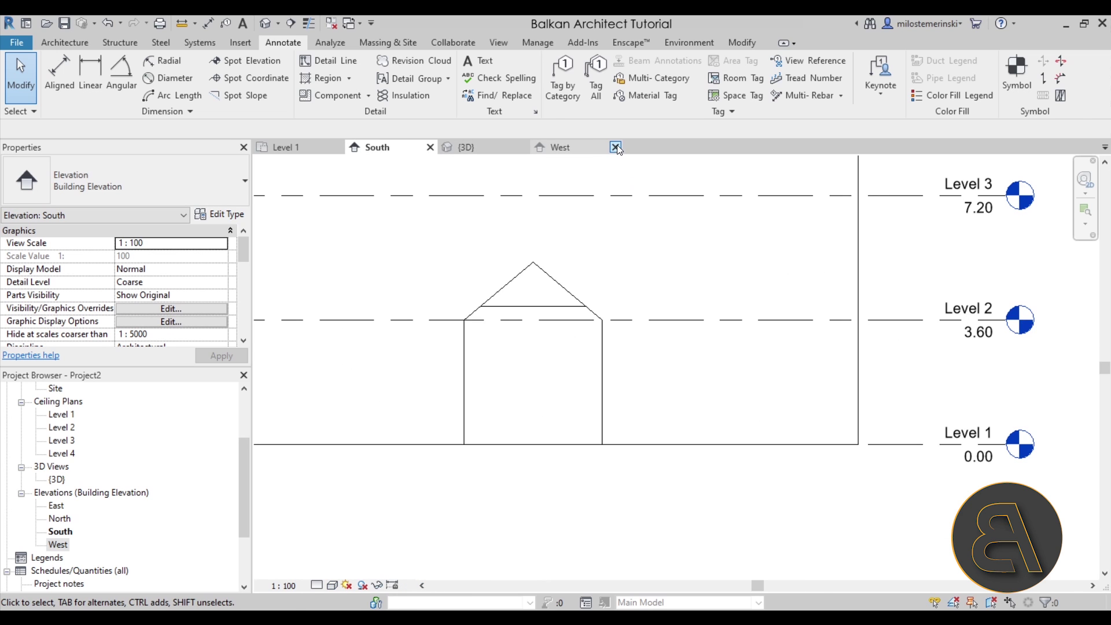
click(616, 148)
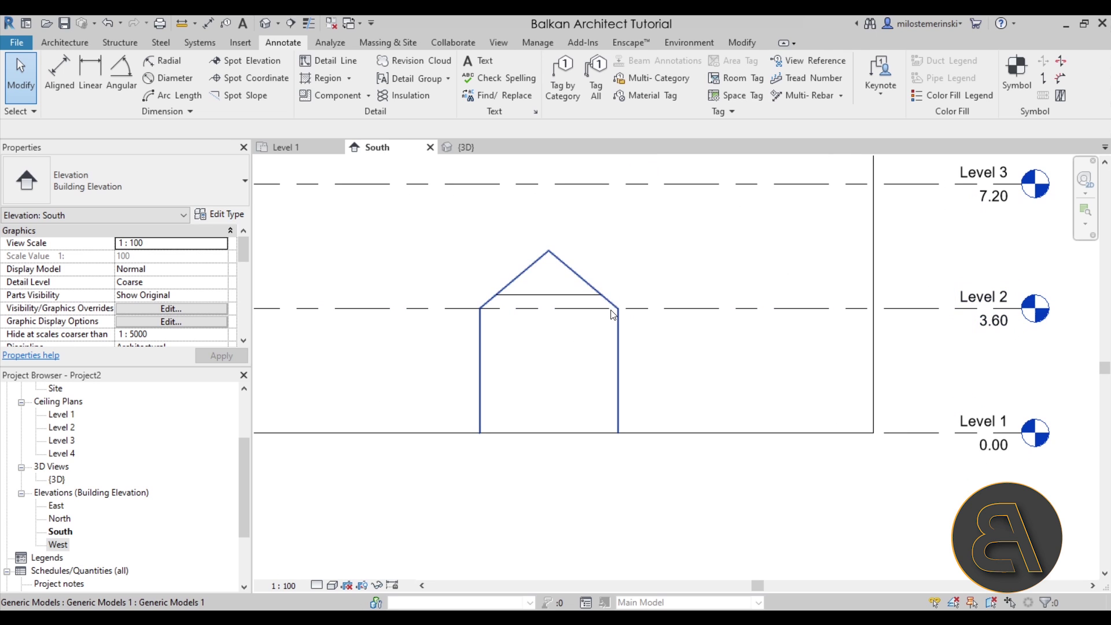
Start a roof by extrusion using the face of the south wall as its work plane
click(81, 49)
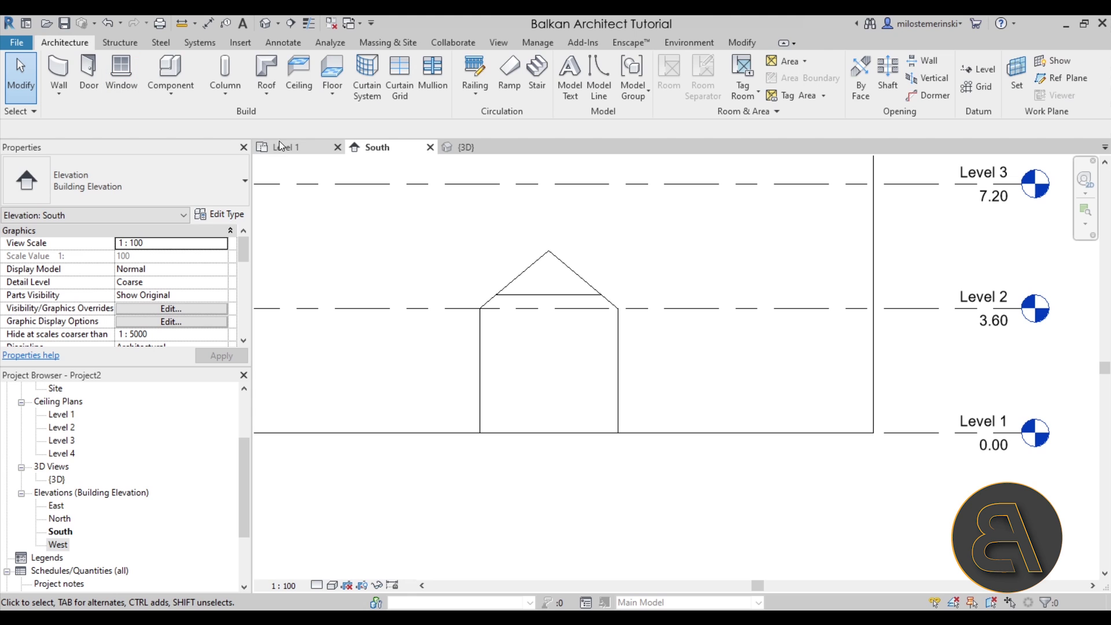
click(269, 69)
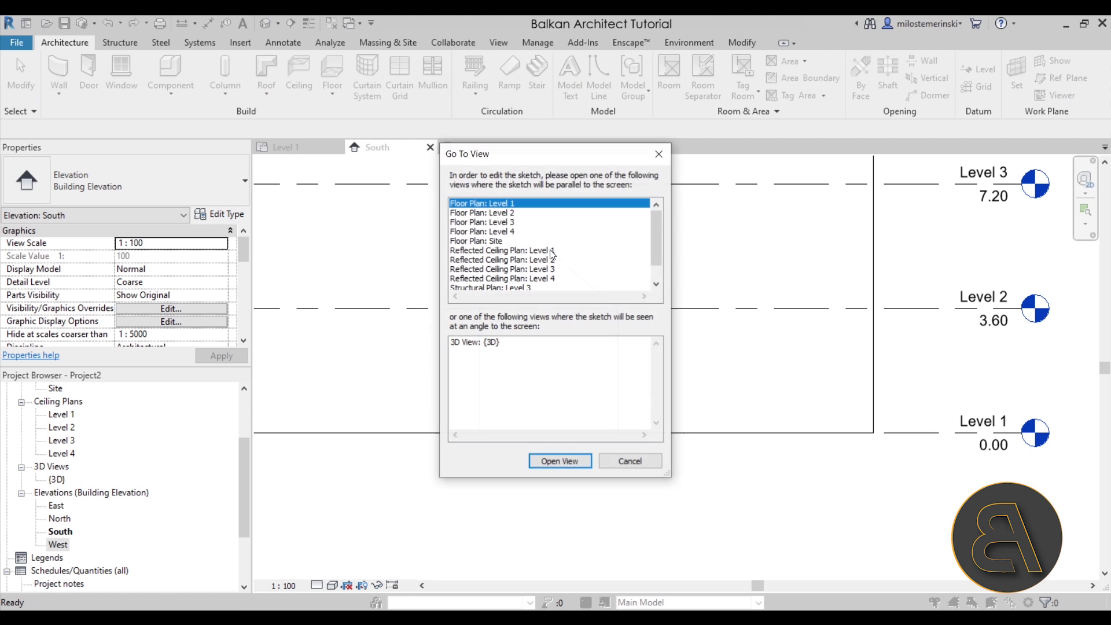
click(630, 463)
click(266, 99)
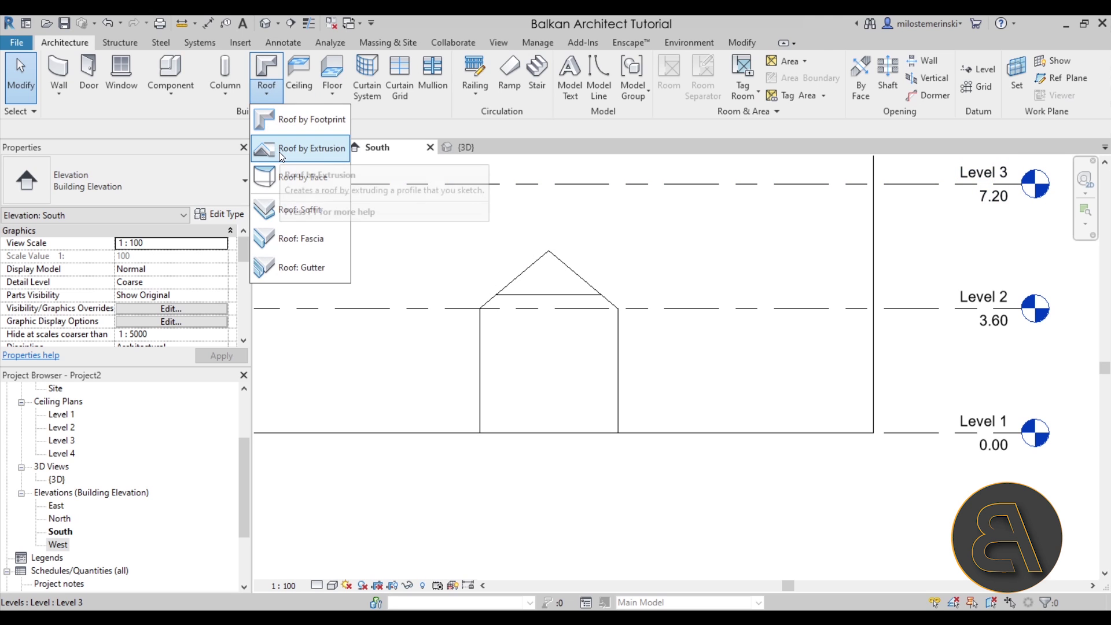
click(304, 149)
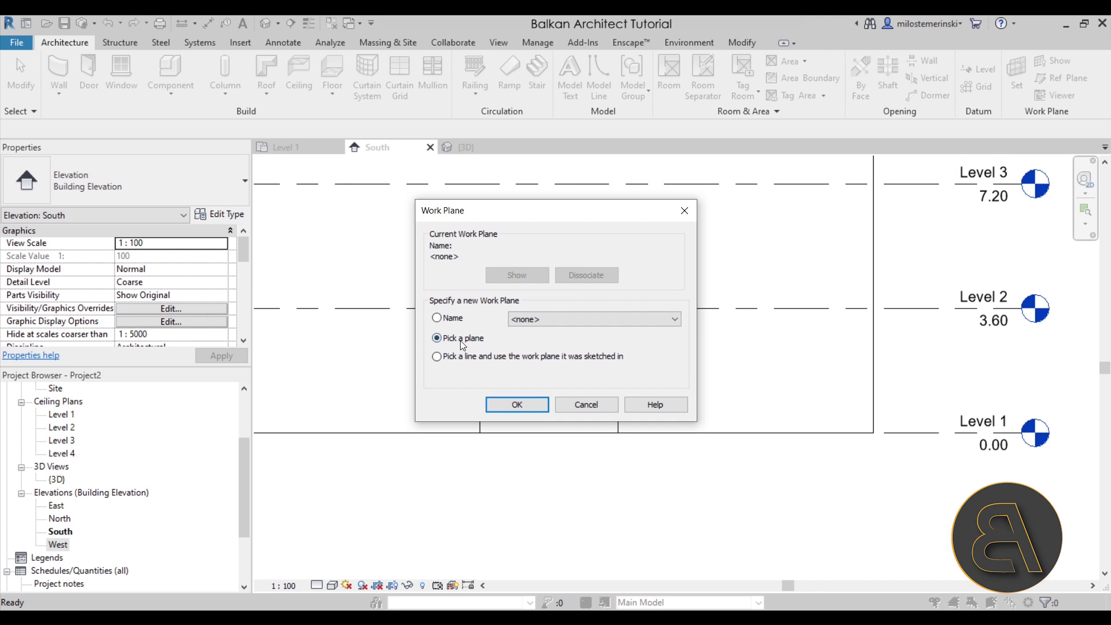
click(506, 398)
scroll(565, 394, down, 2)
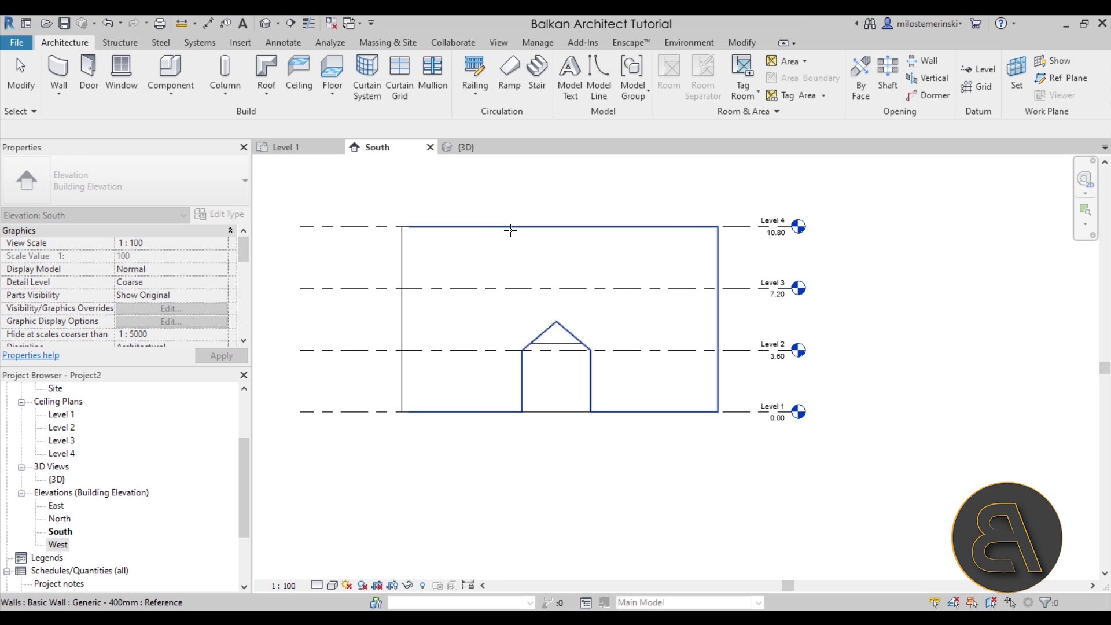
click(512, 238)
Set the roof's reference level to Level 2, keeping the offset at 0
click(562, 296)
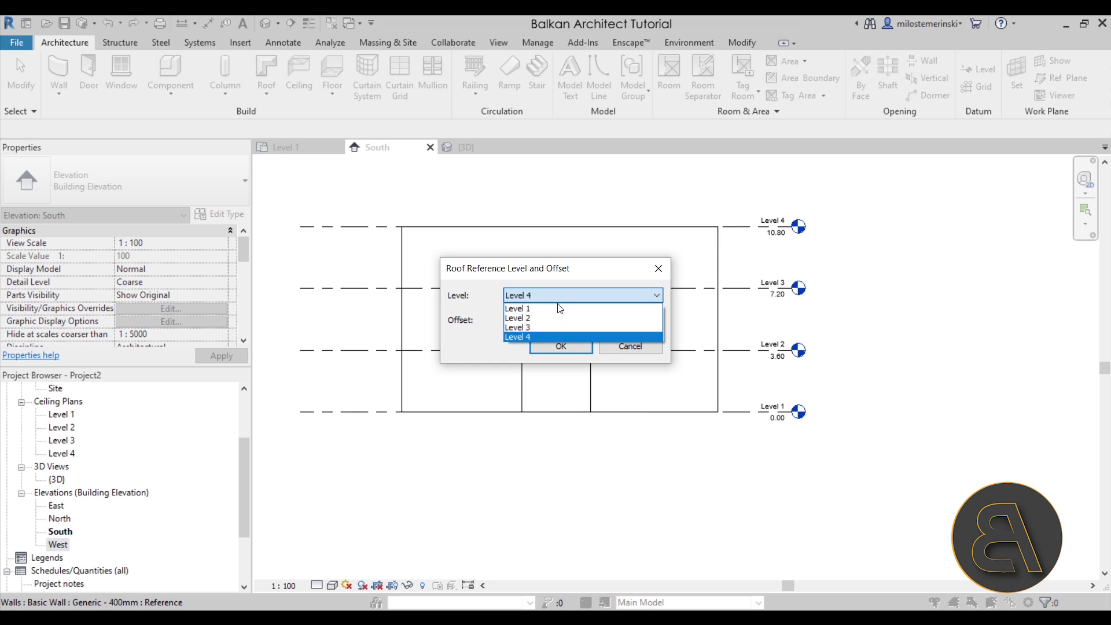
click(550, 316)
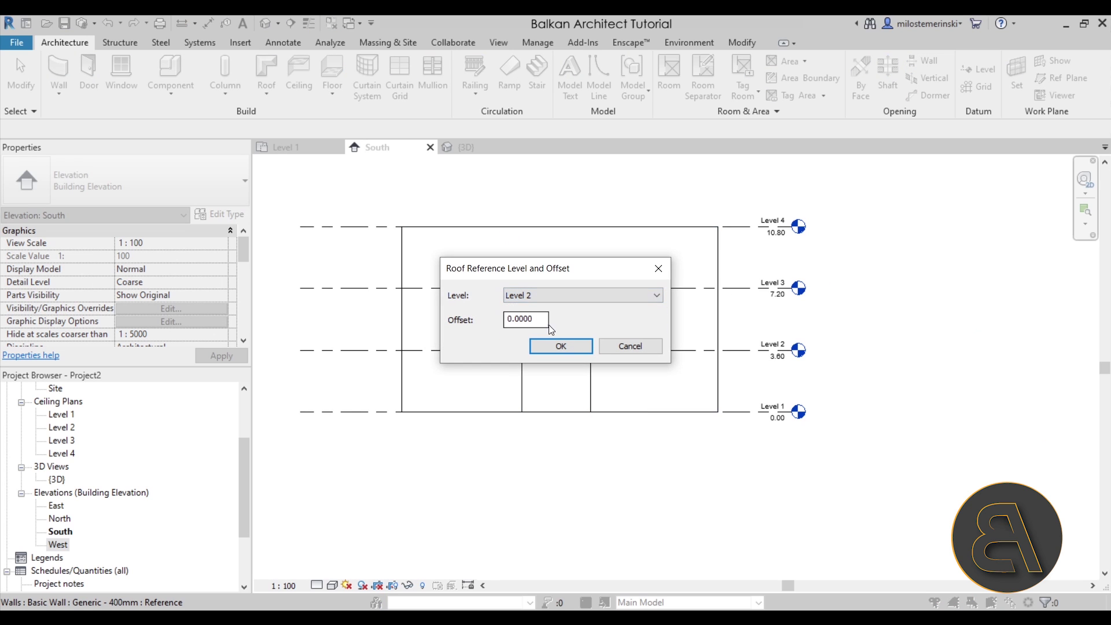
click(565, 351)
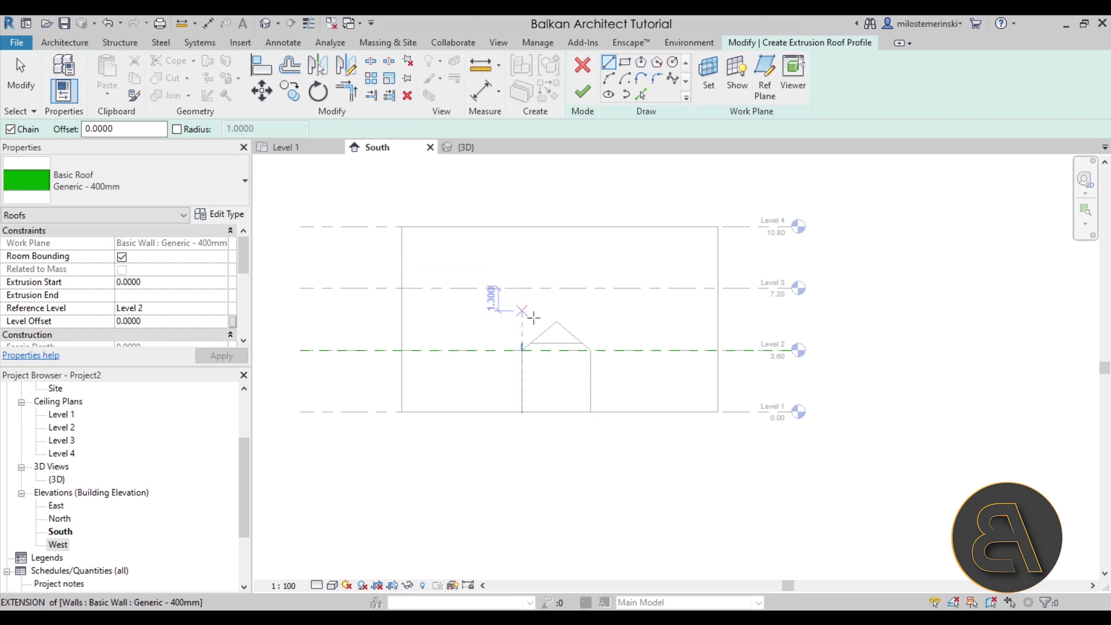
Sketch the roof profile by picking both gable slopes of the opening with a 0.4 outward offset
scroll(533, 318, up, 3)
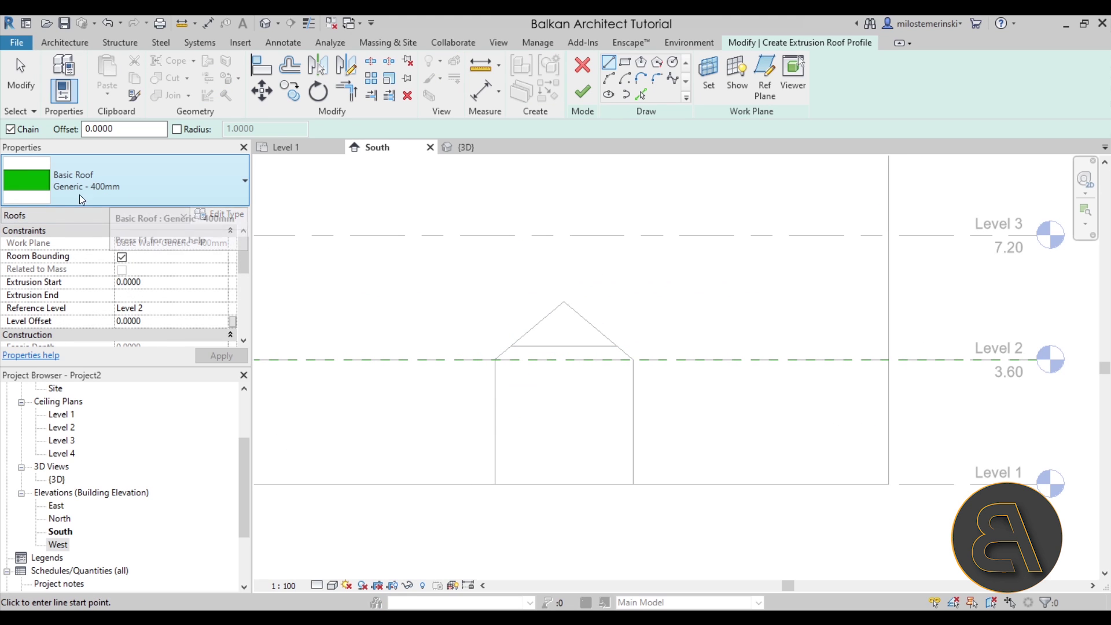
click(642, 94)
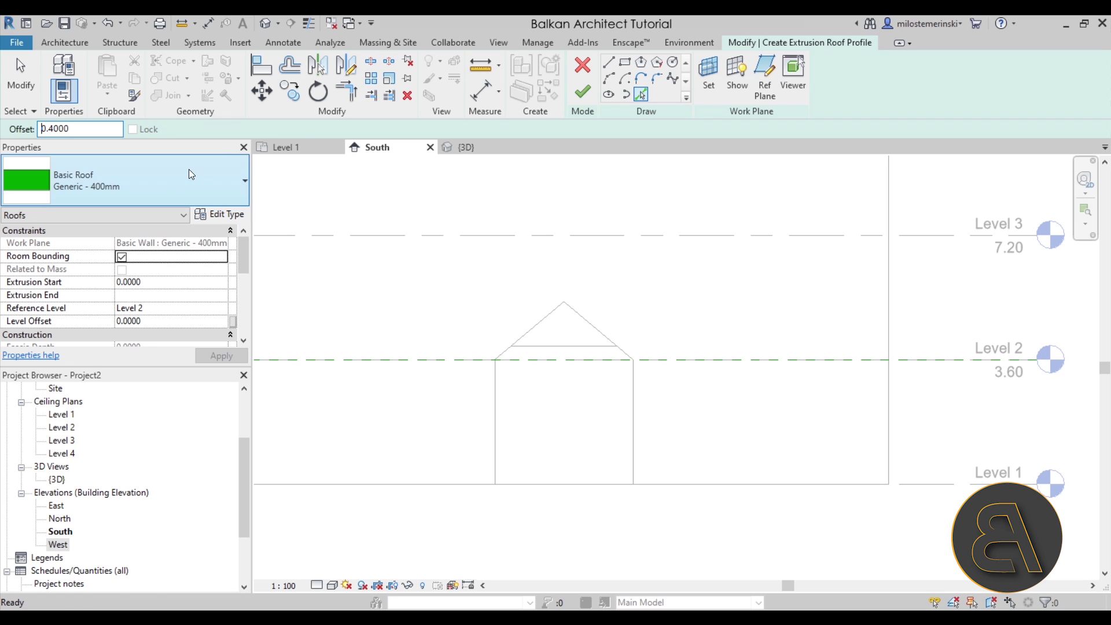
click(589, 325)
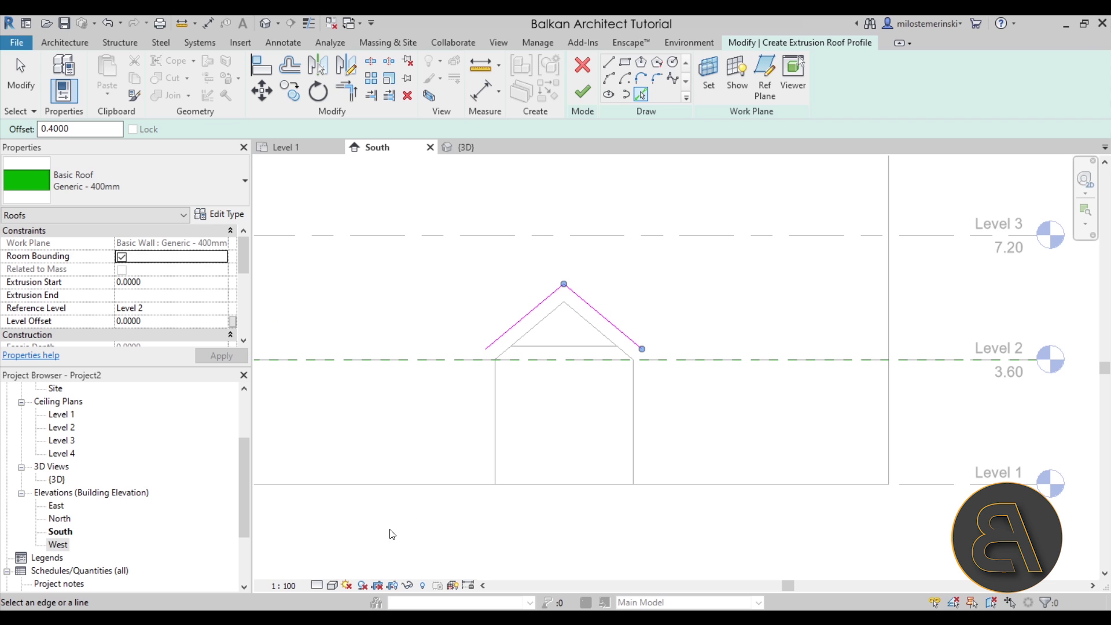
Change the South elevation's visual style to Wireframe
click(333, 586)
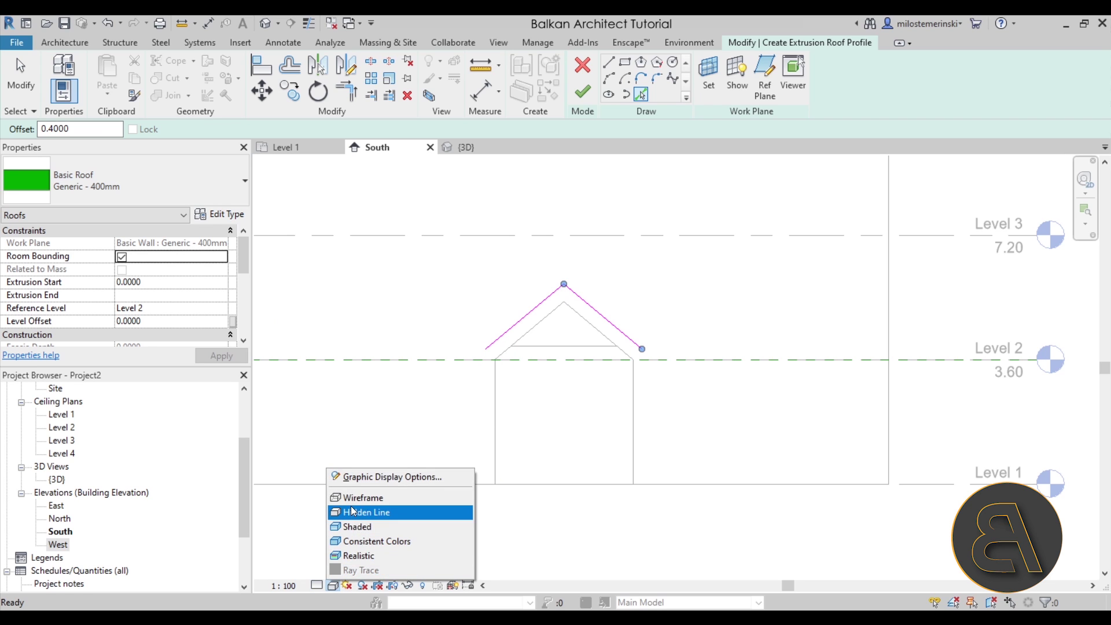
click(351, 509)
click(332, 586)
click(349, 499)
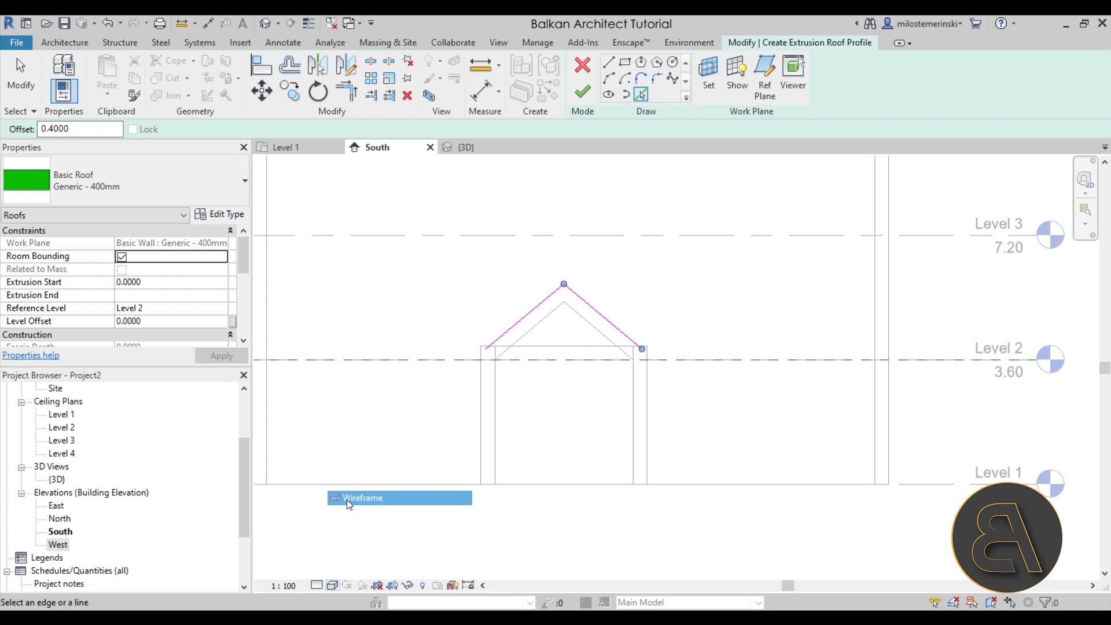
Extend the lower end of the western roof profile line to the outer face of the west recess wall
scroll(524, 402, up, 3)
key(Escape)
key(Escape)
click(467, 324)
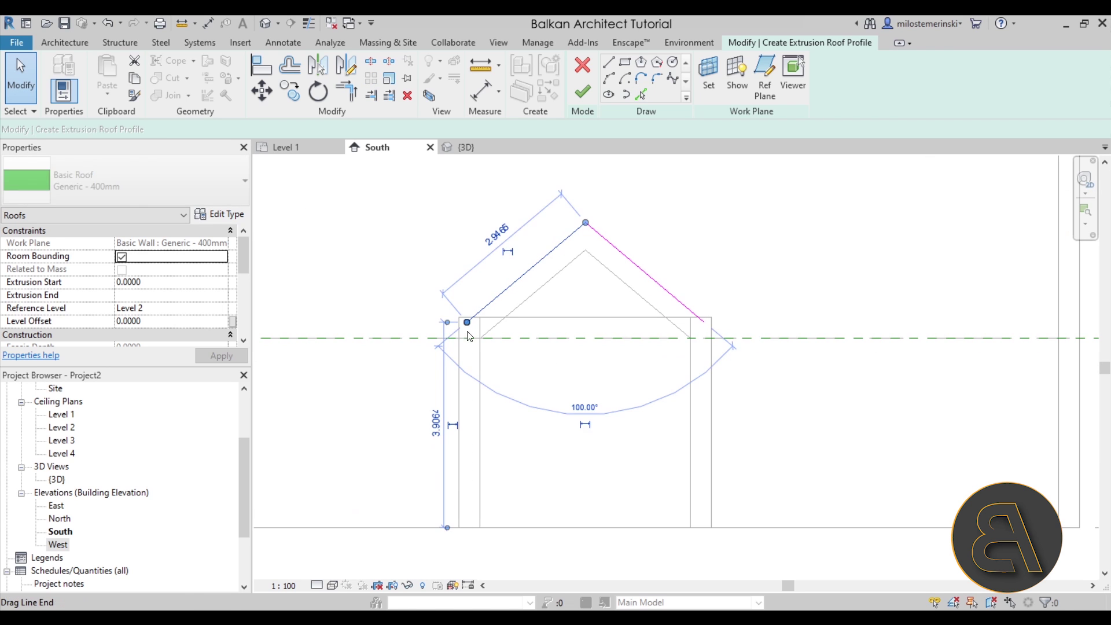
scroll(464, 330, up, 2)
drag(467, 315, 454, 326)
scroll(574, 361, down, 2)
Extend the eastern roof profile line to the outer face of the east recess wall and finish the roof sketch
middle_drag(574, 362, 488, 326)
scroll(654, 366, down, 1)
middle_drag(654, 366, 413, 330)
click(548, 252)
drag(566, 264, 577, 276)
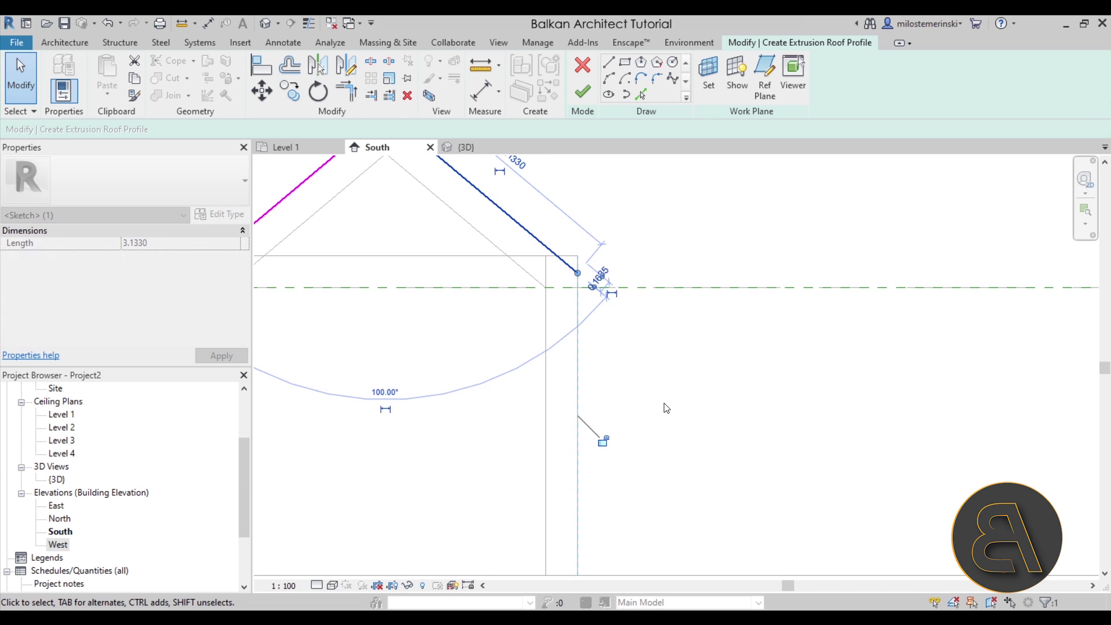
click(663, 404)
scroll(657, 366, down, 2)
click(583, 91)
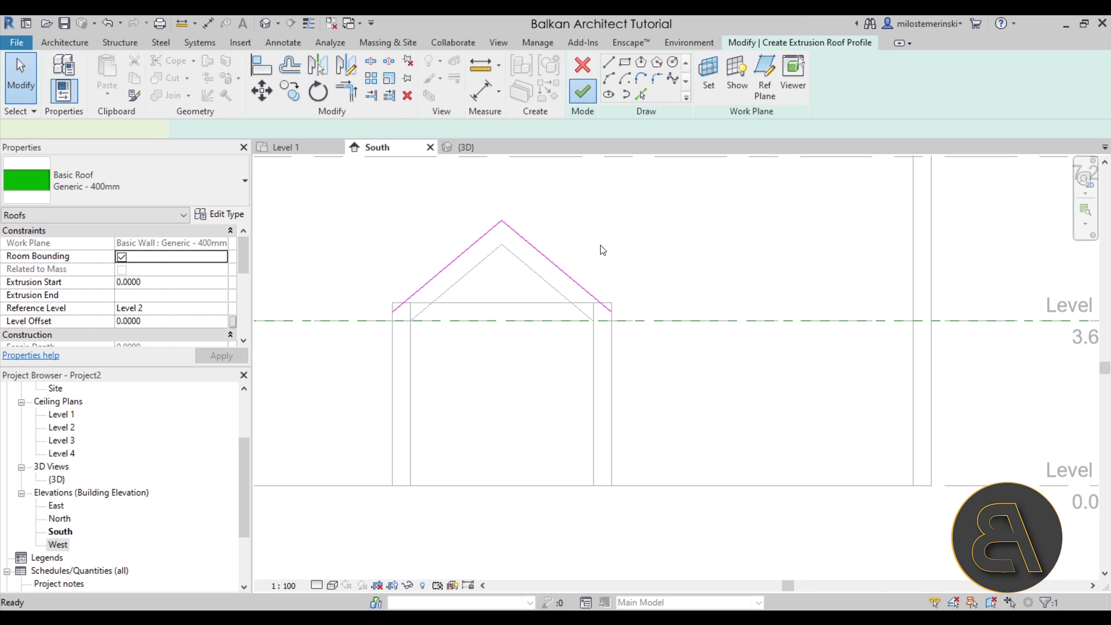
click(547, 372)
In the 3D view, pull the roof's south end inward to an extrusion start of about -0.82
click(473, 151)
shift+middle_drag(631, 237, 658, 415)
click(594, 382)
scroll(557, 409, up, 3)
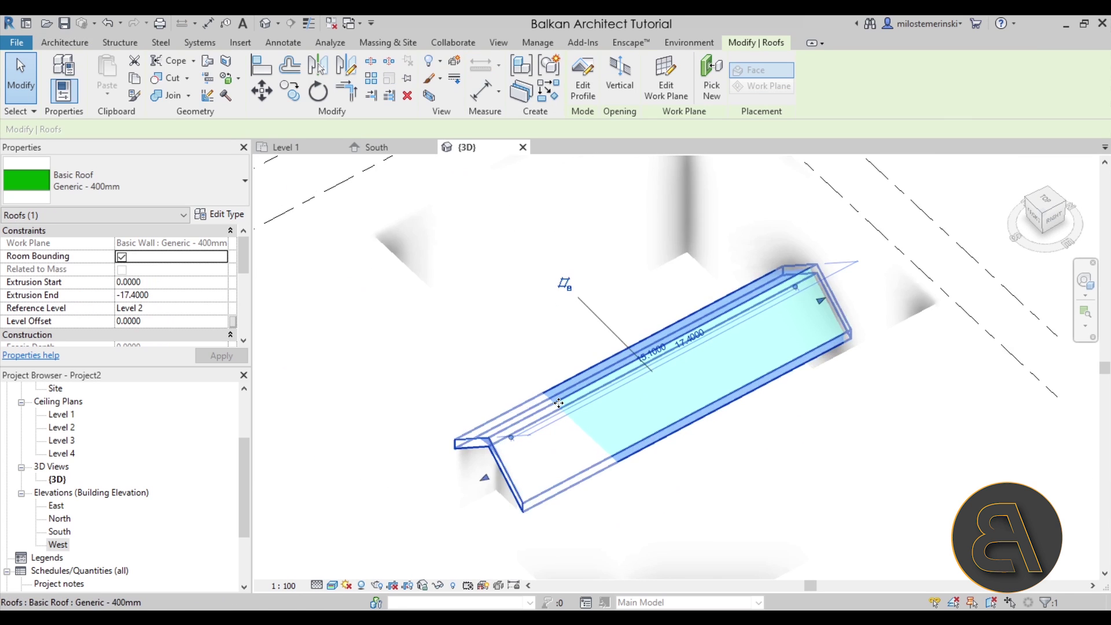
drag(483, 479, 495, 477)
Shorten the roof by pulling its north end back to just beyond the recess's back wall
shift+middle_drag(717, 433, 594, 406)
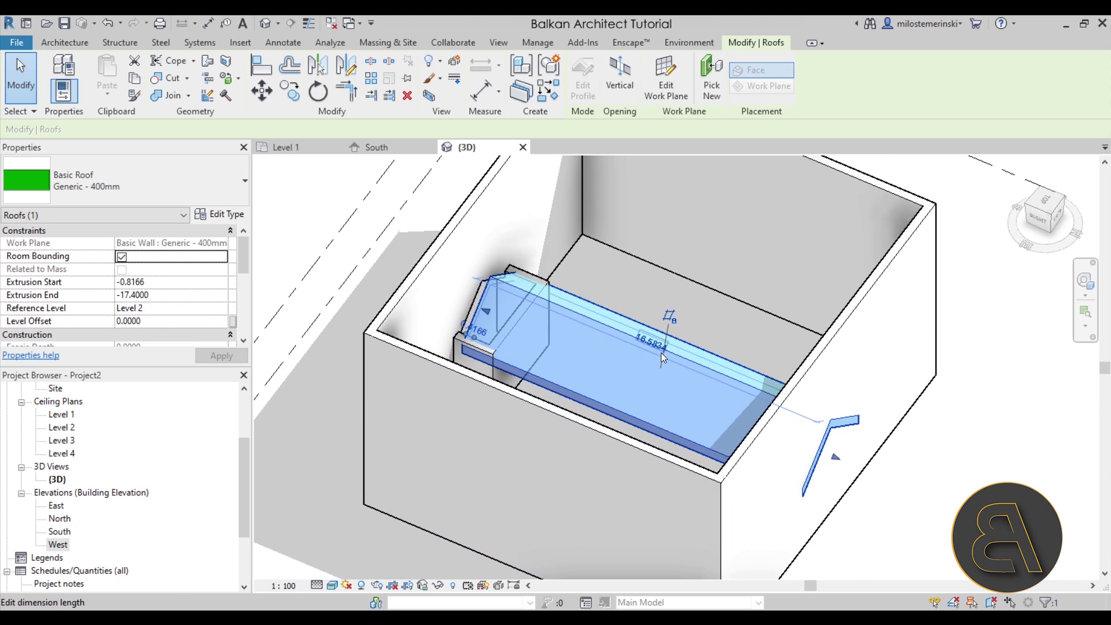
drag(835, 457, 579, 360)
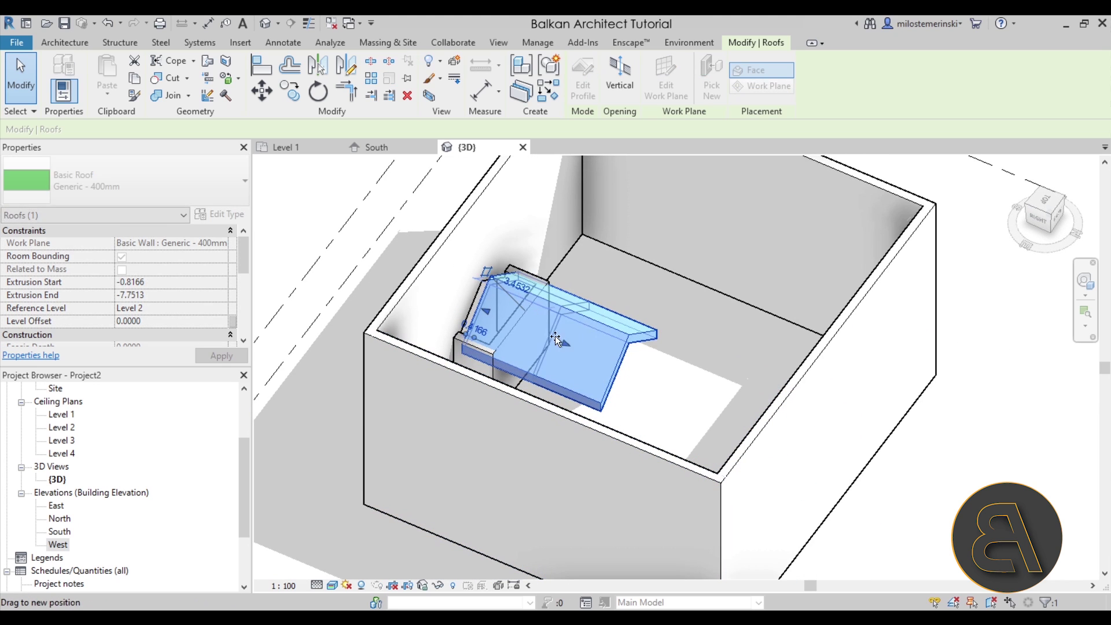
click(664, 373)
scroll(534, 311, up, 2)
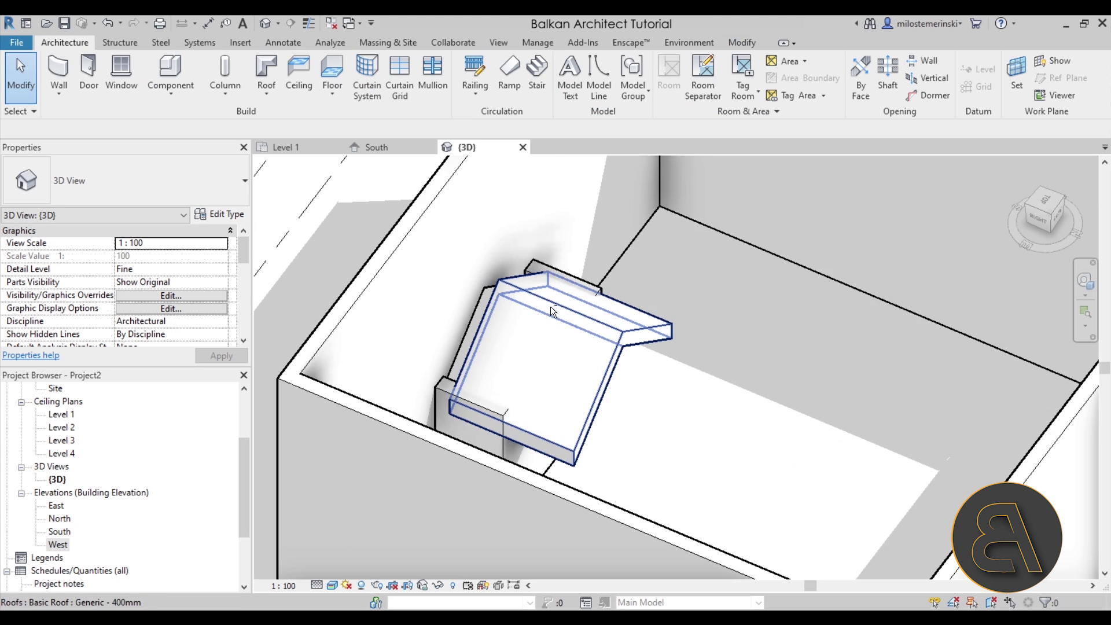
Align the roof's south end with the inner face of the south wall and lock the alignment
click(729, 47)
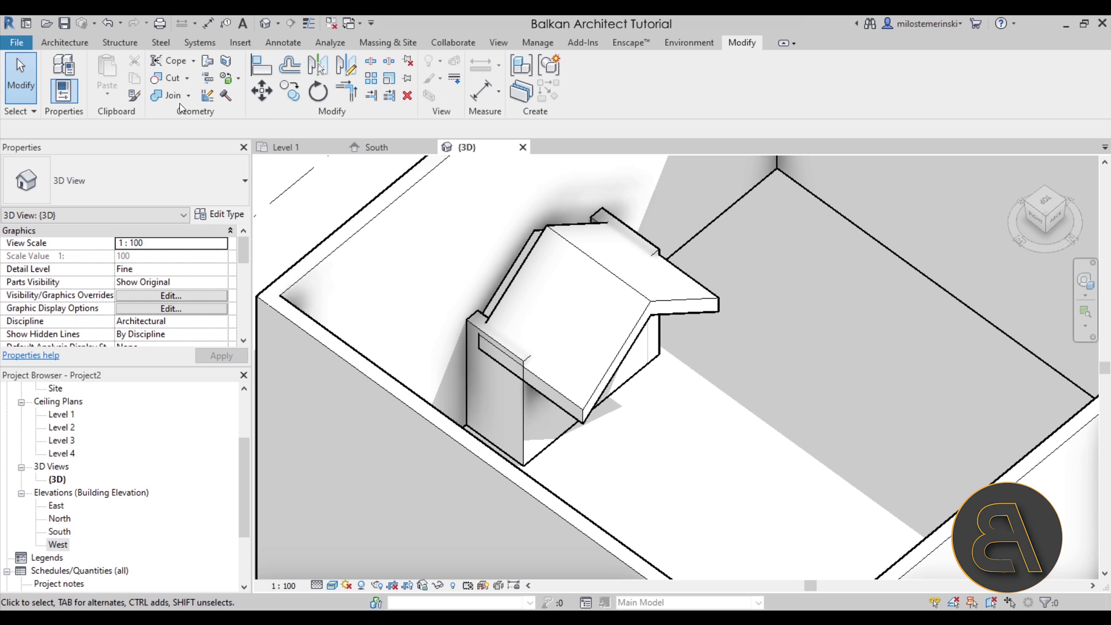
click(255, 68)
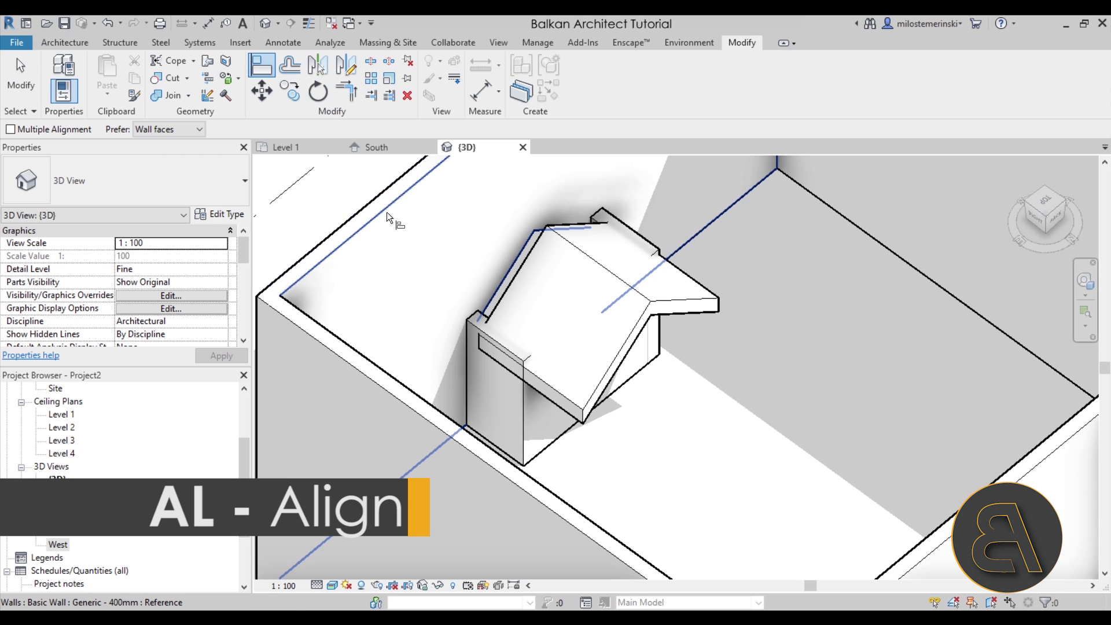
click(387, 212)
click(524, 263)
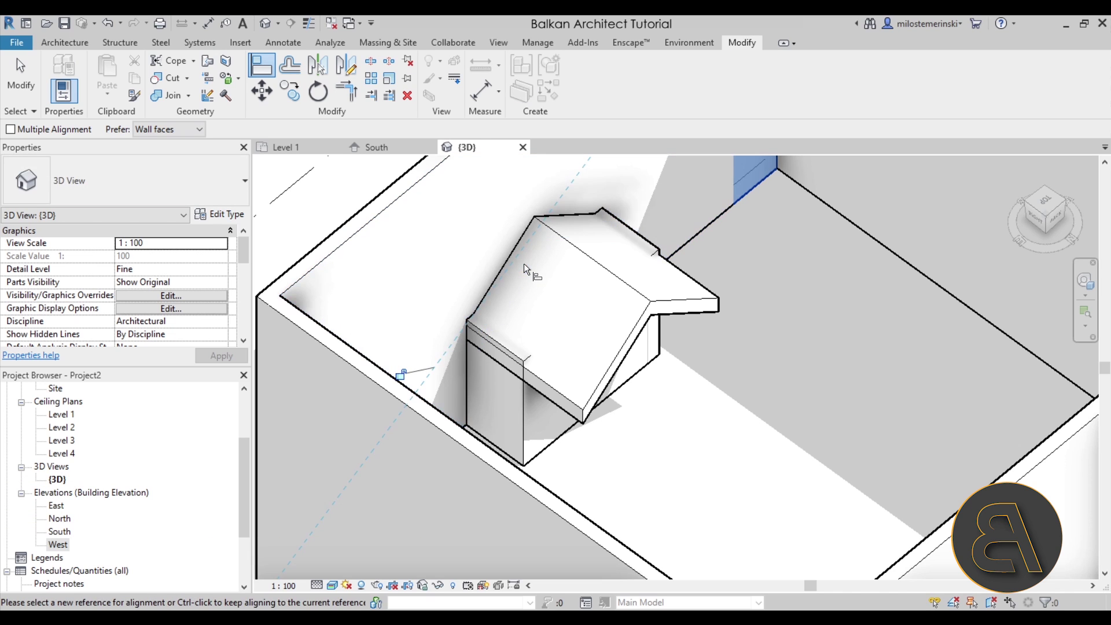
click(400, 374)
Align the roof's north end with the inward-facing side of the recess's back wall and lock the alignment
click(553, 440)
click(624, 360)
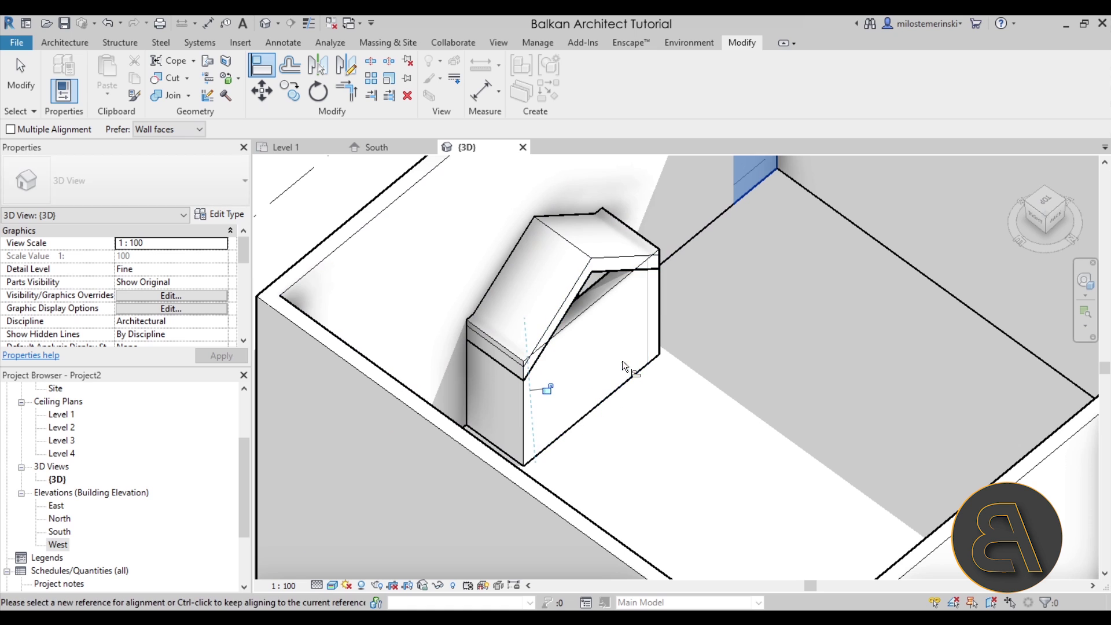
key(Escape)
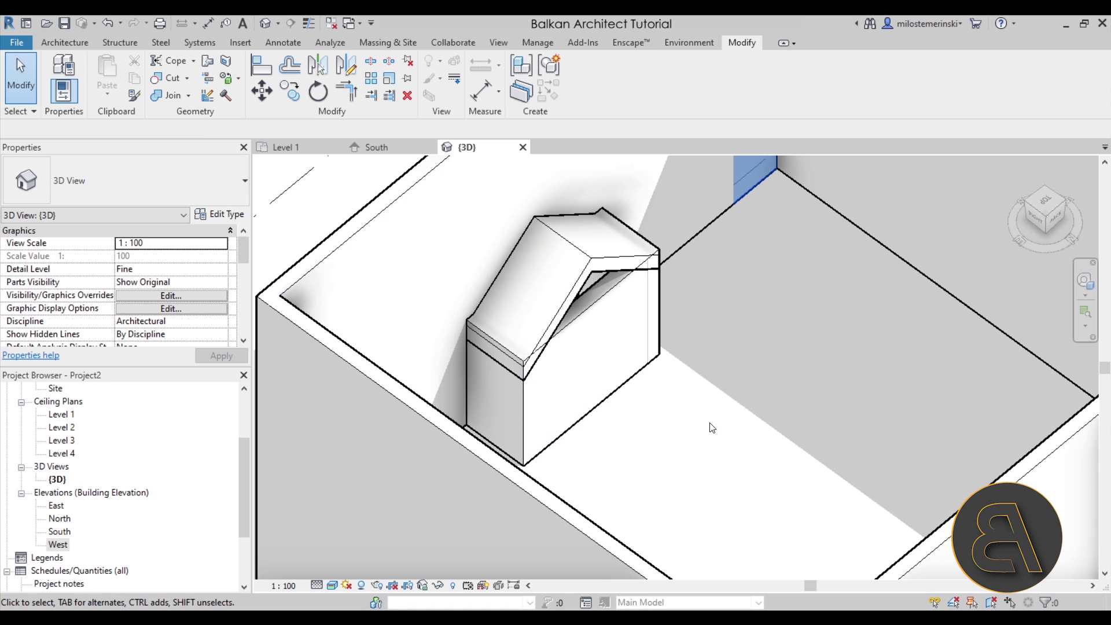
Attach the tops of the three recess walls to the extruded roof
shift+middle_drag(712, 427, 672, 289)
click(753, 269)
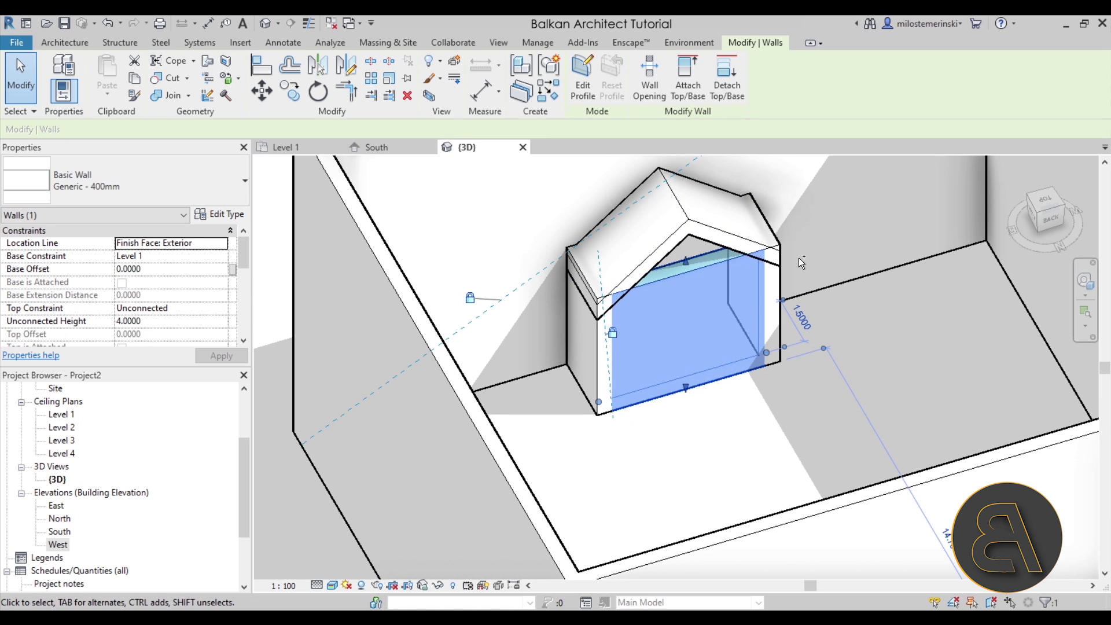
ctrl+click(781, 235)
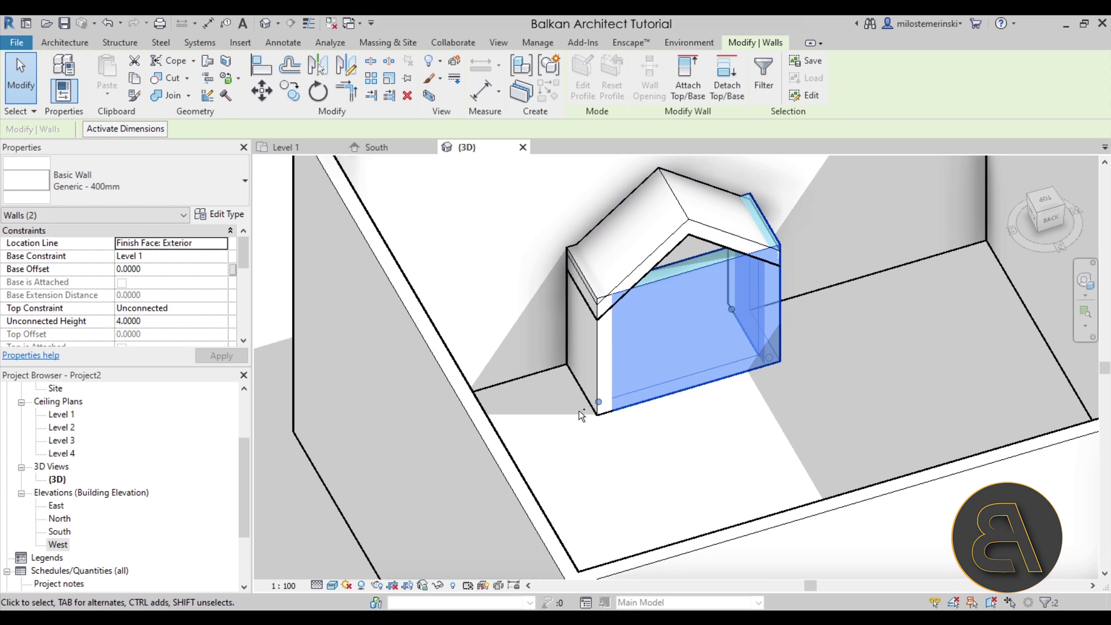
ctrl+click(576, 385)
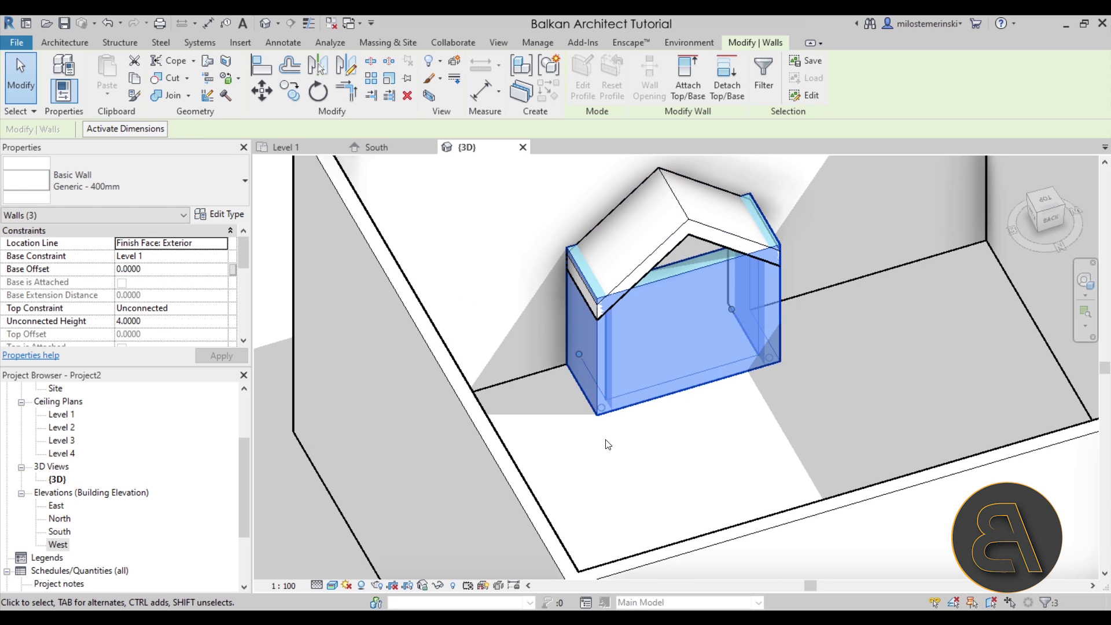
click(686, 97)
click(689, 281)
key(Escape)
Join the roof's geometry with the recess walls
shift+middle_drag(764, 495, 743, 439)
click(174, 96)
click(606, 284)
click(647, 411)
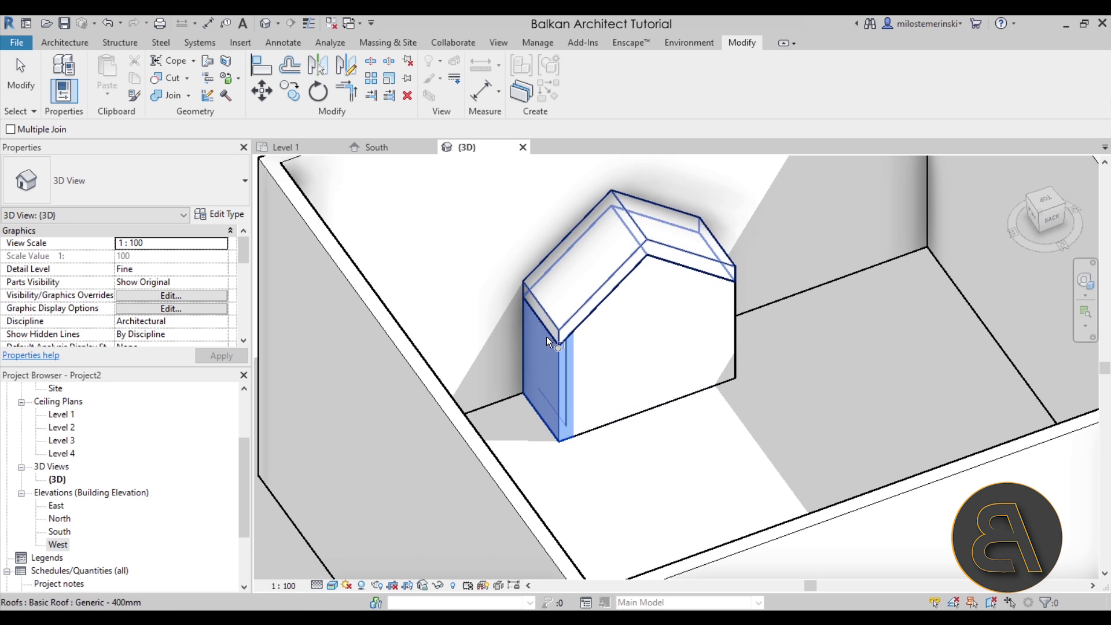
shift+middle_drag(776, 401, 614, 443)
middle_drag(947, 489, 641, 441)
shift+middle_drag(700, 301, 607, 365)
shift+middle_drag(718, 287, 705, 430)
key(Escape)
Hide the seams where the recess's side and back walls meet the roof using Linework with the <Invisible lines> style
shift+middle_drag(599, 407, 585, 374)
mouse_move(444, 393)
shift+middle_down()
mouse_move(404, 427)
mouse_move(360, 421)
mouse_move(330, 384)
shift+middle_up()
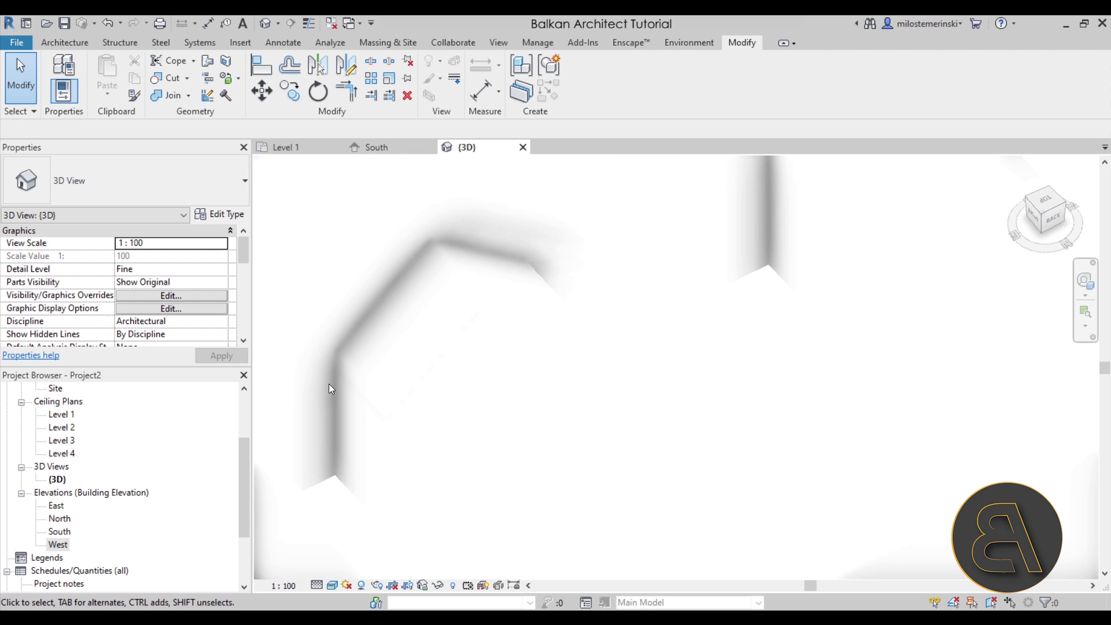
scroll(339, 409, up, 3)
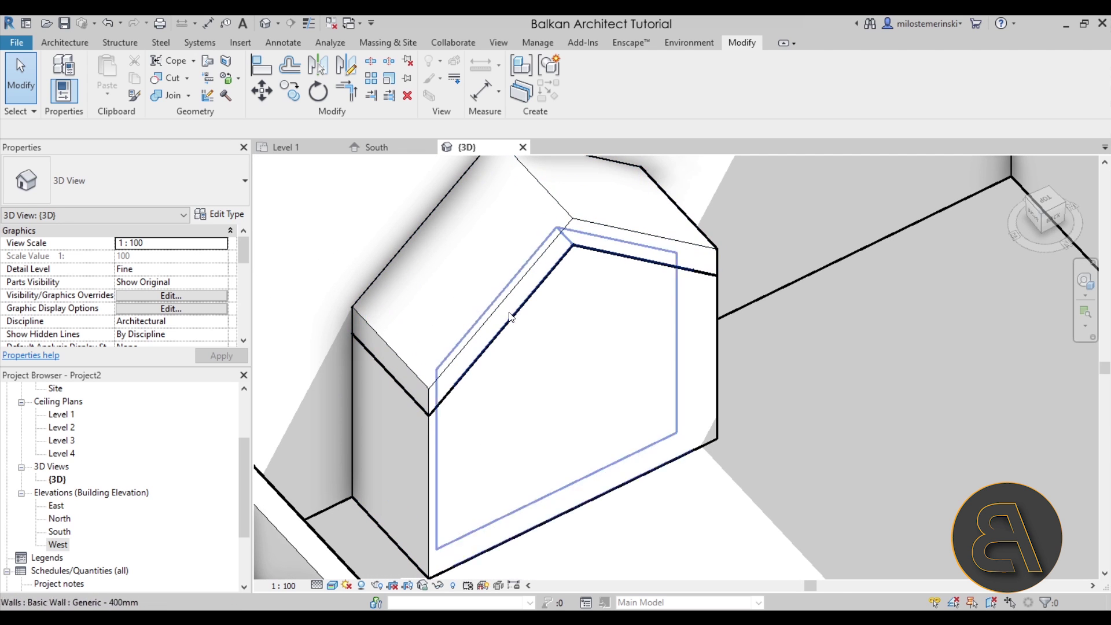
click(453, 79)
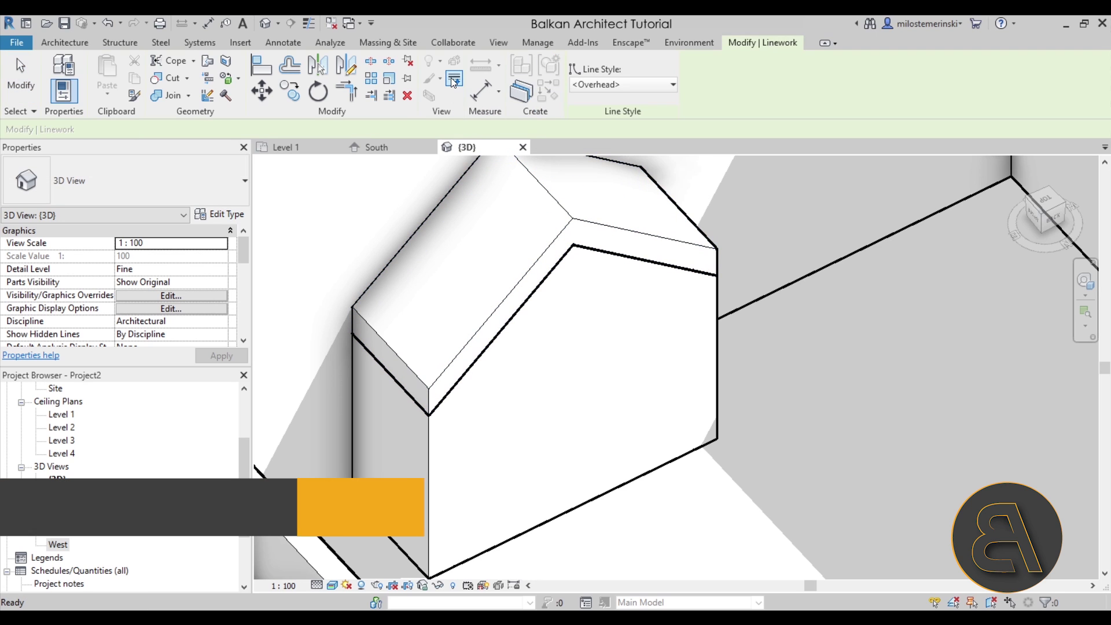
click(616, 85)
click(618, 162)
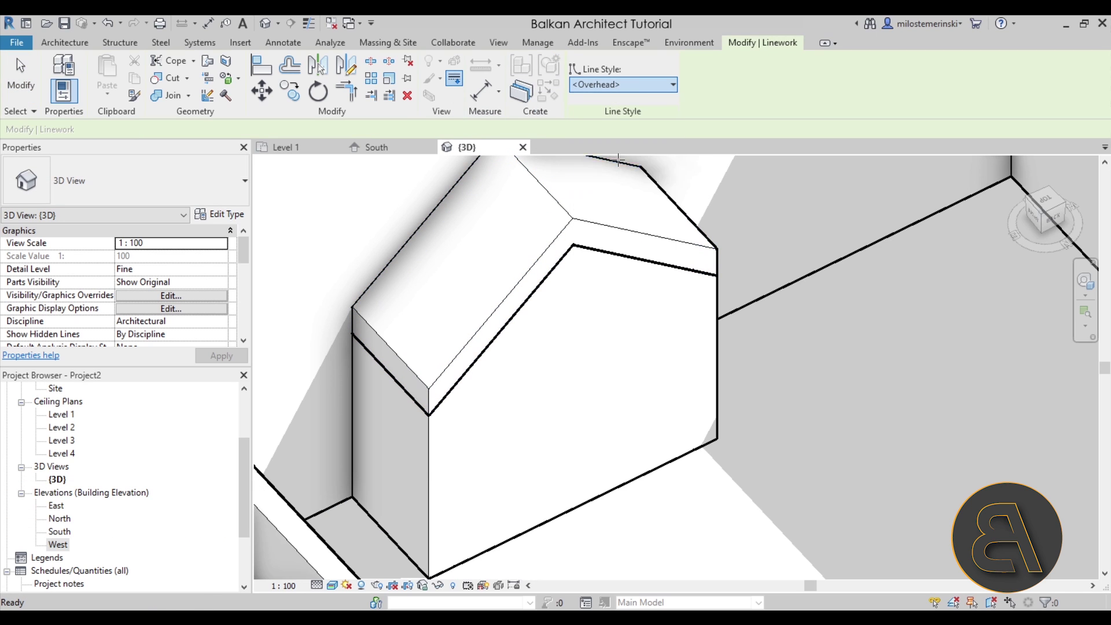
click(456, 384)
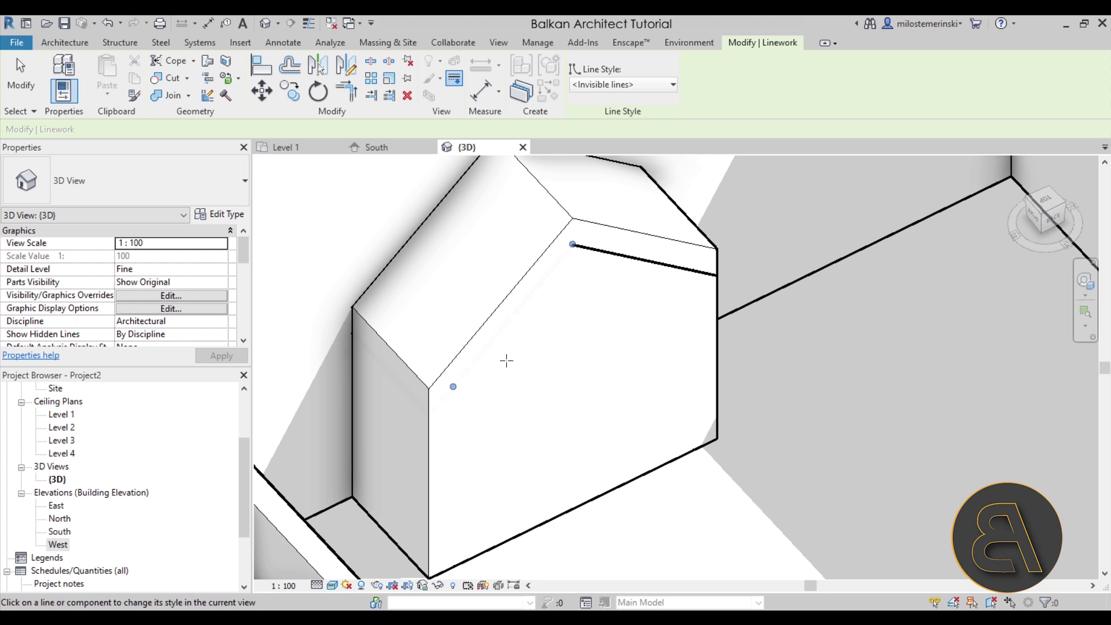
click(706, 273)
Hide the roof seam along the entrance opening's underside with <Invisible lines>, undoing the mistaken edge change
shift+middle_drag(751, 400, 545, 335)
scroll(488, 295, up, 4)
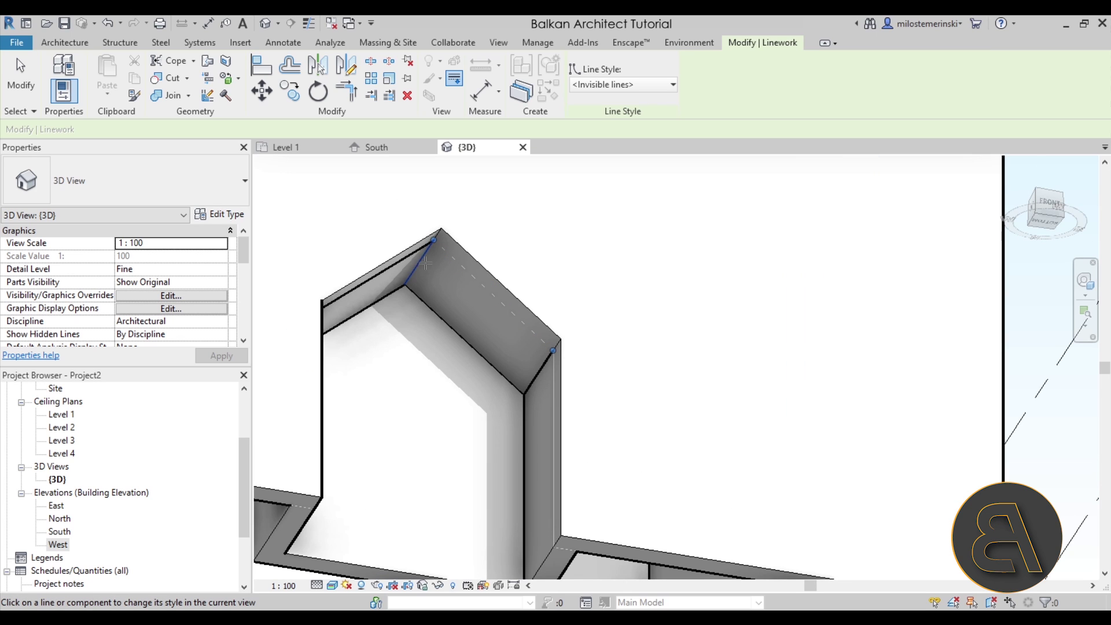
click(112, 24)
shift+middle_drag(510, 315, 385, 266)
middle_drag(385, 266, 871, 304)
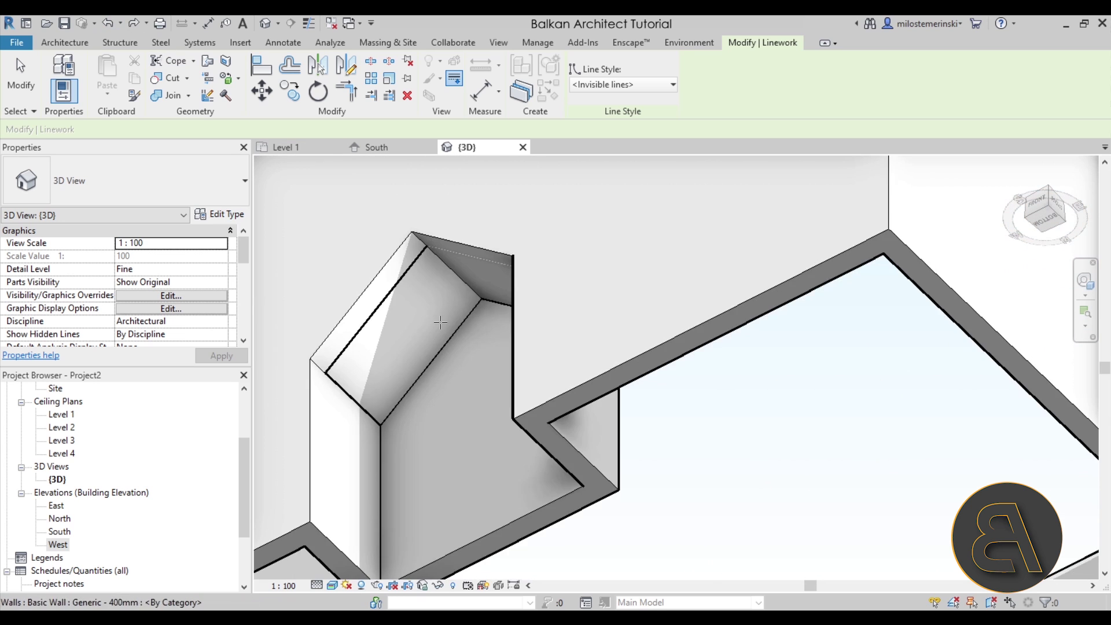
scroll(441, 322, up, 2)
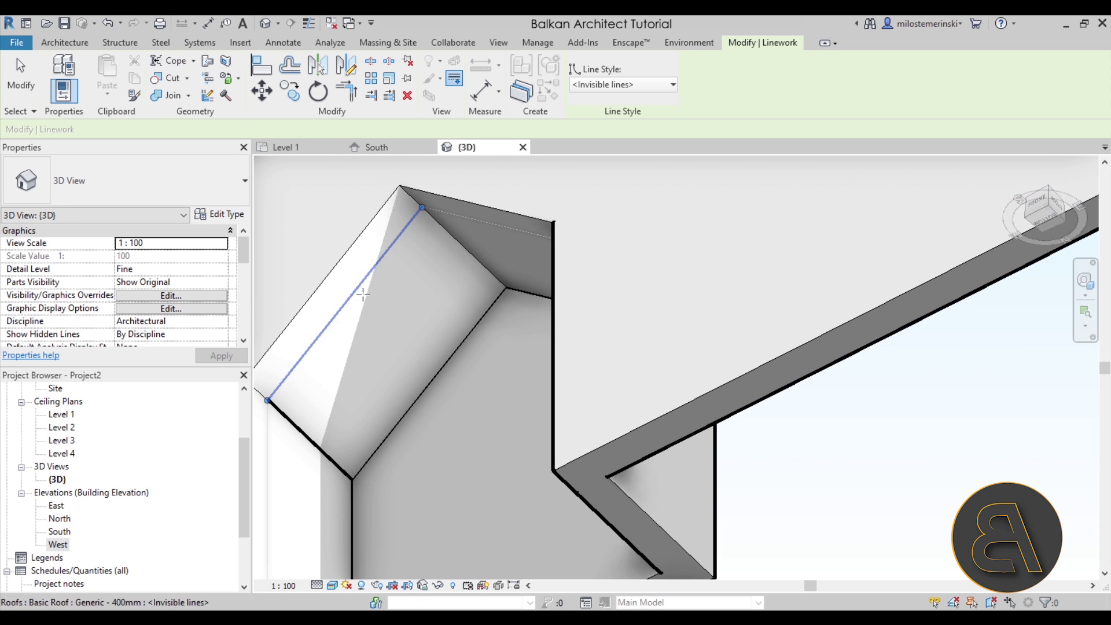
scroll(382, 315, down, 3)
shift+middle_drag(382, 324, 349, 389)
scroll(348, 400, up, 3)
scroll(425, 275, down, 3)
shift+middle_drag(435, 295, 614, 402)
key(Escape)
scroll(685, 418, down, 1)
shift+middle_drag(688, 399, 669, 375)
scroll(649, 374, up, 2)
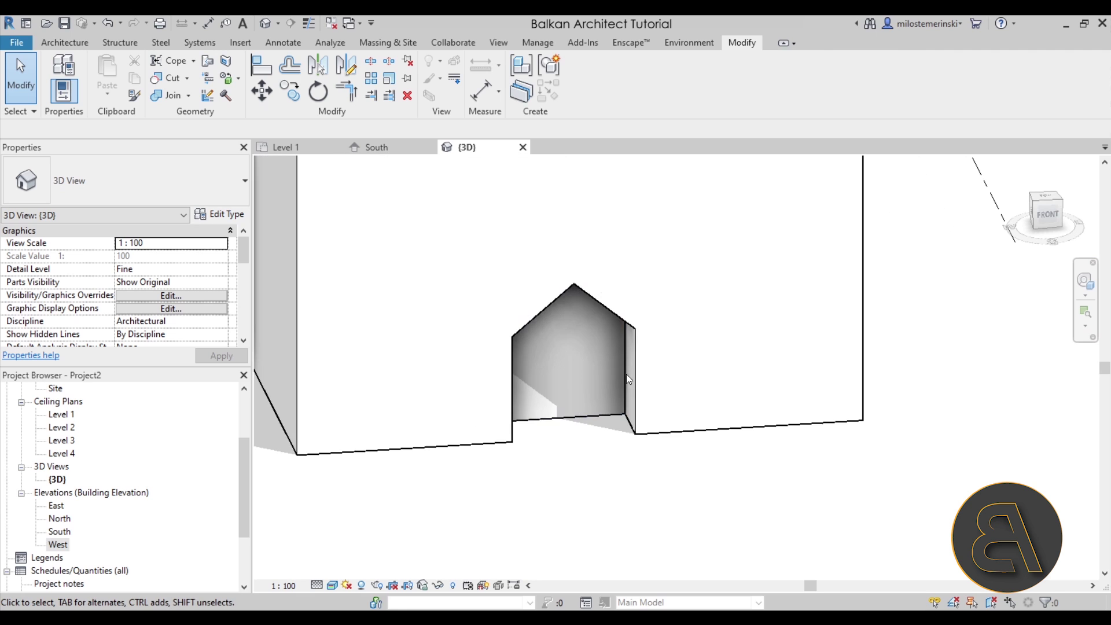
Place an M_Door-Exterior-Double-Full Glass-Wood_Clad door, 1800 x 2400mm, centred in the recess's back wall
click(72, 44)
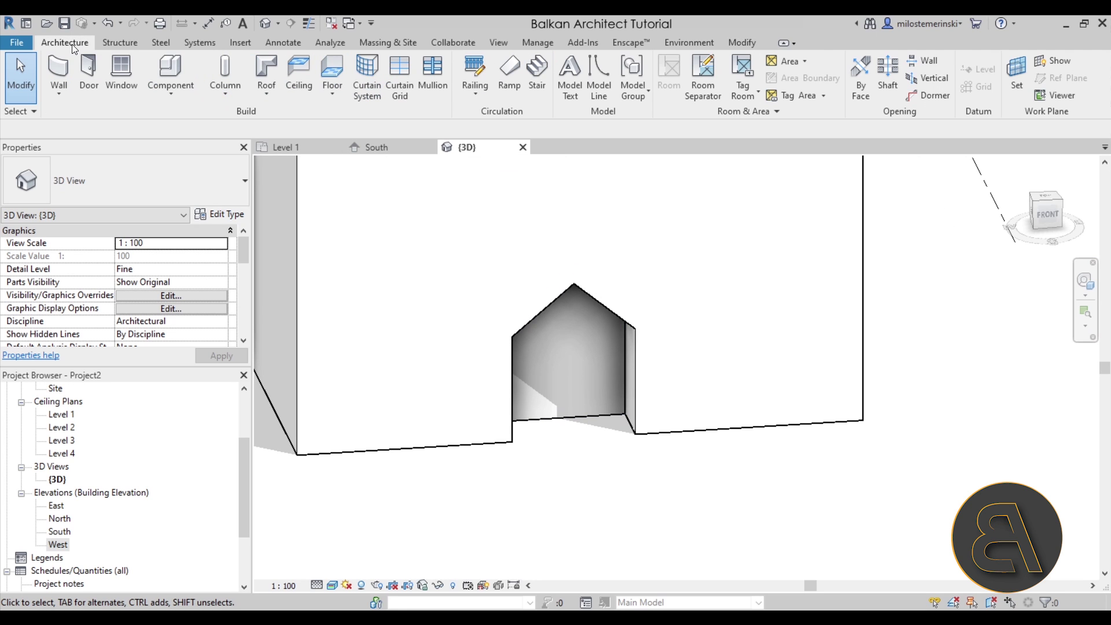
click(87, 84)
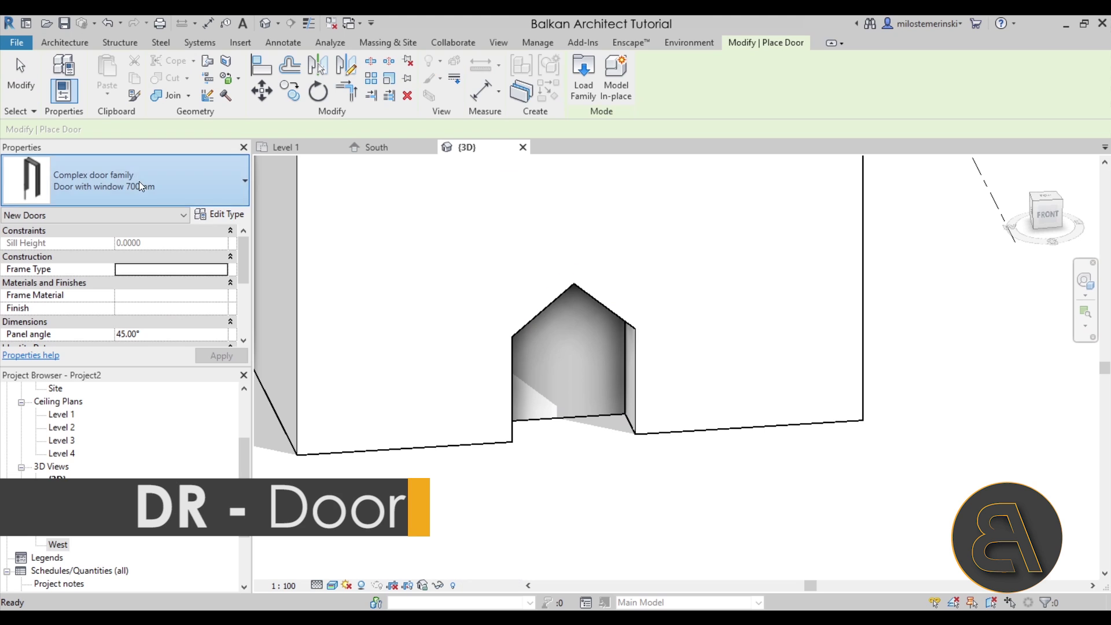
click(139, 183)
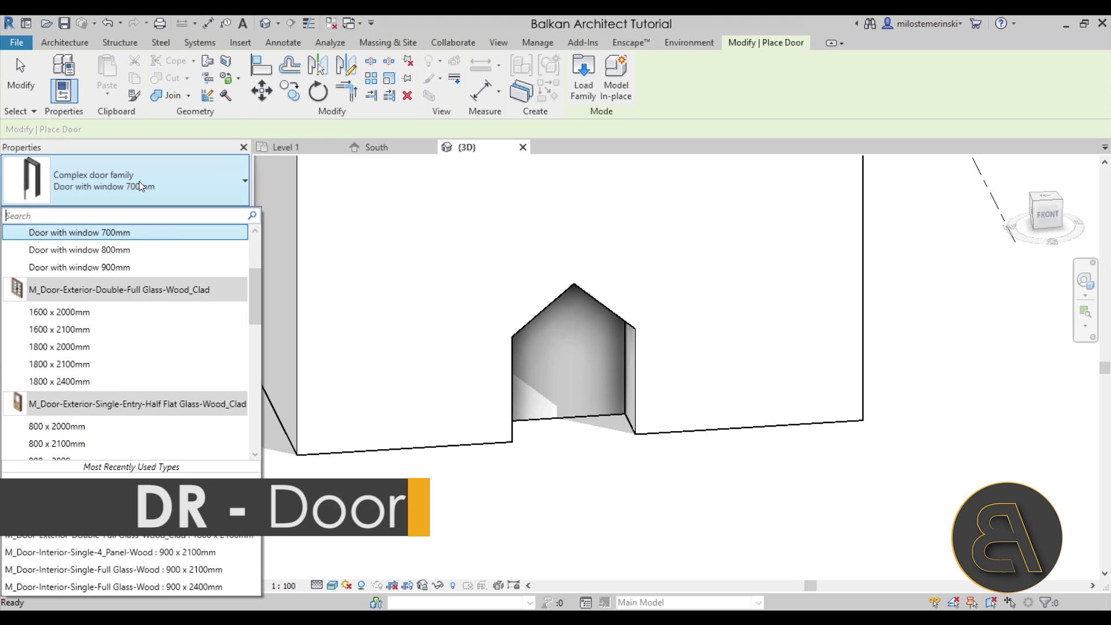
click(53, 383)
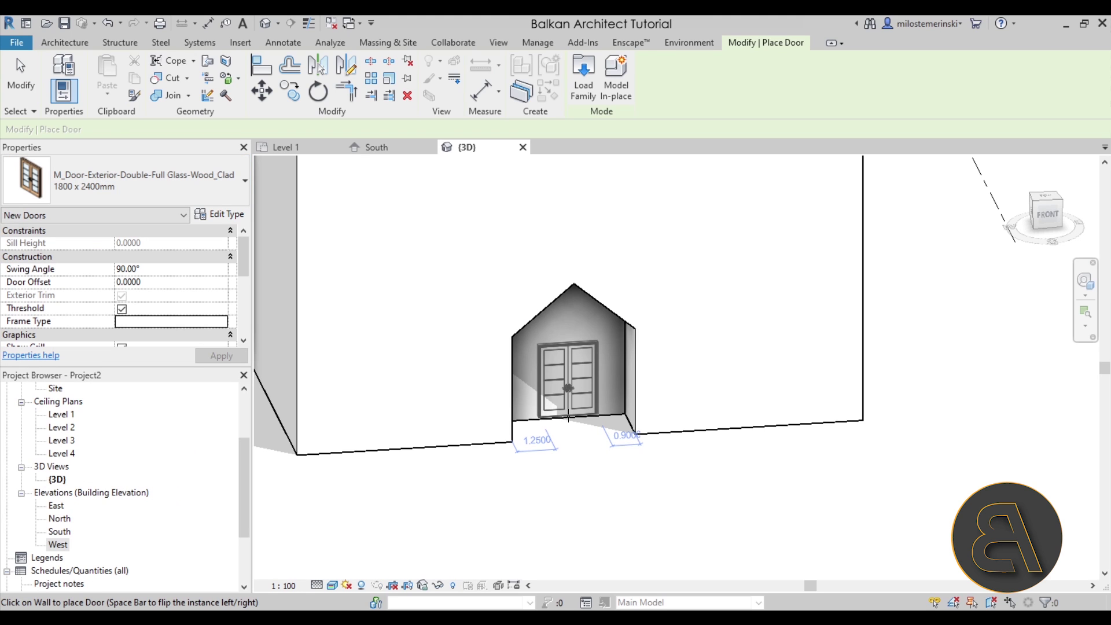
click(564, 416)
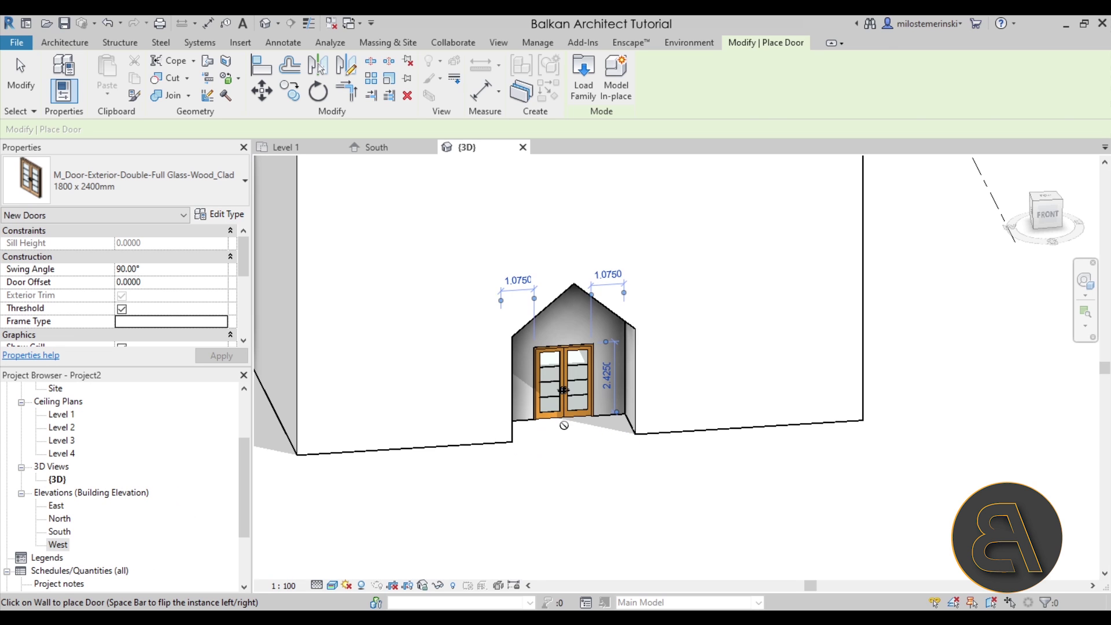
key(Escape)
key(Escape)
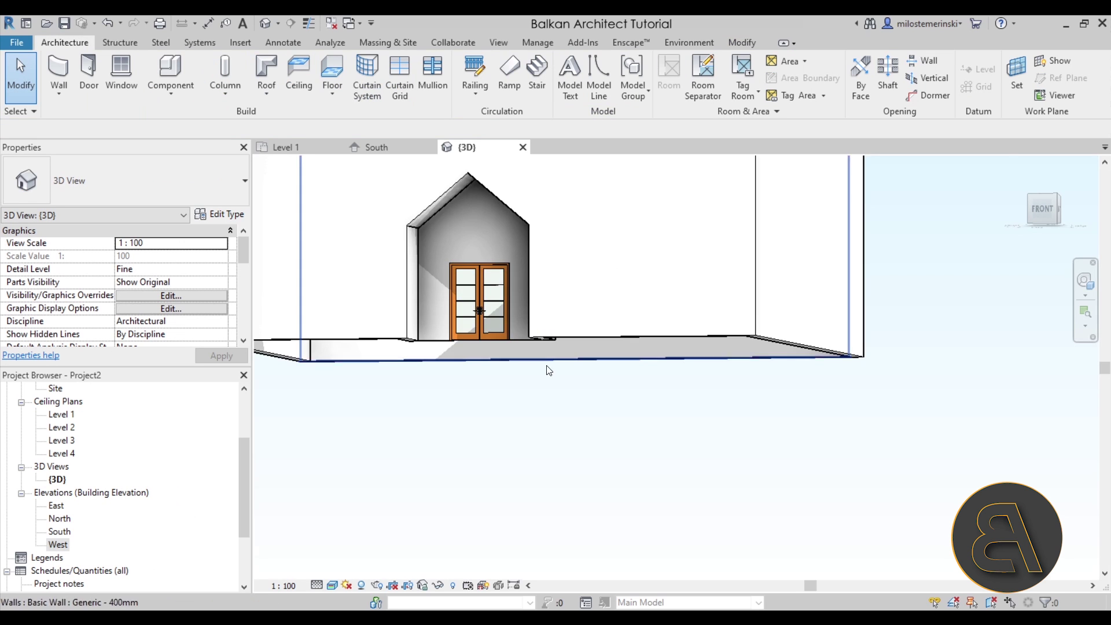
Start the Paint tool, search the project materials for "wood" and choose Birch
mouse_move(547, 365)
shift+middle_down()
mouse_move(512, 330)
mouse_move(498, 365)
mouse_move(494, 357)
mouse_move(502, 455)
mouse_move(485, 457)
shift+middle_up()
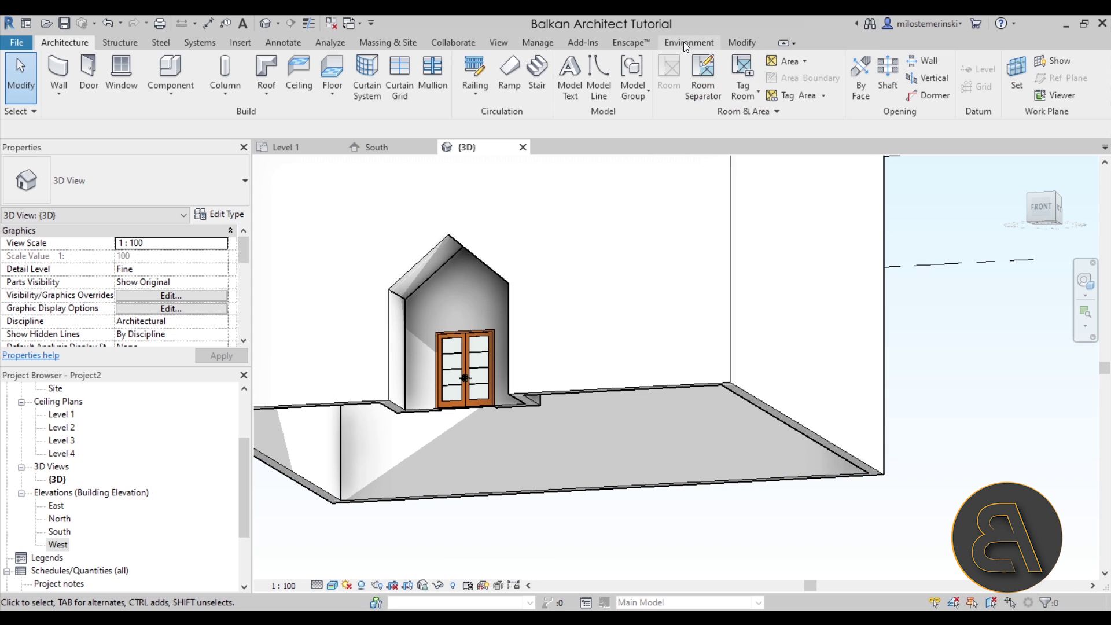
click(742, 42)
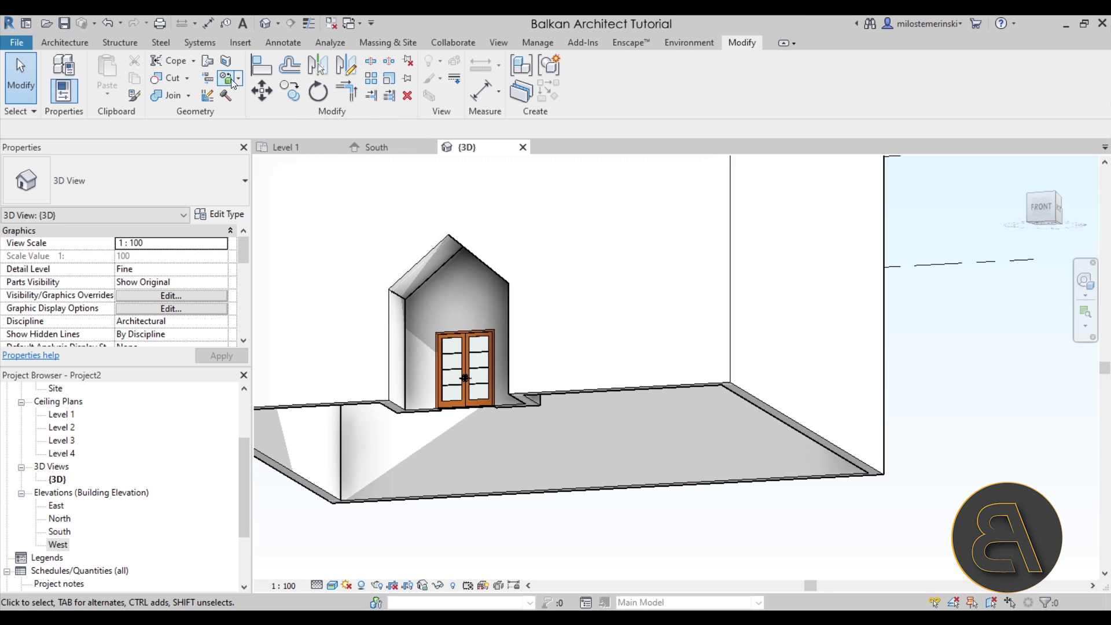
middle_drag(424, 252, 531, 270)
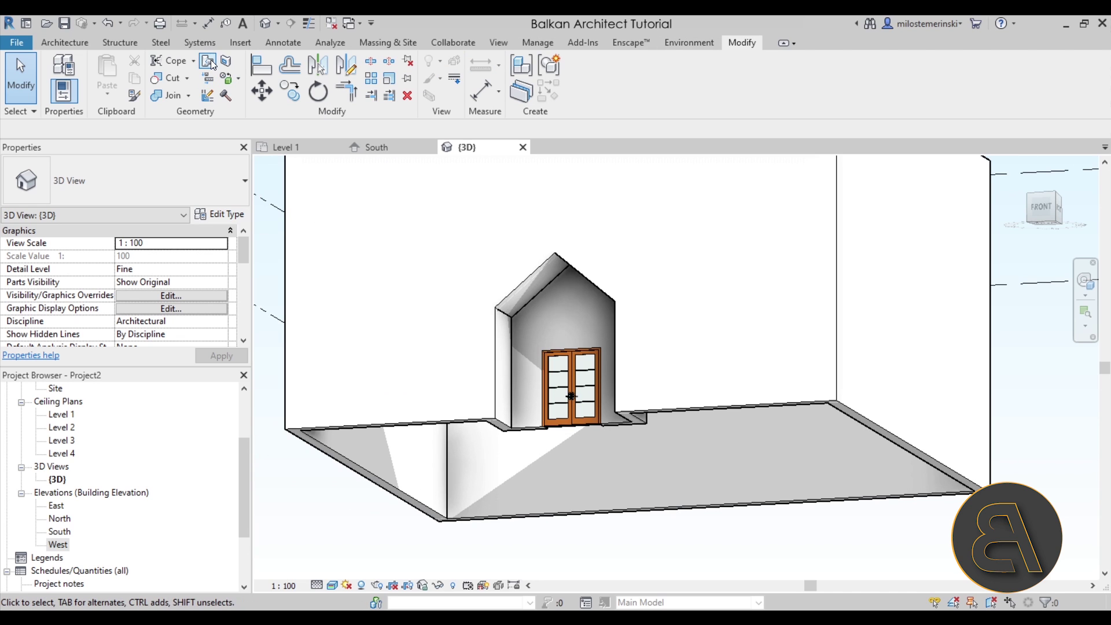
click(238, 80)
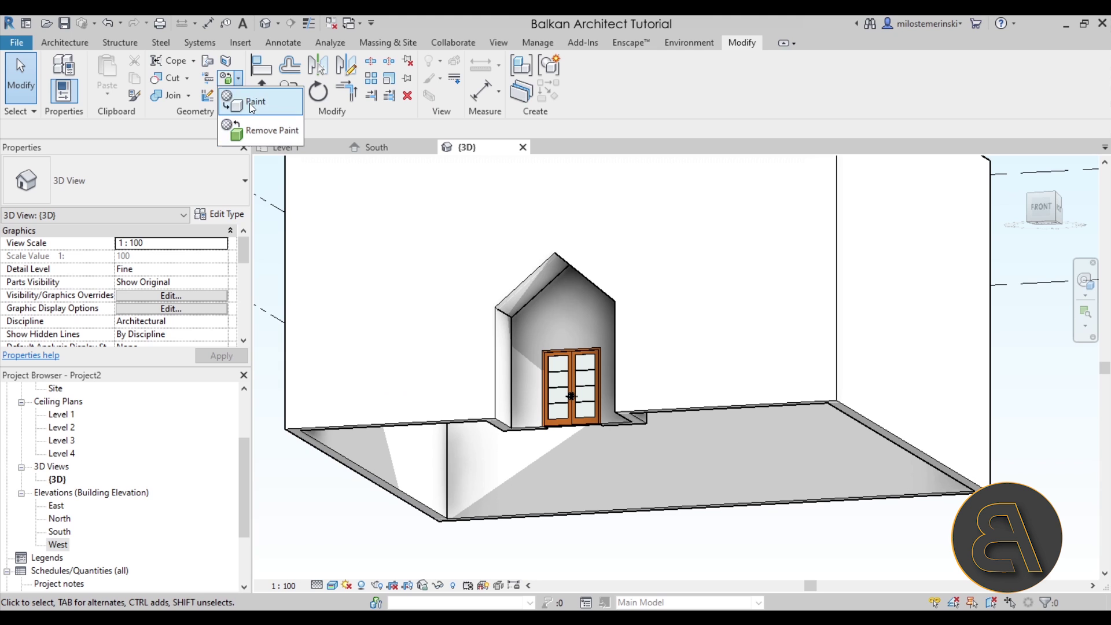
click(249, 102)
key(p)
key(t)
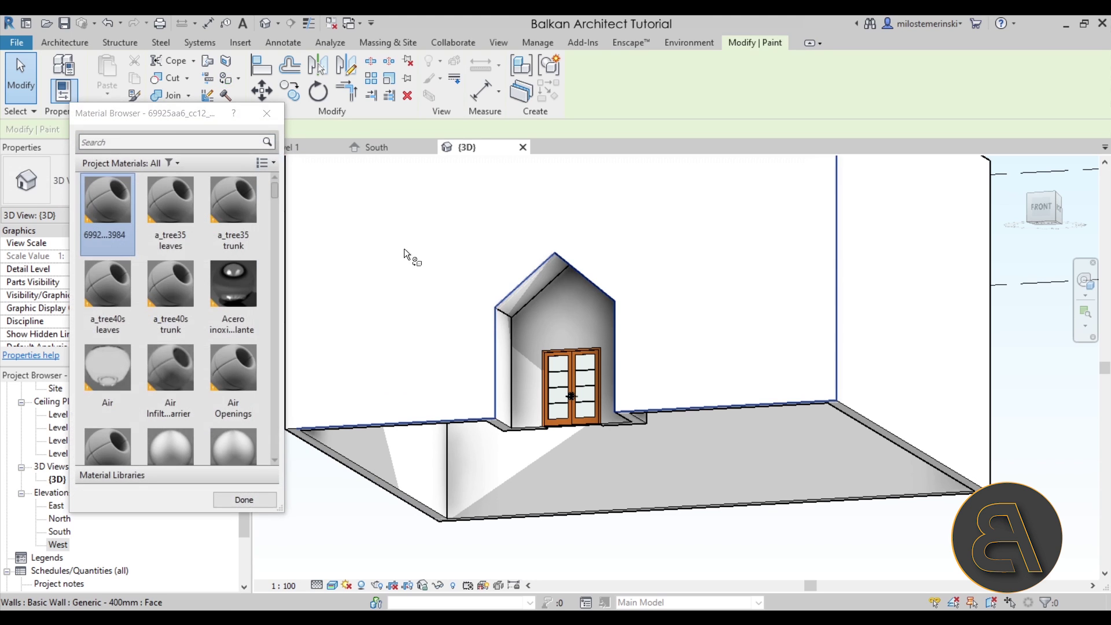
drag(146, 117, 126, 91)
click(114, 118)
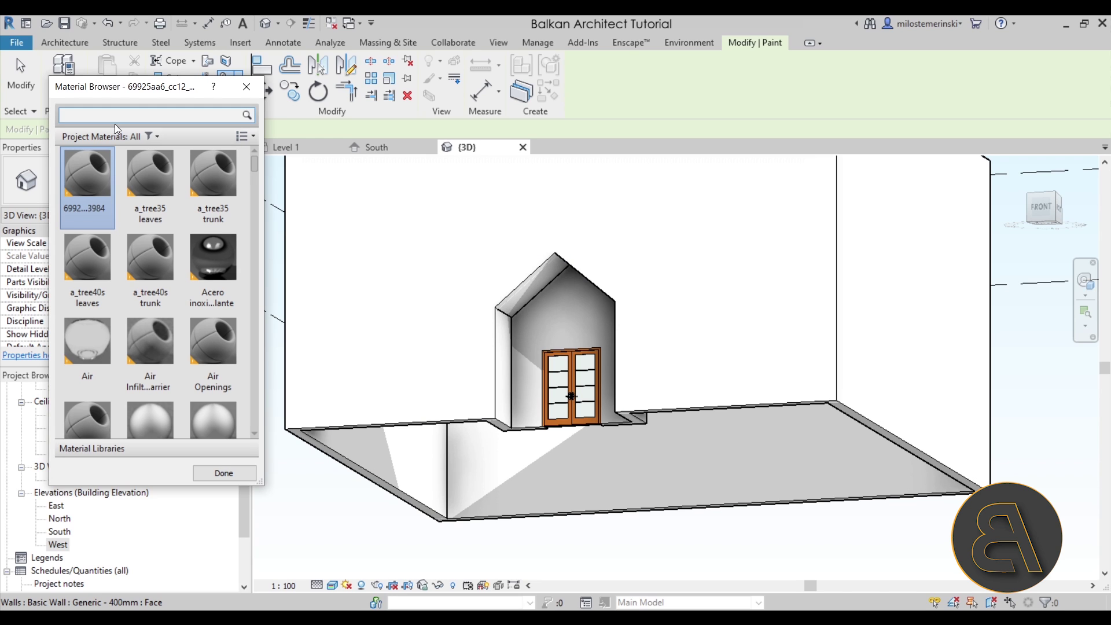
text(wood)
scroll(182, 239, down, 5)
scroll(183, 239, up, 5)
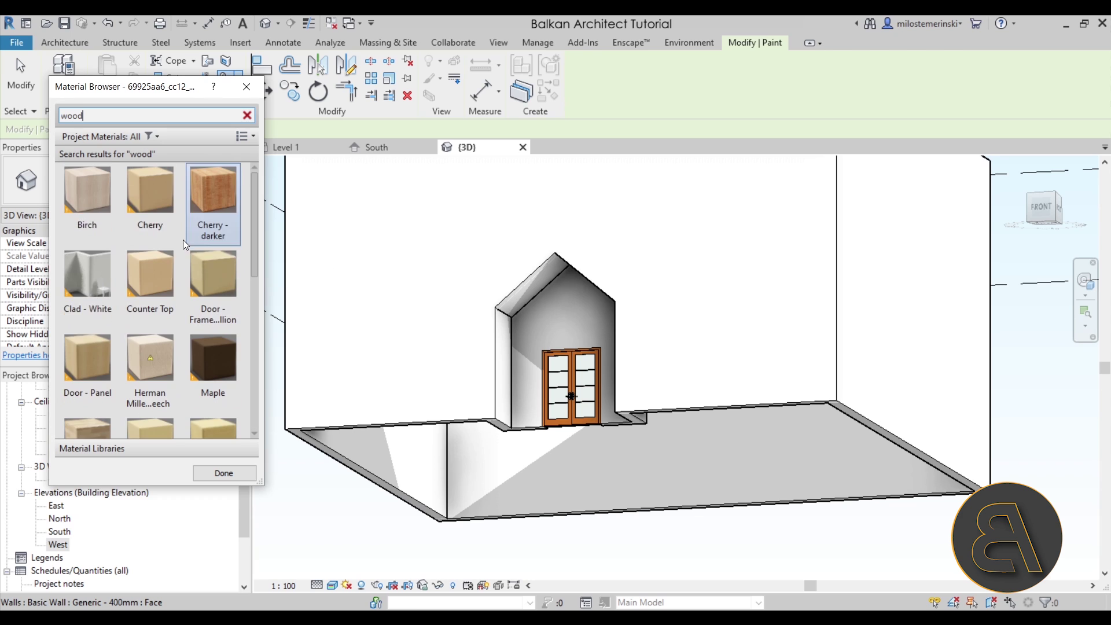
click(79, 182)
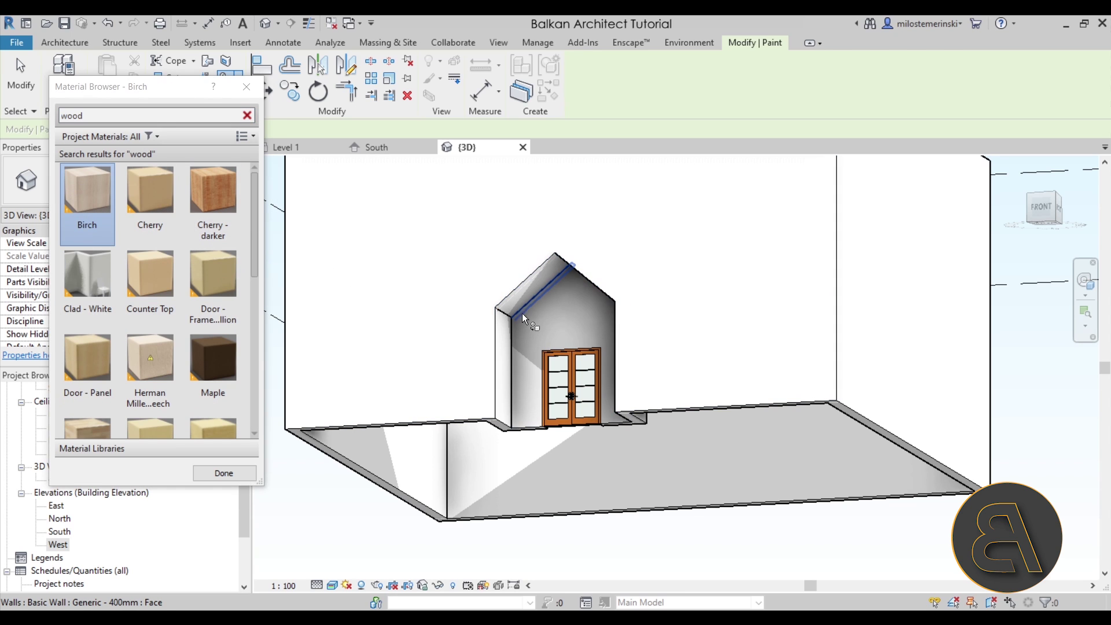
Paint the recess's west side wall, its back wall and the west edge of the entrance opening with Birch
scroll(502, 407, up, 4)
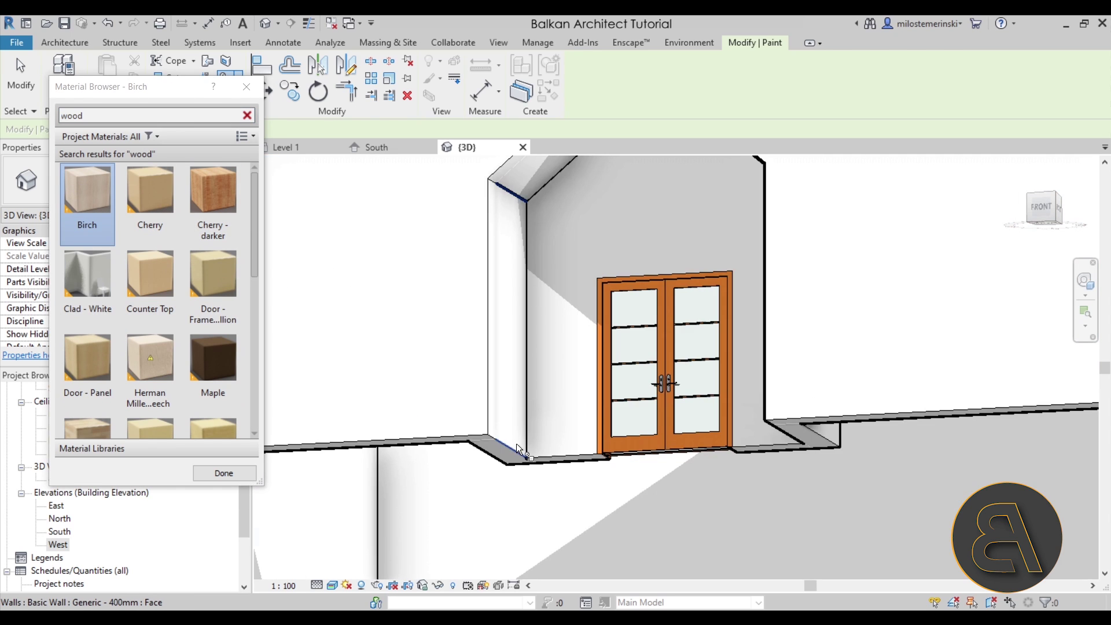
click(516, 446)
click(554, 447)
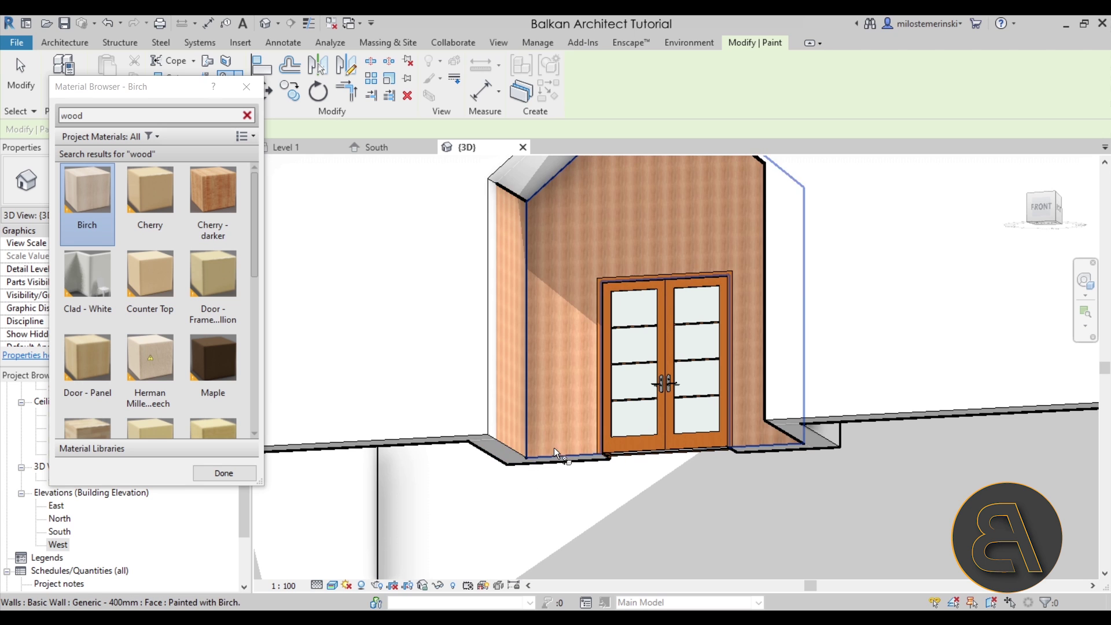
click(494, 428)
Paint both sloping undersides of the recess roof with Birch
scroll(518, 393, down, 3)
mouse_move(520, 379)
middle_down()
mouse_move(527, 407)
mouse_move(575, 342)
mouse_move(505, 256)
middle_up()
scroll(498, 254, up, 5)
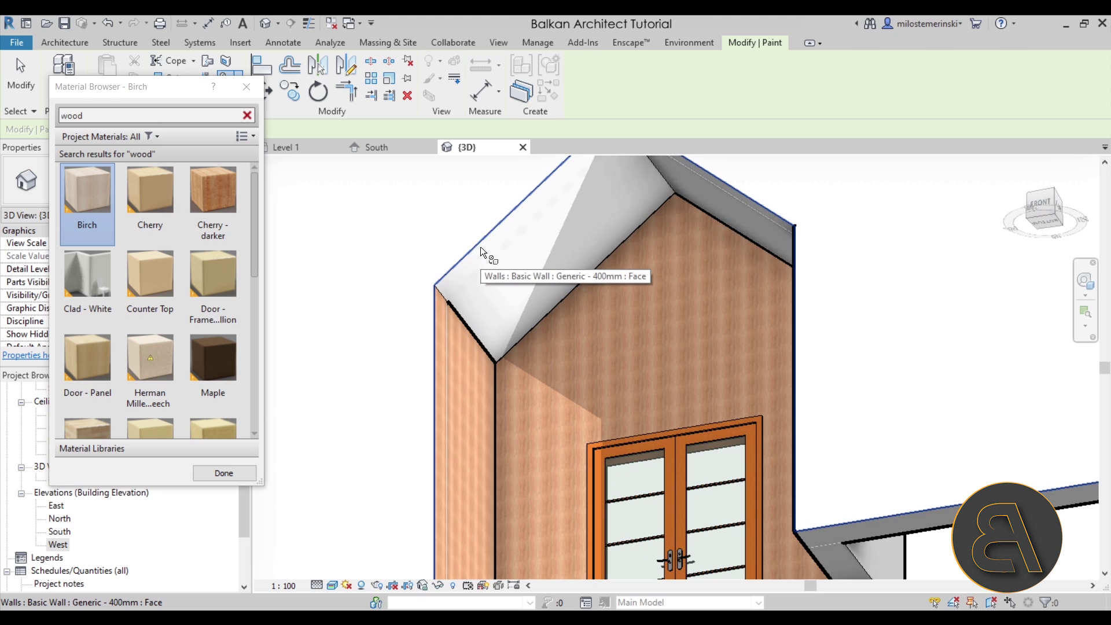
click(510, 329)
scroll(510, 329, down, 4)
shift+middle_drag(535, 325, 490, 408)
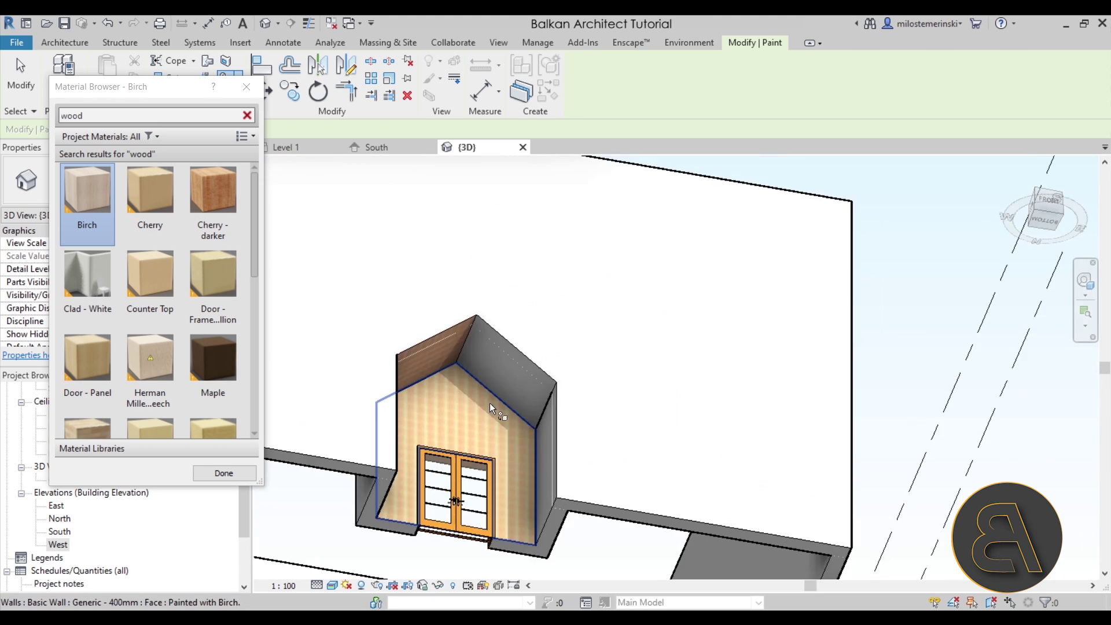
scroll(502, 382, up, 3)
click(520, 347)
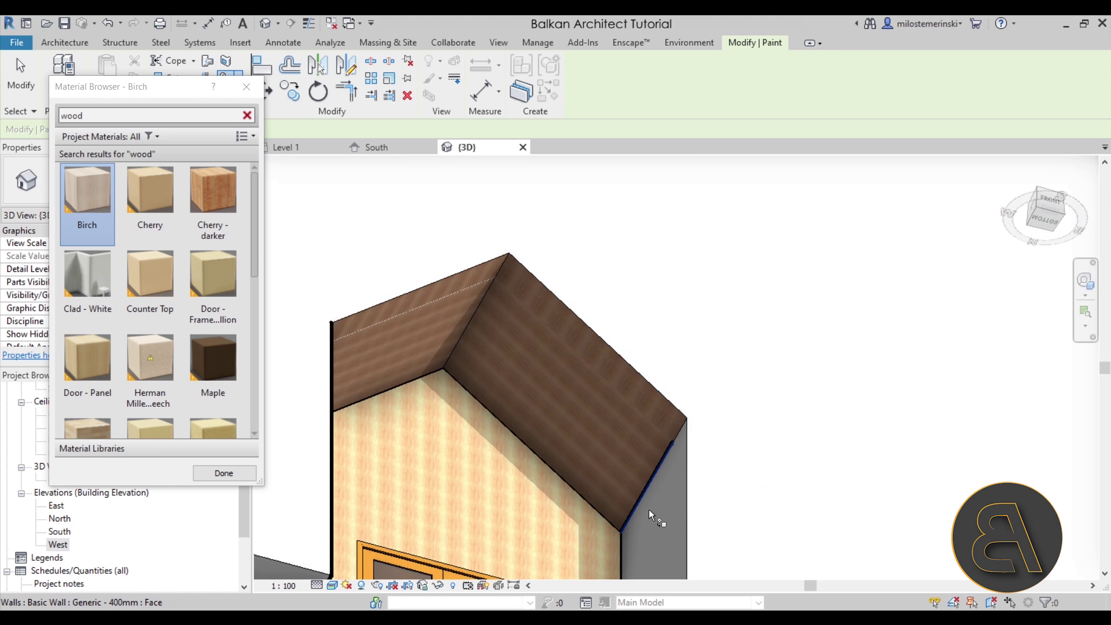
Paint the recess's east side wall and the east edge of the entrance opening with Birch, finishing the Paint command
scroll(591, 342, down, 4)
shift+middle_drag(590, 342, 643, 393)
middle_drag(643, 394, 524, 132)
scroll(602, 268, up, 3)
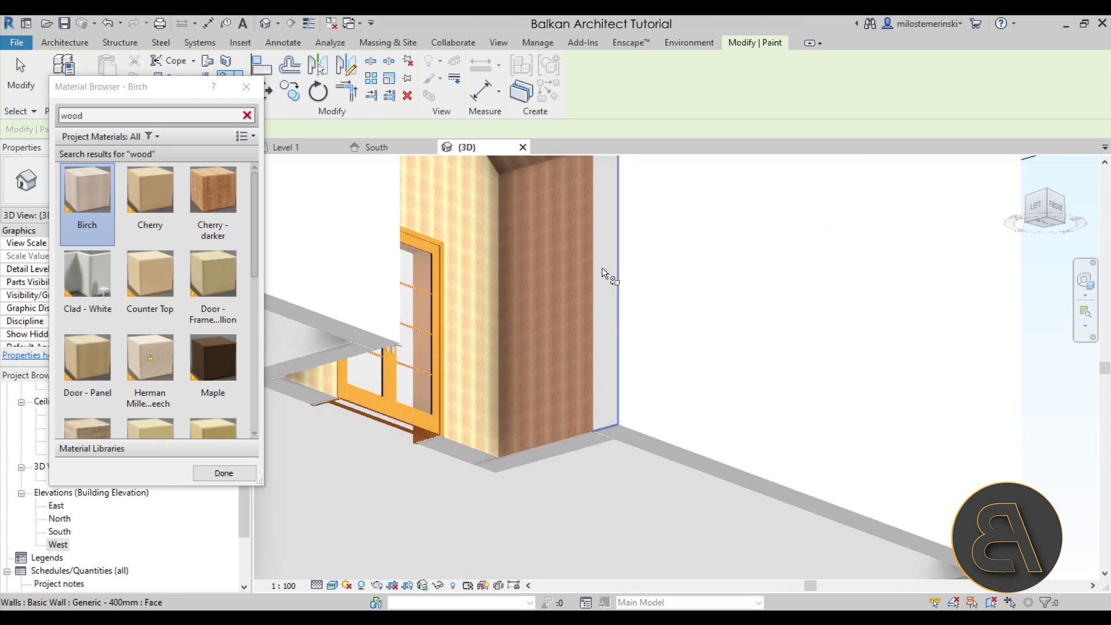
click(609, 272)
scroll(608, 271, down, 3)
shift+middle_drag(605, 266, 312, 231)
middle_drag(312, 232, 860, 483)
key(Escape)
Examine the painted entrance recess and its door from the front and from both sides of the building
shift+middle_drag(630, 443, 488, 471)
scroll(488, 471, up, 7)
scroll(488, 471, down, 4)
middle_drag(492, 395, 443, 438)
scroll(554, 307, down, 4)
mouse_move(443, 437)
middle_down()
mouse_move(504, 439)
mouse_move(694, 313)
mouse_move(289, 217)
mouse_move(885, 277)
mouse_move(720, 364)
mouse_move(599, 350)
mouse_move(584, 324)
mouse_move(611, 283)
mouse_move(547, 394)
mouse_move(730, 436)
mouse_move(558, 459)
mouse_move(512, 336)
middle_up()
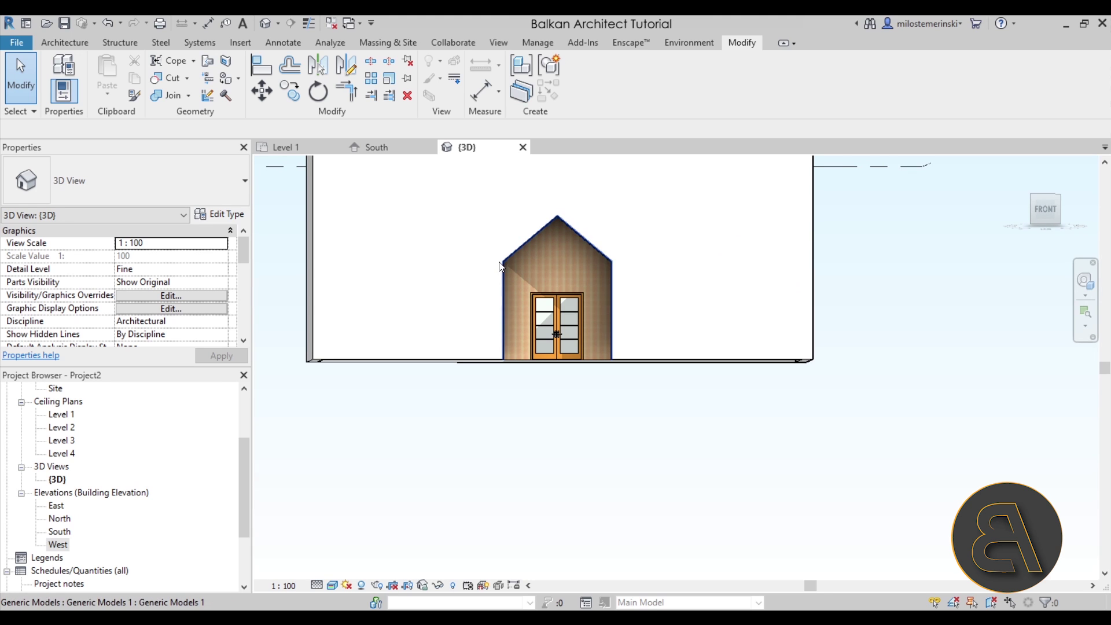
shift+middle_drag(659, 305, 384, 404)
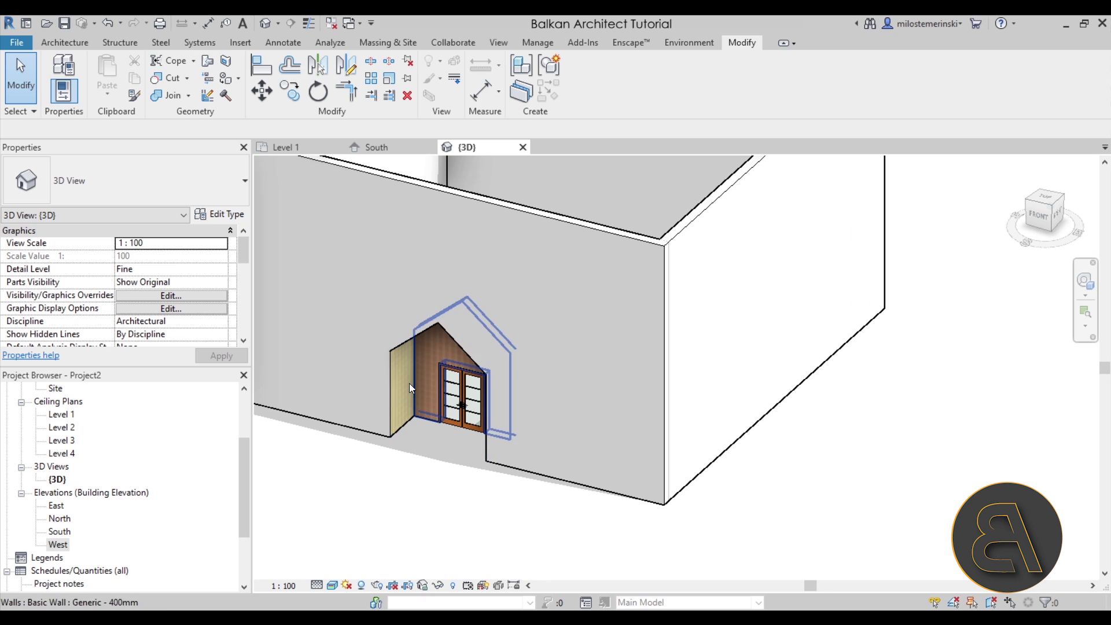
shift+middle_drag(634, 434, 752, 417)
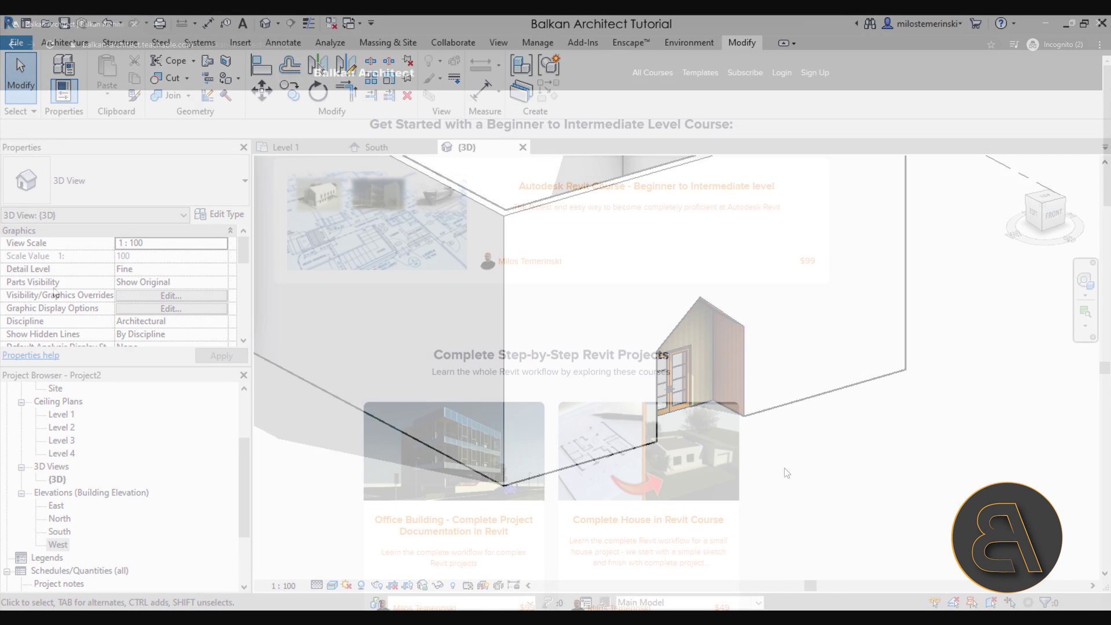
scroll(52, 290, down, 6)
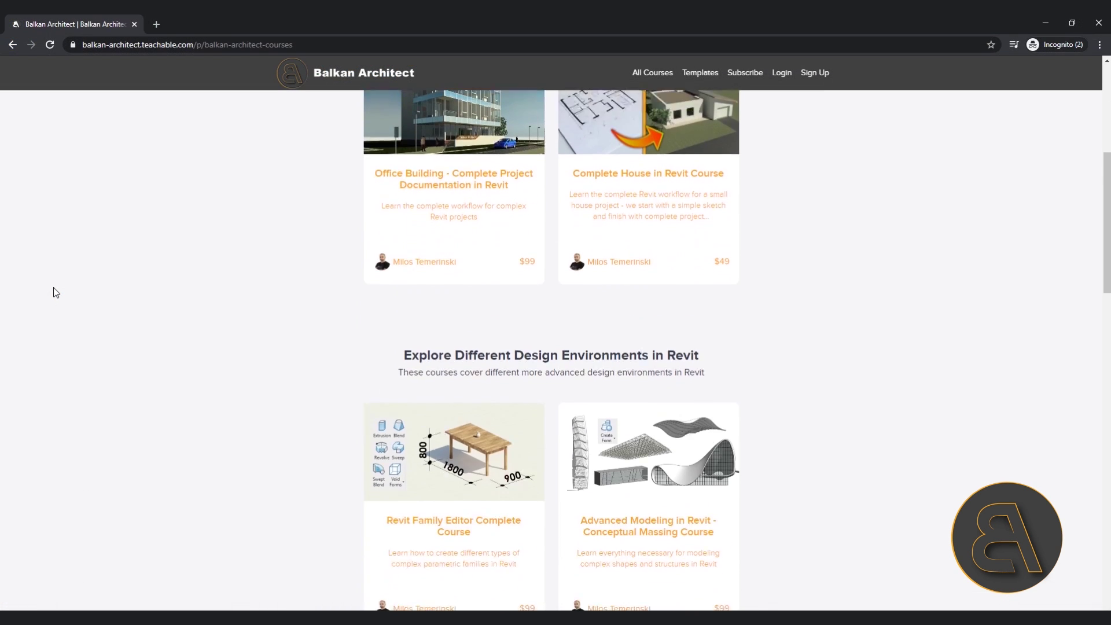
scroll(55, 291, down, 4)
scroll(55, 291, down, 7)
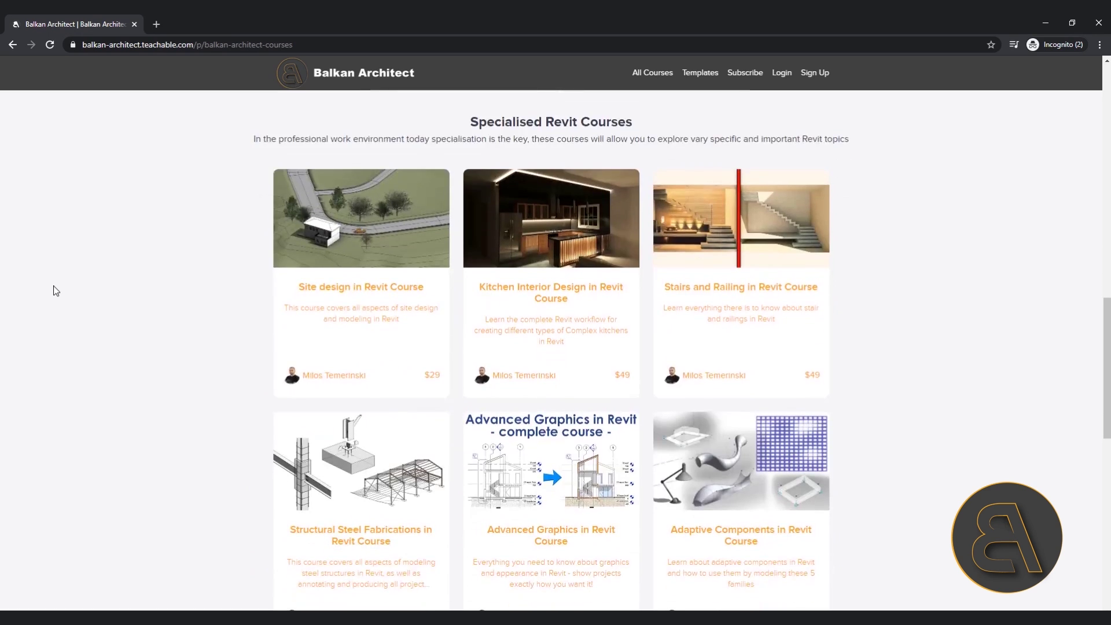
scroll(55, 291, down, 4)
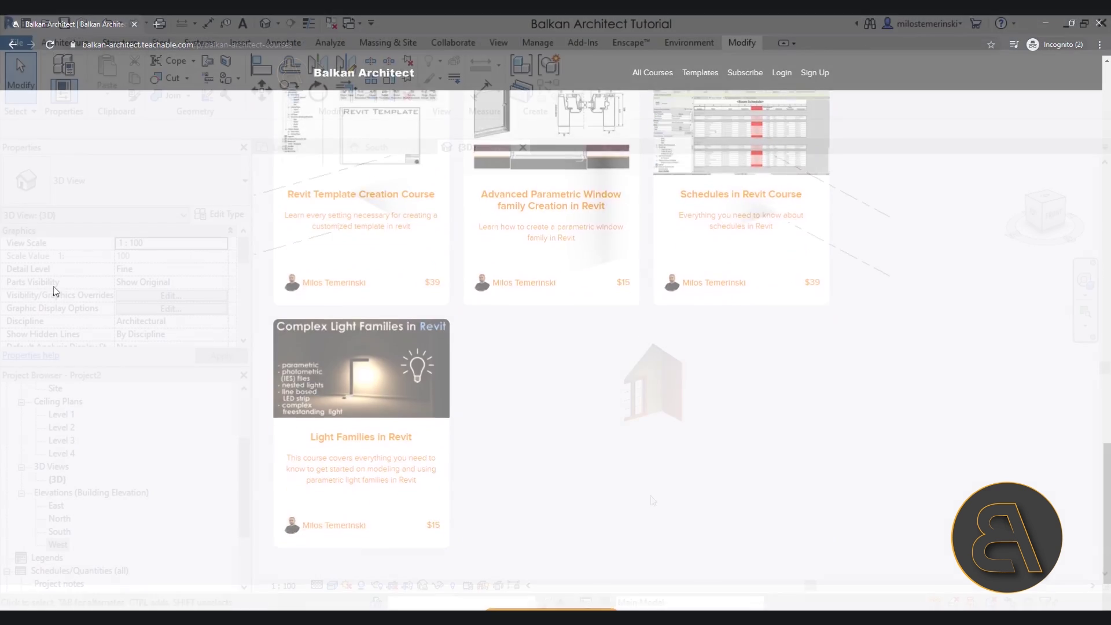